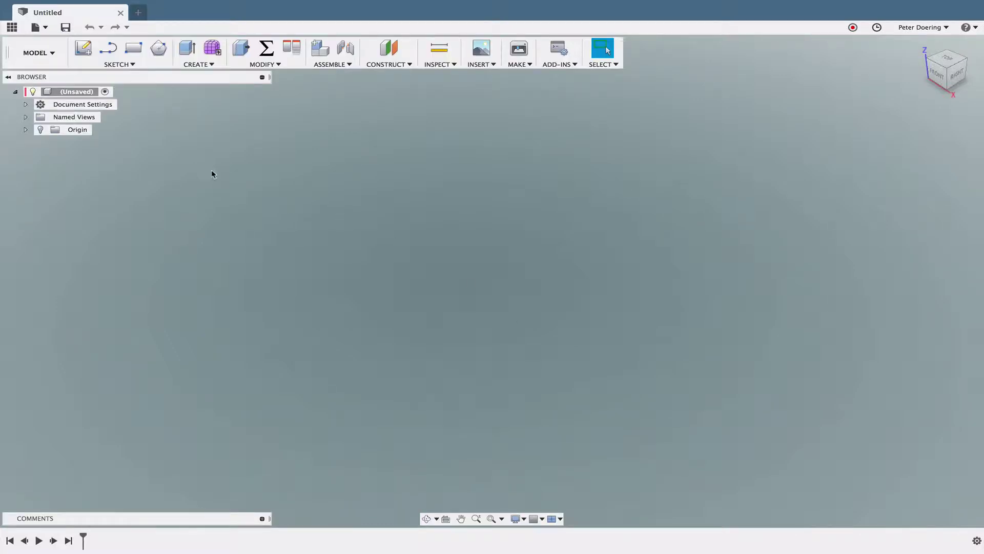
Create a new design from the Formula Car v26.f3d file in Downloads.
{"action": "left_click", "coordinate": [46, 27]}
{"action": "left_click", "coordinate": [69, 54]}
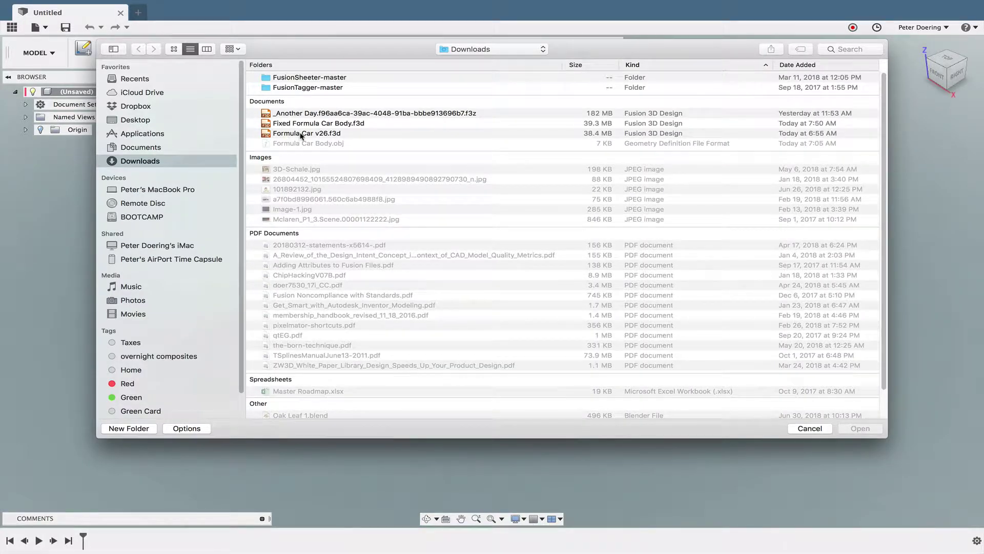
{"action": "left_click", "coordinate": [301, 134]}
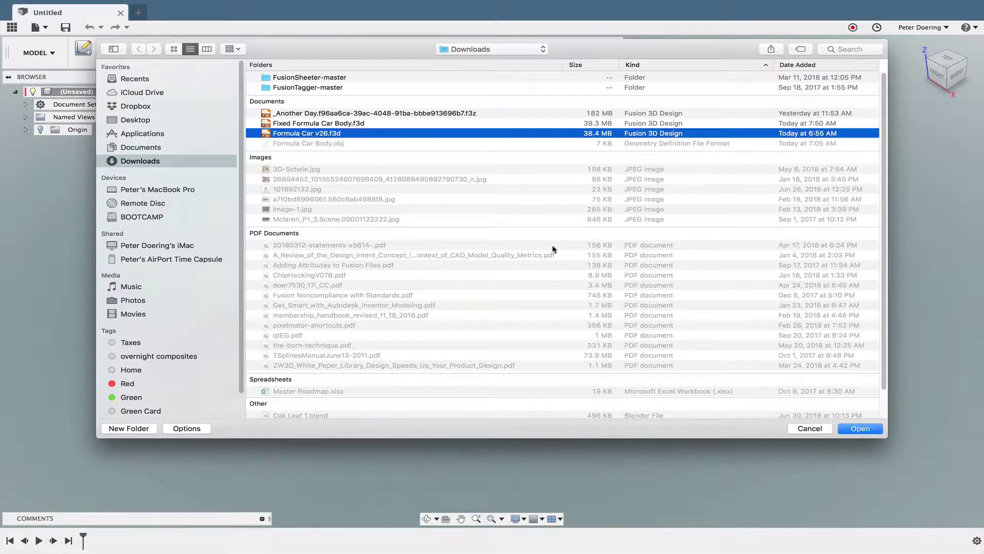
{"action": "left_click", "coordinate": [861, 430]}
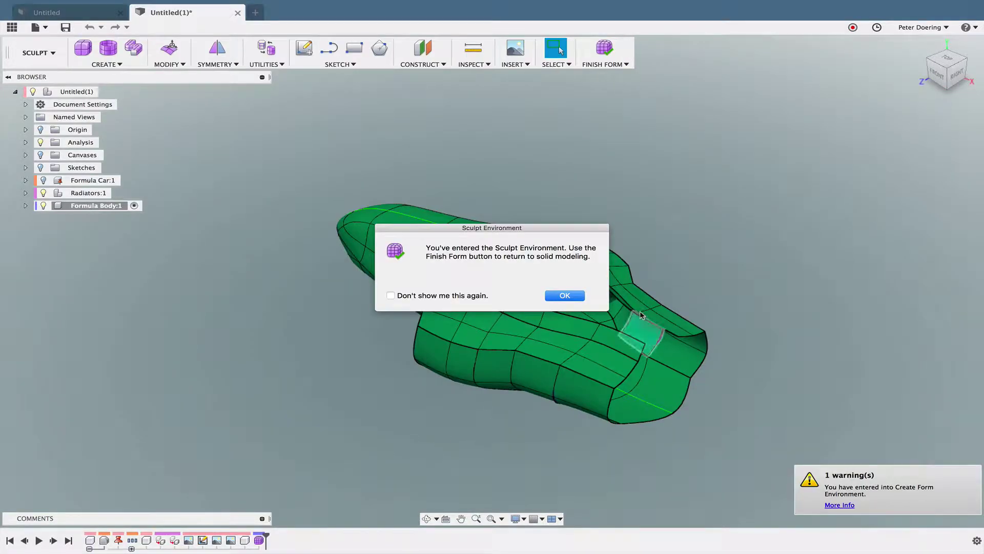
Dismiss the Sculpt Environment notice and inspect the creased side panels from side, rear and underneath.
{"action": "left_click", "coordinate": [569, 297]}
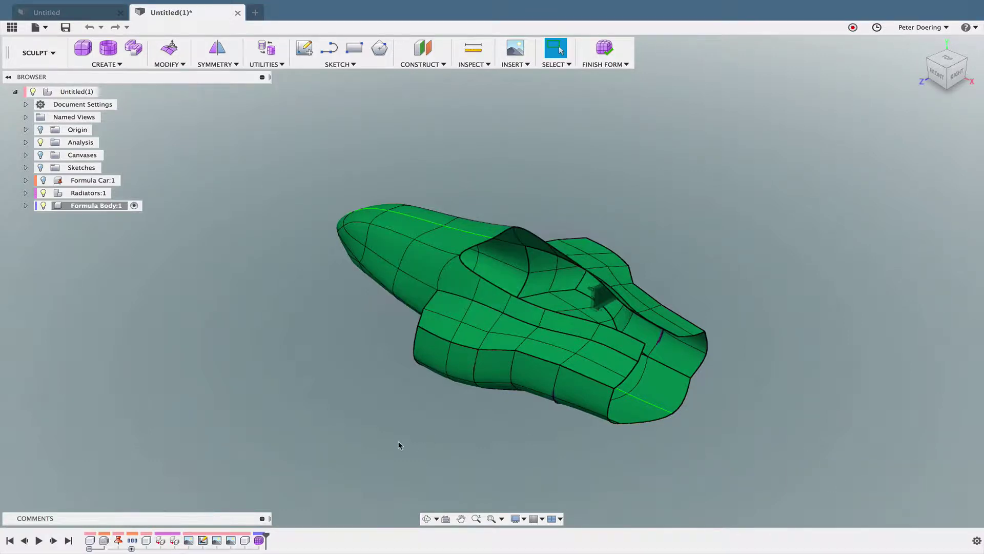
{"action": "mouse_move", "coordinate": [429, 382]}
{"action": "middle_mouse_down", "text": "shift"}
{"action": "mouse_move", "coordinate": [397, 378]}
{"action": "mouse_move", "coordinate": [448, 386]}
{"action": "mouse_move", "coordinate": [512, 376]}
{"action": "mouse_move", "coordinate": [596, 292]}
{"action": "middle_mouse_up", "text": "shift"}
{"action": "scroll", "coordinate": [596, 292], "scroll_direction": "up", "scroll_amount": 5}
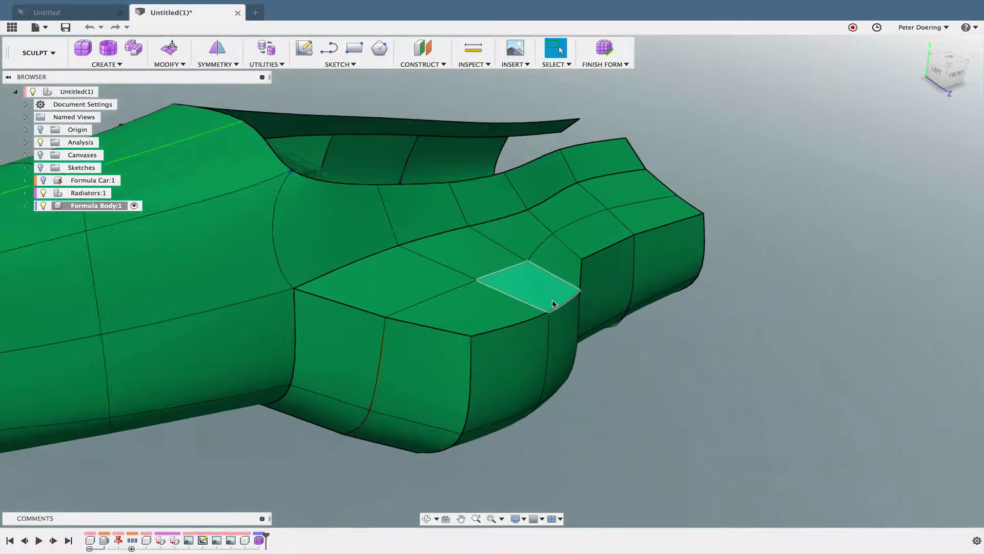
{"action": "middle_click_drag", "start_coordinate": [572, 341], "coordinate": [572, 366], "text": "shift"}
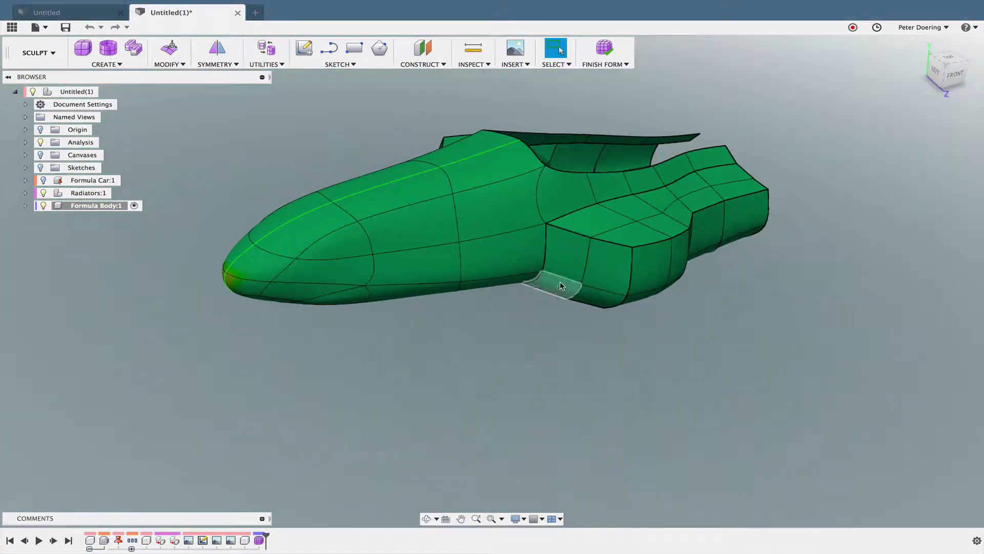
{"action": "middle_click_drag", "start_coordinate": [713, 260], "coordinate": [725, 265], "text": "shift"}
{"action": "middle_click_drag", "start_coordinate": [562, 332], "coordinate": [582, 366], "text": "shift"}
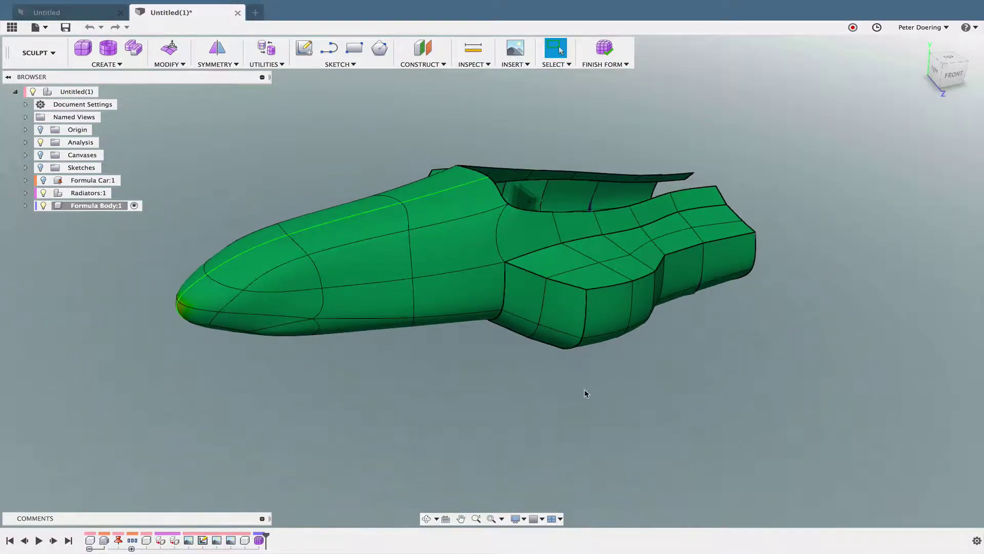
{"action": "middle_click_drag", "start_coordinate": [591, 401], "coordinate": [501, 387], "text": "shift"}
{"action": "scroll", "coordinate": [578, 395], "scroll_direction": "up", "scroll_amount": 5}
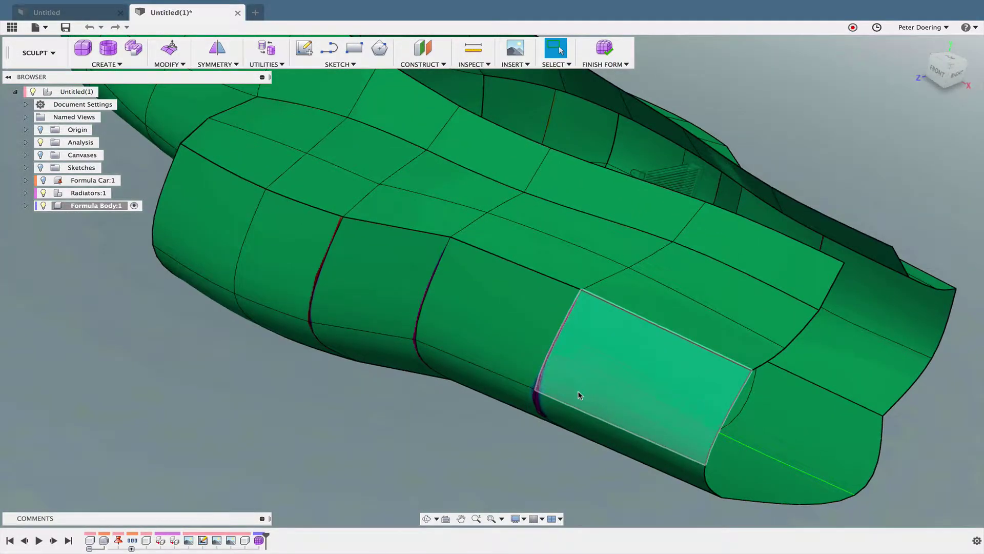
{"action": "middle_click_drag", "start_coordinate": [578, 395], "coordinate": [589, 354], "text": "shift"}
{"action": "middle_click_drag", "start_coordinate": [477, 428], "coordinate": [502, 365]}
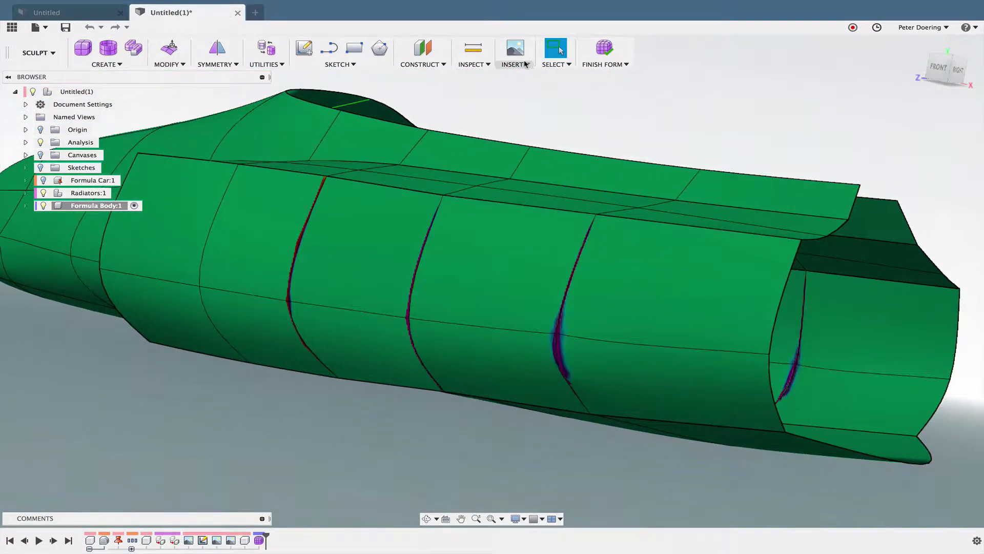
Expand Analysis and hide CurvatureMap1 to view the plain grey body from several angles.
{"action": "left_click", "coordinate": [487, 66]}
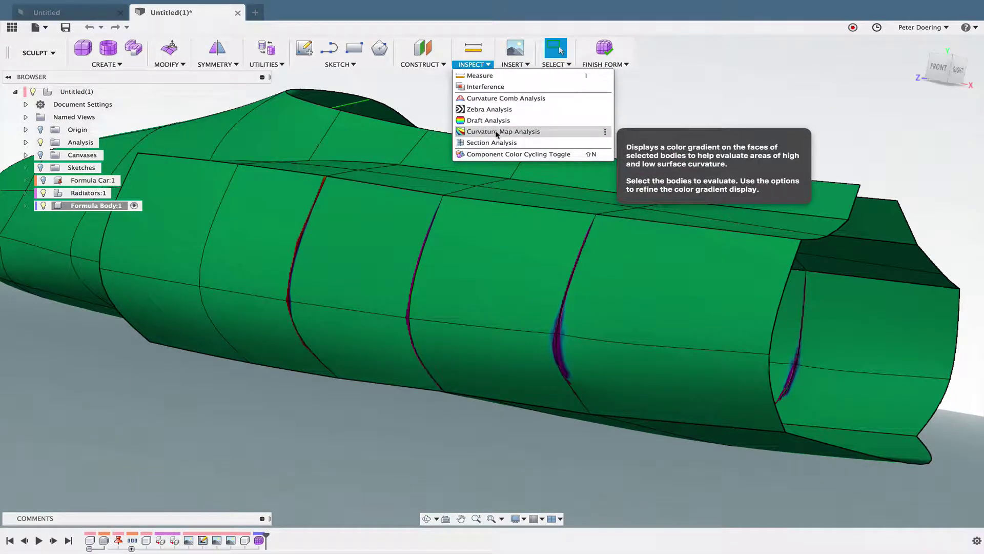
{"action": "left_click", "coordinate": [25, 142]}
{"action": "left_click", "coordinate": [52, 155]}
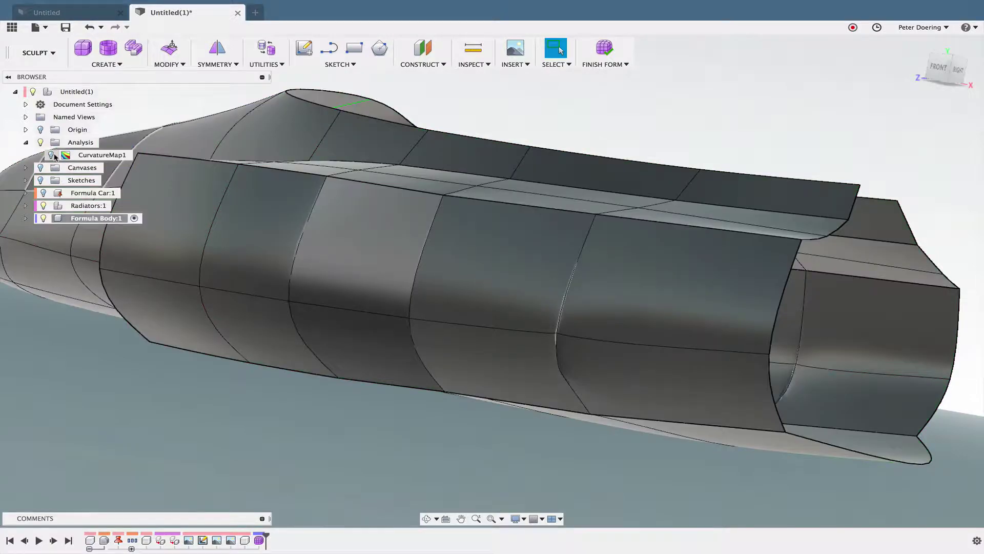
{"action": "middle_click_drag", "start_coordinate": [274, 233], "coordinate": [272, 264], "text": "shift"}
{"action": "middle_click_drag", "start_coordinate": [435, 331], "coordinate": [386, 354], "text": "shift"}
{"action": "scroll", "coordinate": [491, 344], "scroll_direction": "up", "scroll_amount": 5}
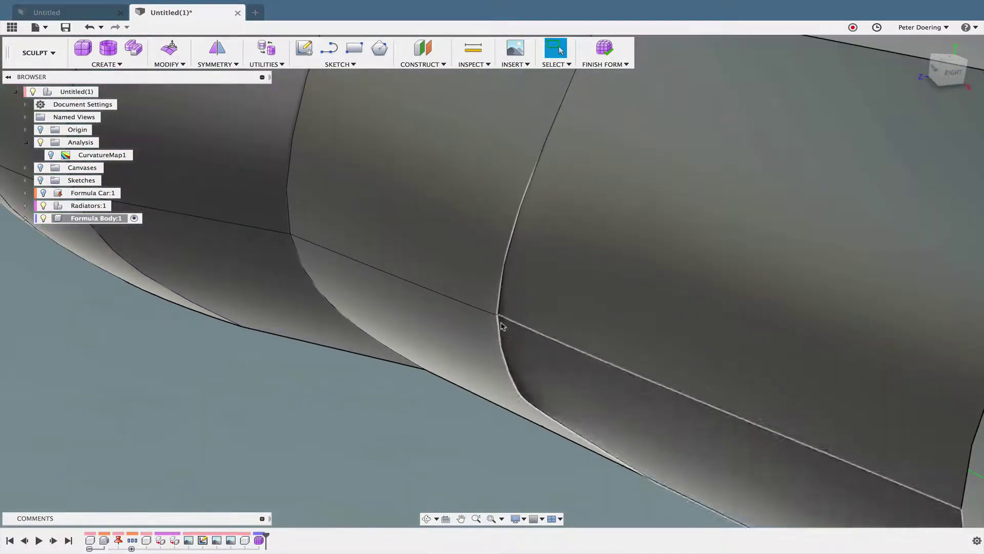
{"action": "scroll", "coordinate": [439, 322], "scroll_direction": "down", "scroll_amount": 10}
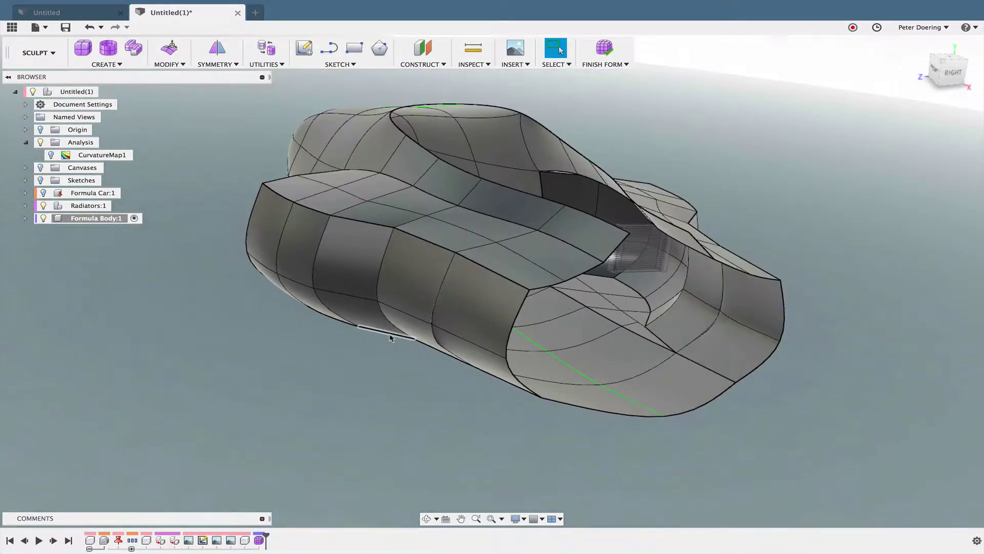
{"action": "middle_click_drag", "start_coordinate": [398, 337], "coordinate": [457, 351], "text": "shift"}
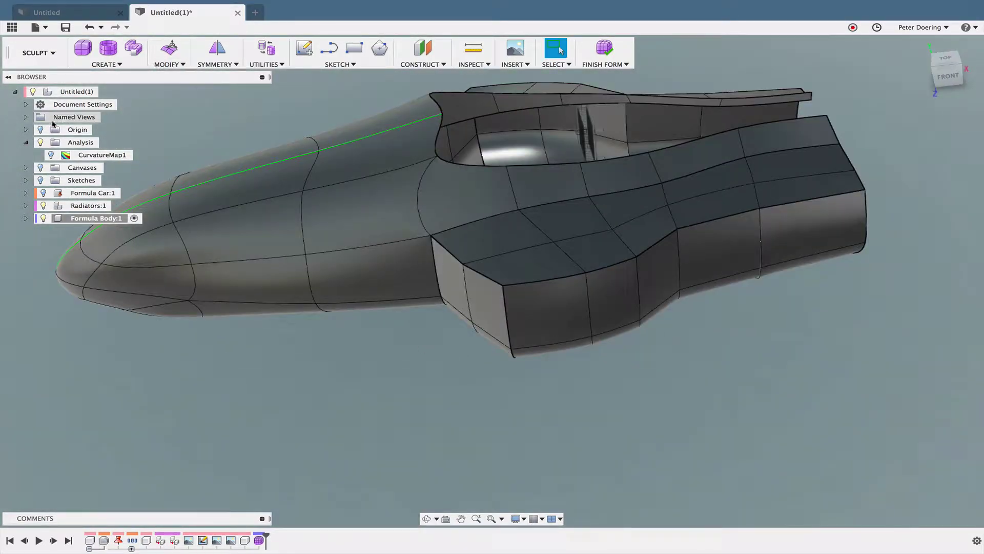
Turn CurvatureMap1 back on to restore the green curvature shading.
{"action": "left_click", "coordinate": [51, 155]}
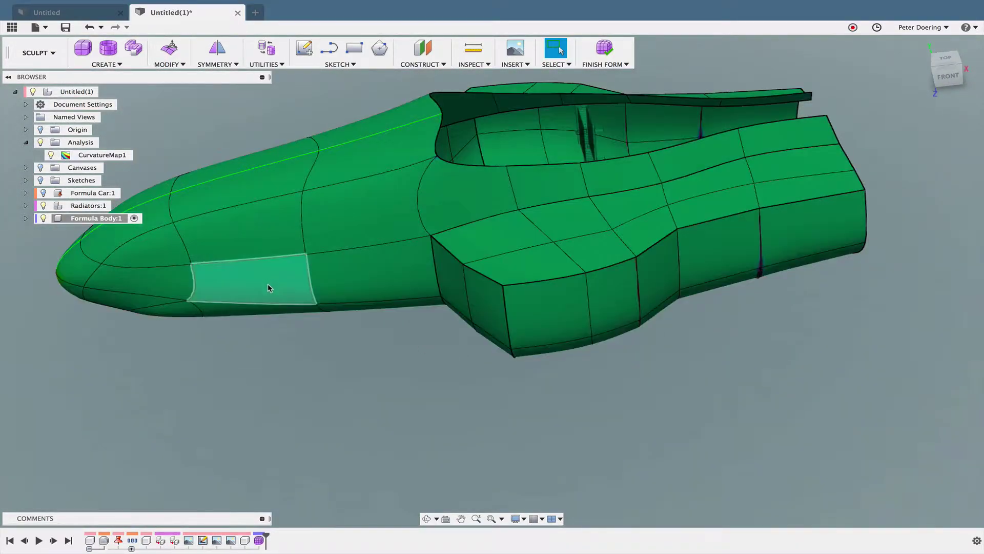
{"action": "scroll", "coordinate": [502, 352], "scroll_direction": "down", "scroll_amount": 3}
{"action": "middle_click_drag", "start_coordinate": [502, 352], "coordinate": [512, 328], "text": "shift"}
Window-select the entire T-spline body and UnCrease all 34 creased edges.
{"action": "left_click", "coordinate": [555, 64]}
{"action": "mouse_move", "coordinate": [590, 133]}
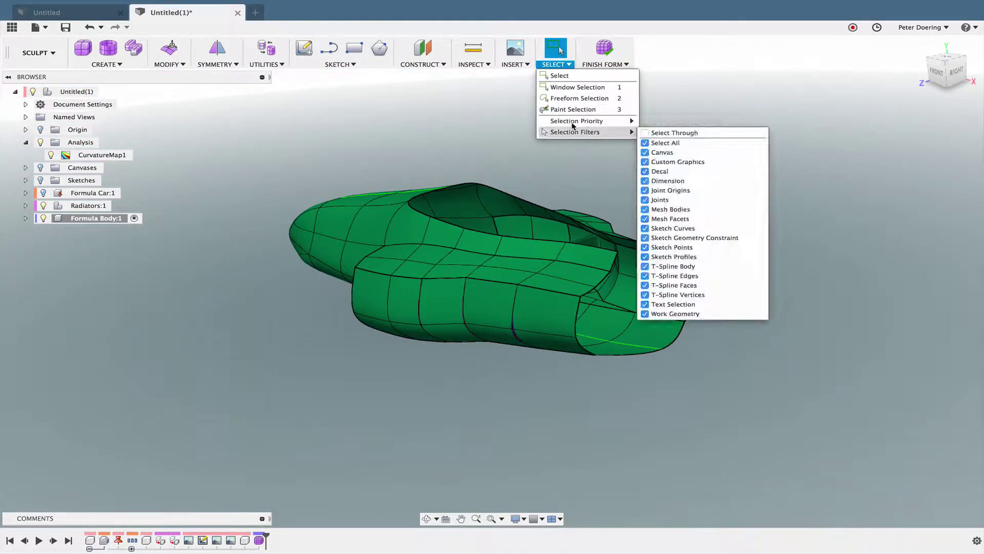
{"action": "left_click", "coordinate": [526, 157]}
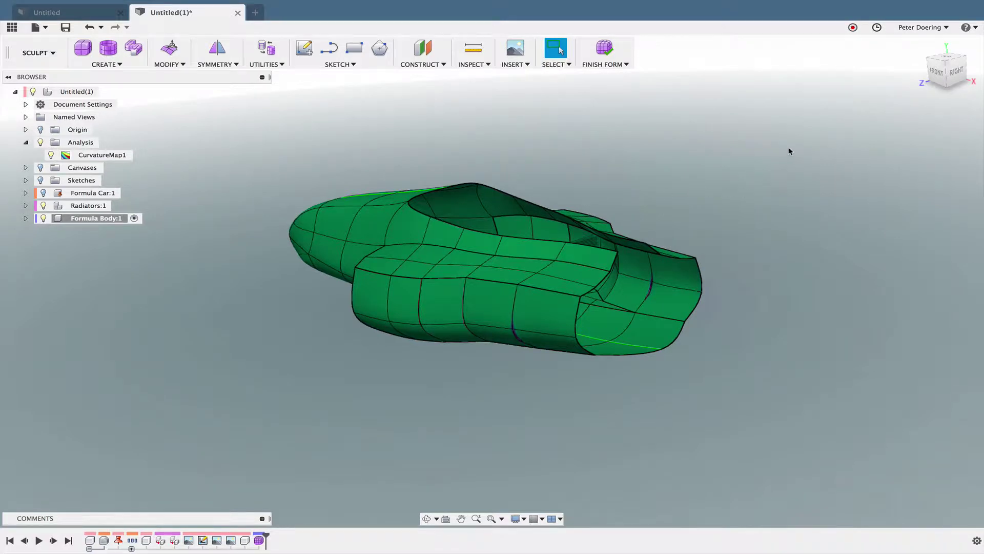
{"action": "left_click_drag", "start_coordinate": [778, 157], "coordinate": [242, 377]}
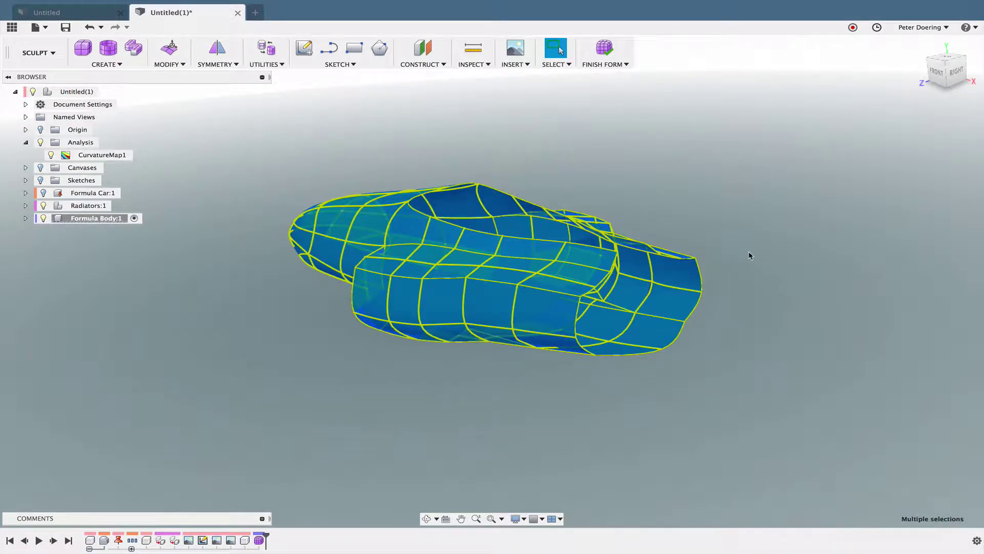
{"action": "right_click", "coordinate": [750, 255]}
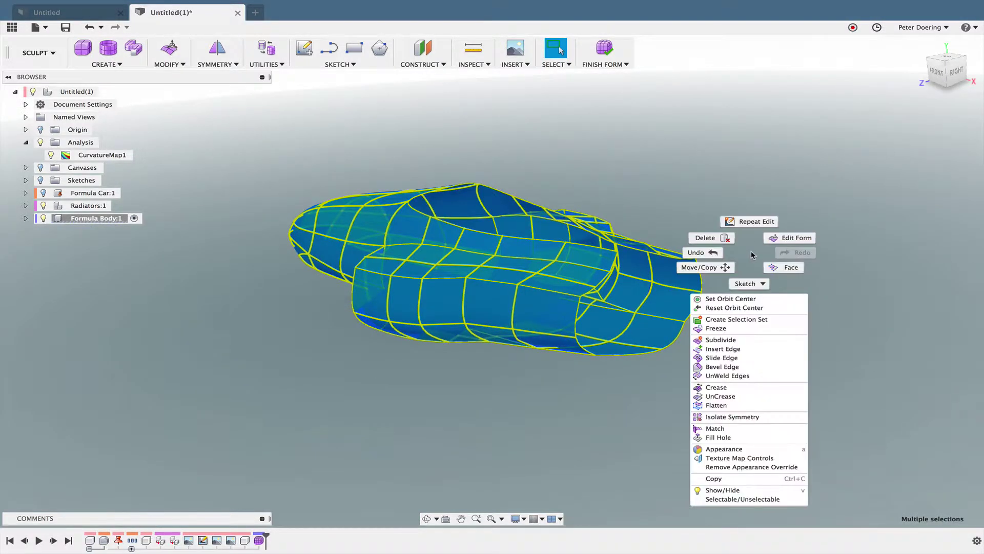
{"action": "left_click", "coordinate": [736, 396]}
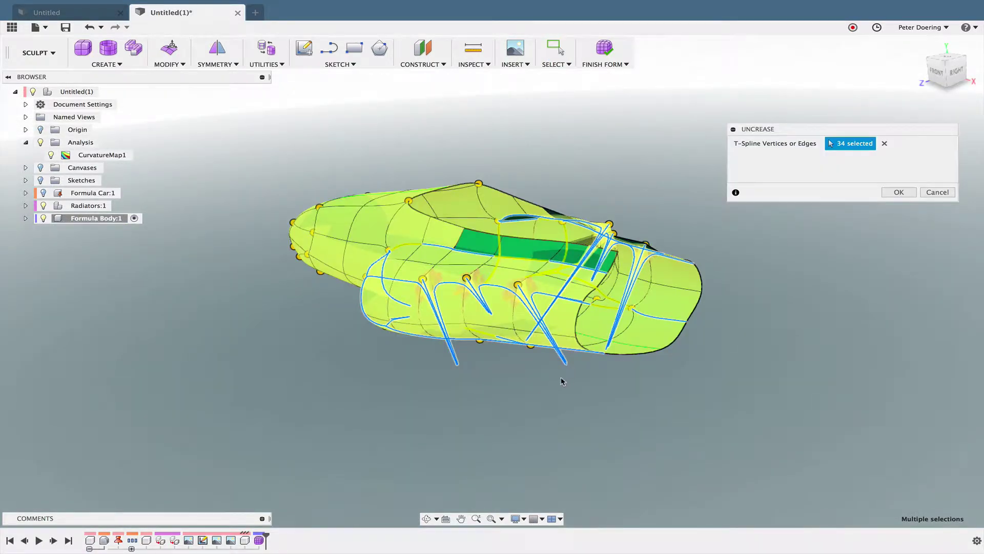
{"action": "mouse_move", "coordinate": [562, 382]}
{"action": "middle_mouse_down", "text": "shift"}
{"action": "mouse_move", "coordinate": [496, 374]}
{"action": "mouse_move", "coordinate": [569, 374]}
{"action": "middle_mouse_up", "text": "shift"}
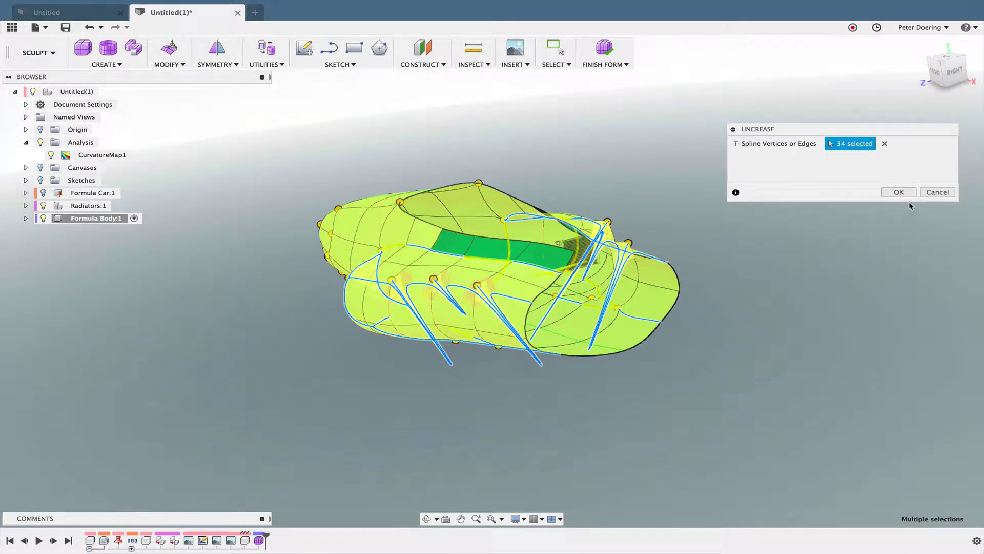
{"action": "key", "text": "Return"}
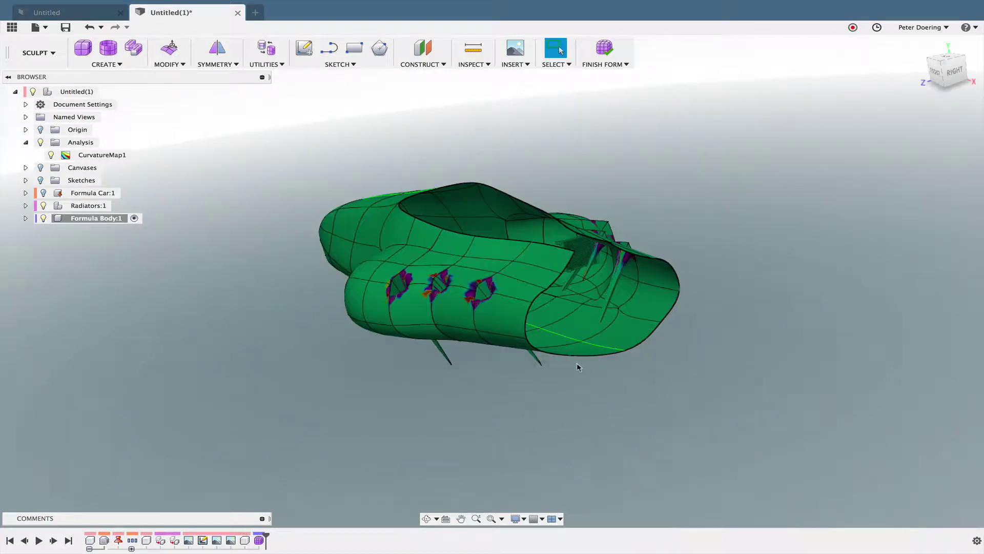
Switch the Formula Body to Box display mode to show its faceted control cage.
{"action": "middle_click_drag", "start_coordinate": [540, 369], "coordinate": [510, 362], "text": "shift"}
{"action": "scroll", "coordinate": [510, 351], "scroll_direction": "up", "scroll_amount": 3}
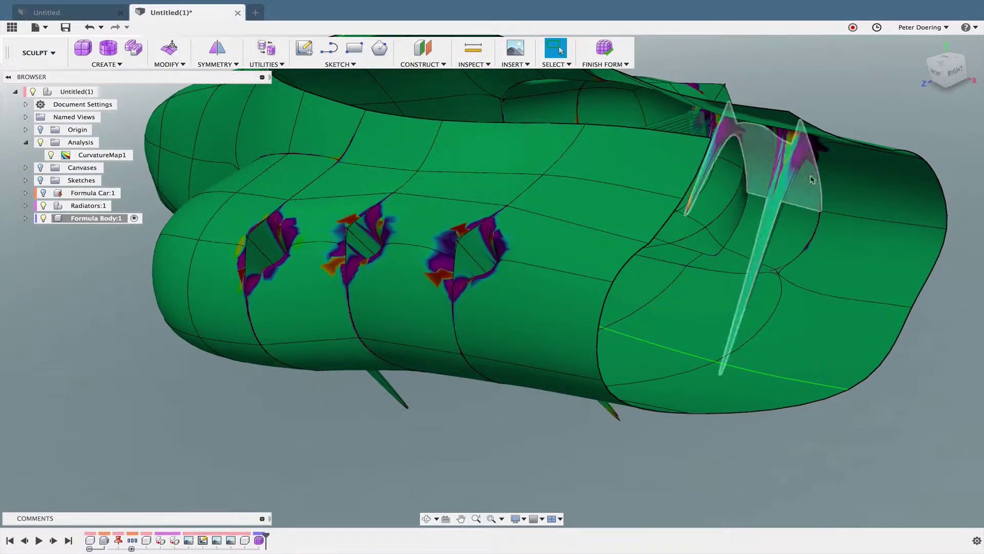
{"action": "left_click", "coordinate": [266, 50]}
{"action": "left_click", "coordinate": [795, 158]}
{"action": "middle_click_drag", "start_coordinate": [489, 380], "coordinate": [484, 400], "text": "shift"}
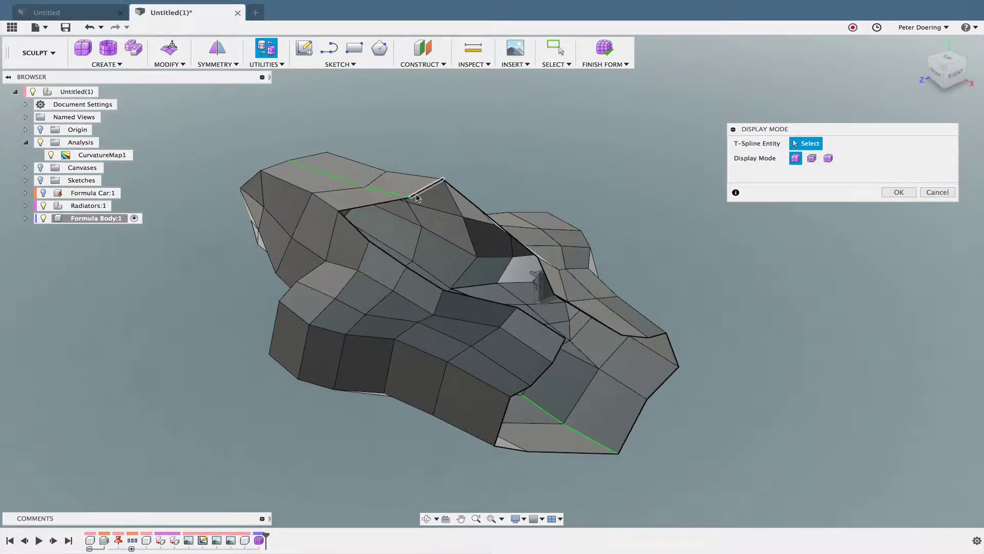
Orbit around the box cage toward the front, then cancel Display Mode.
{"action": "middle_click_drag", "start_coordinate": [697, 263], "coordinate": [617, 259], "text": "shift"}
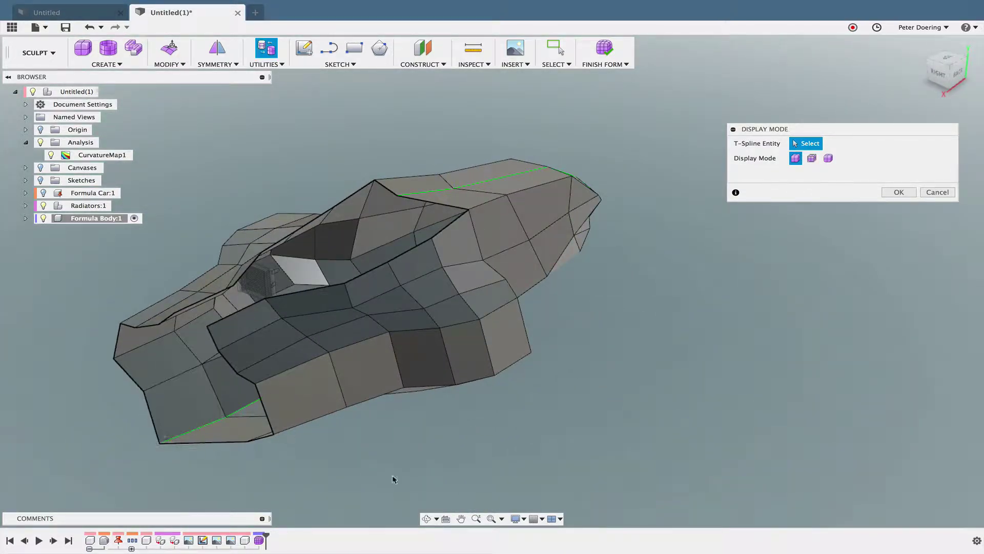
{"action": "middle_click_drag", "start_coordinate": [461, 486], "coordinate": [633, 398], "text": "shift"}
{"action": "middle_click_drag", "start_coordinate": [747, 340], "coordinate": [782, 341], "text": "shift"}
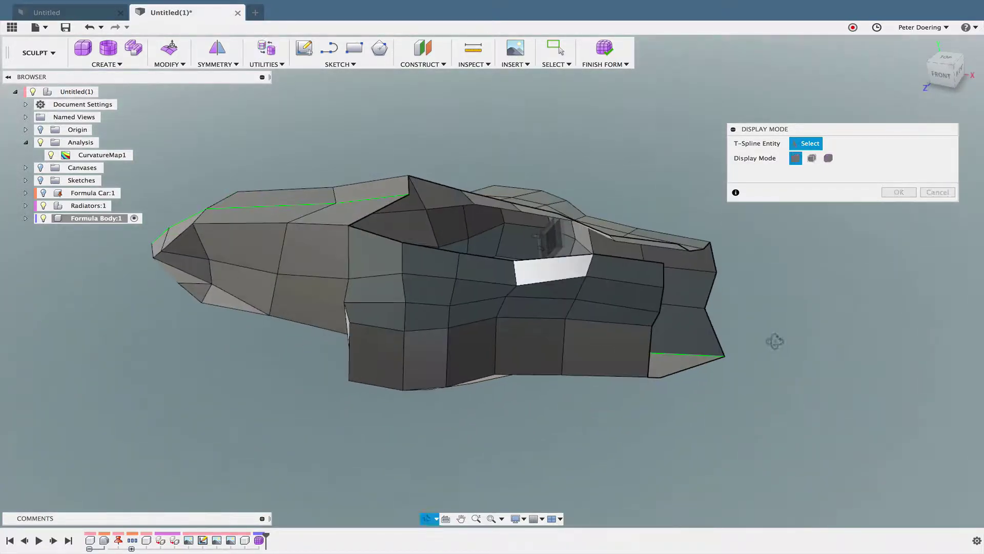
{"action": "left_click", "coordinate": [936, 194]}
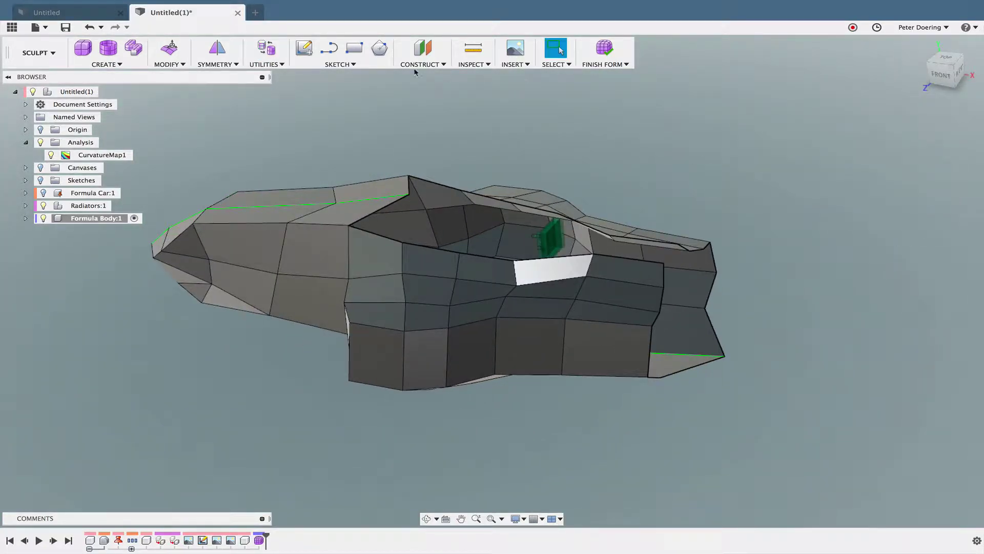
Set the display mode back to Smooth and confirm with OK.
{"action": "left_click", "coordinate": [267, 48]}
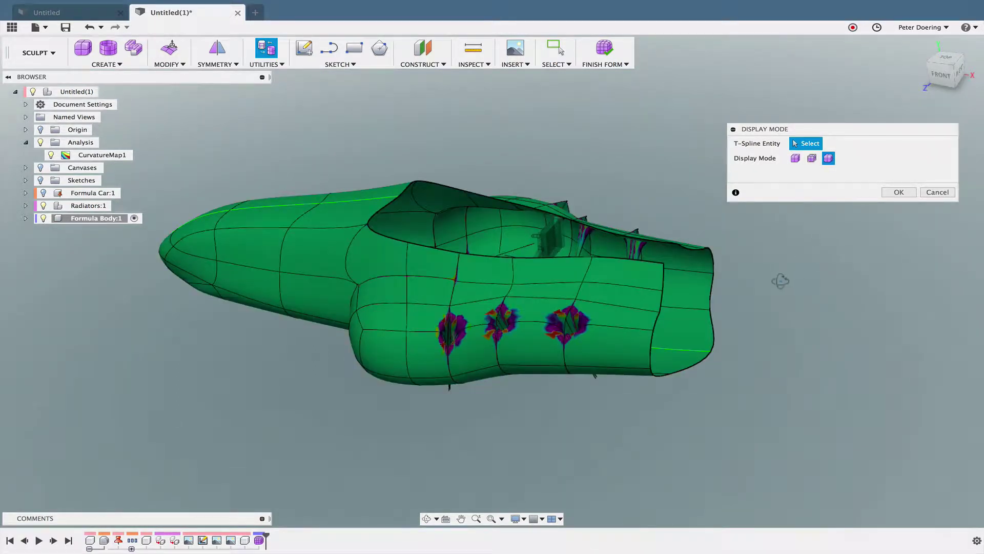
{"action": "middle_click_drag", "start_coordinate": [778, 281], "coordinate": [870, 233], "text": "shift"}
{"action": "left_click", "coordinate": [899, 192]}
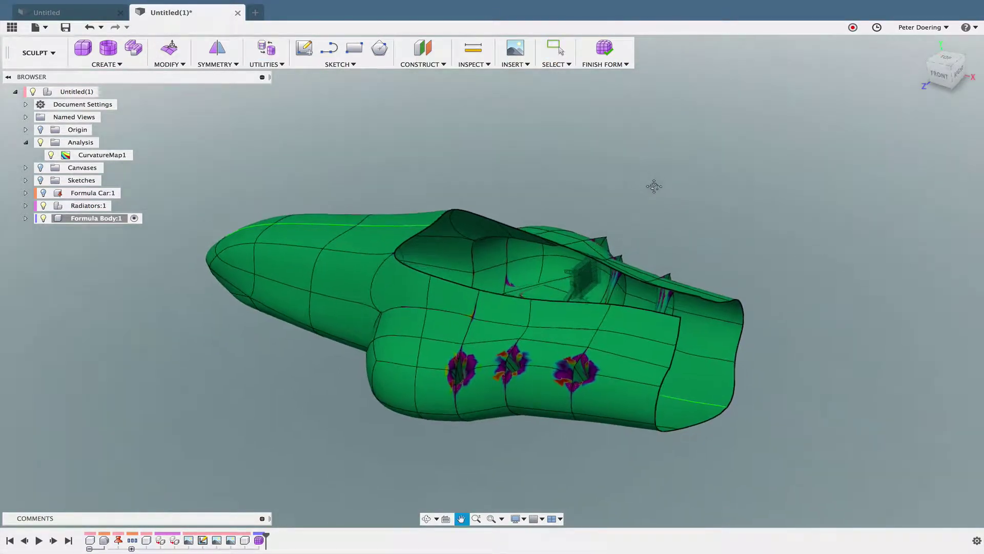
{"action": "scroll", "coordinate": [333, 98], "scroll_direction": "down", "scroll_amount": 2}
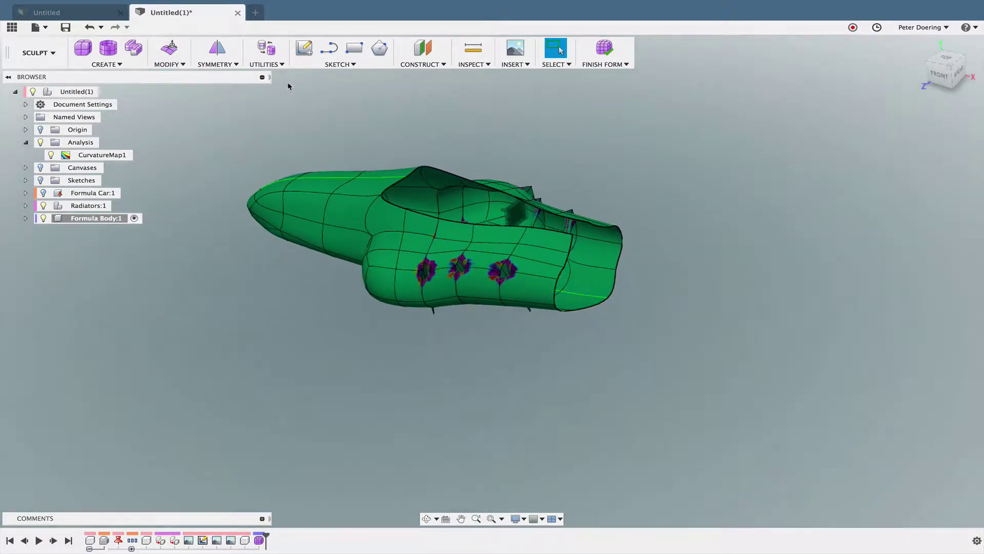
{"action": "middle_click_drag", "start_coordinate": [353, 95], "coordinate": [654, 141], "text": "shift"}
Run Repair Body with AutoRepair on the Formula Body and accept the fixes.
{"action": "left_click_drag", "start_coordinate": [680, 125], "coordinate": [157, 382]}
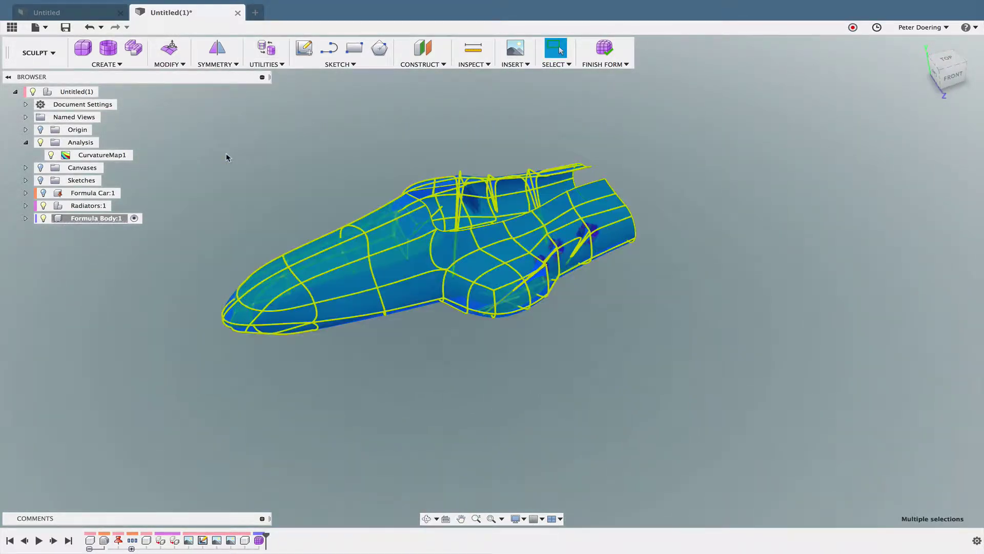
{"action": "left_click", "coordinate": [259, 63]}
{"action": "left_click", "coordinate": [282, 88]}
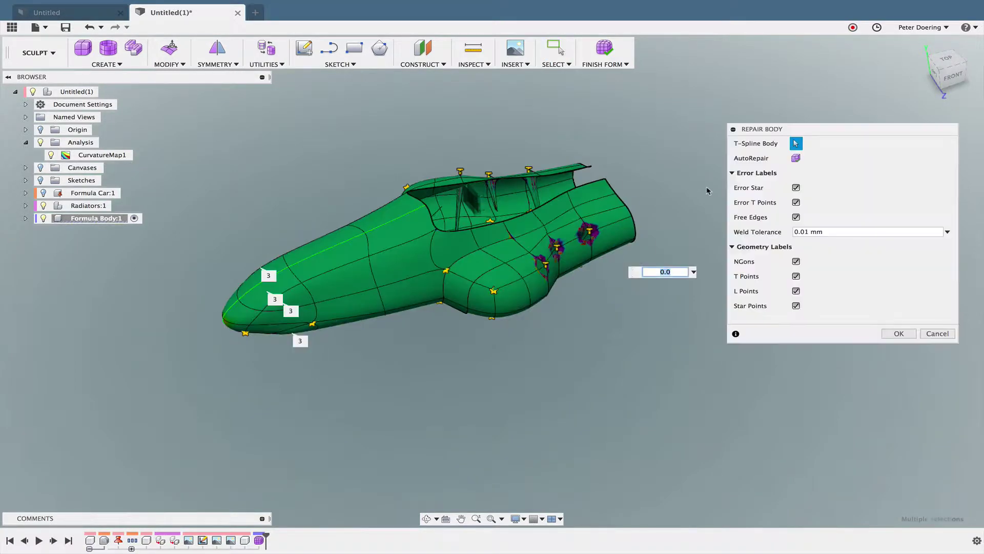
{"action": "middle_click_drag", "start_coordinate": [602, 326], "coordinate": [551, 338], "text": "shift"}
{"action": "left_click", "coordinate": [792, 161]}
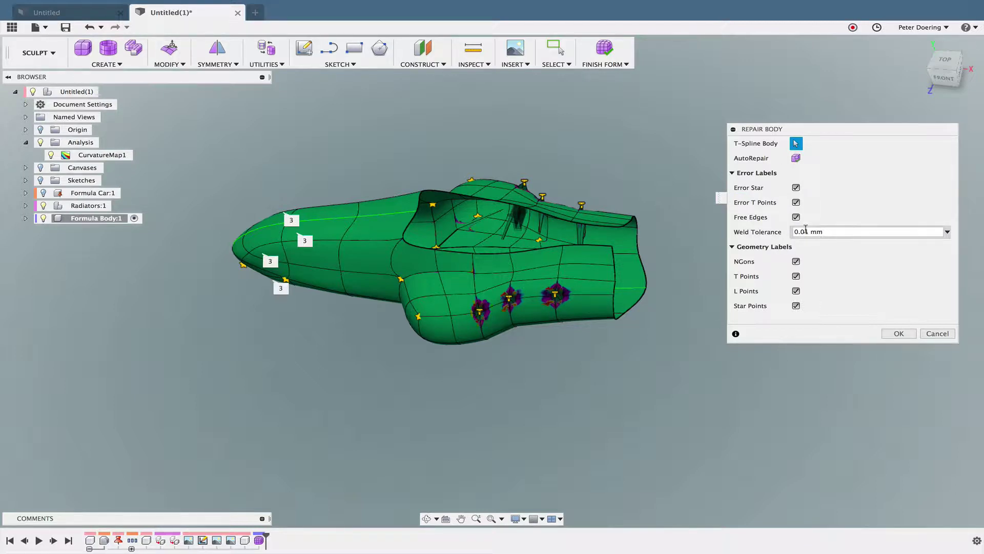
{"action": "left_click", "coordinate": [898, 333]}
{"action": "middle_click_drag", "start_coordinate": [611, 334], "coordinate": [589, 361], "text": "shift"}
Apply Make Uniform to the Formula Body T-spline.
{"action": "left_click", "coordinate": [266, 63]}
{"action": "left_click", "coordinate": [274, 97]}
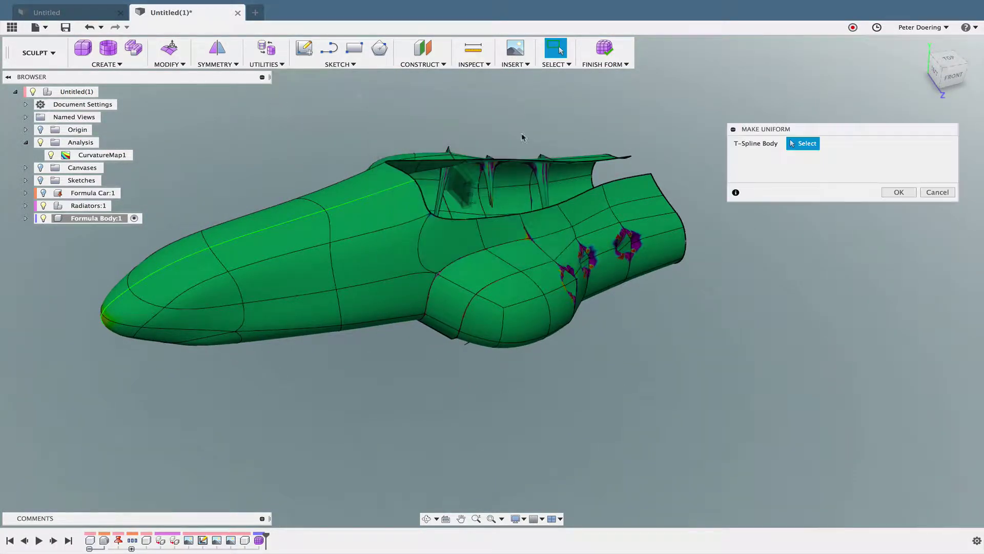
{"action": "left_click", "coordinate": [611, 223]}
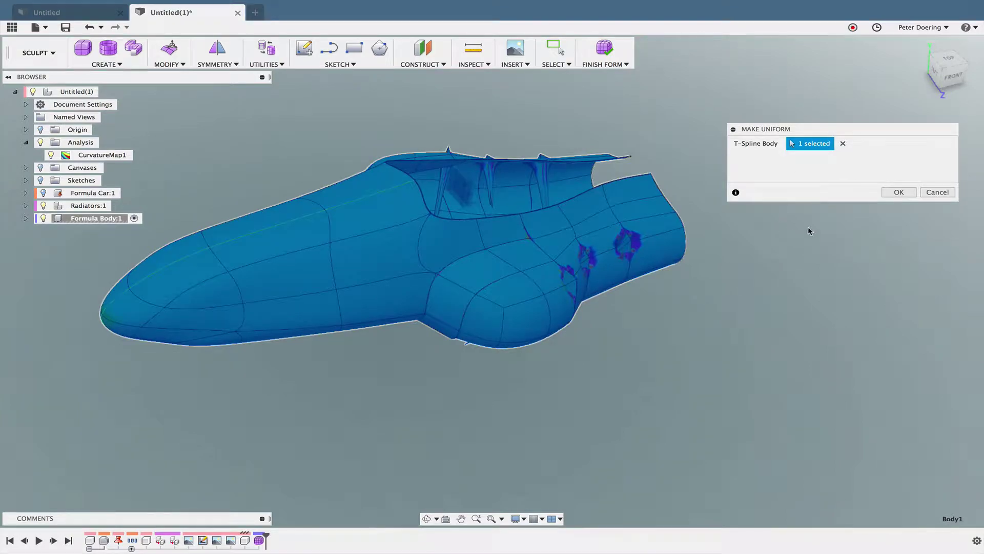
{"action": "key", "text": "Return"}
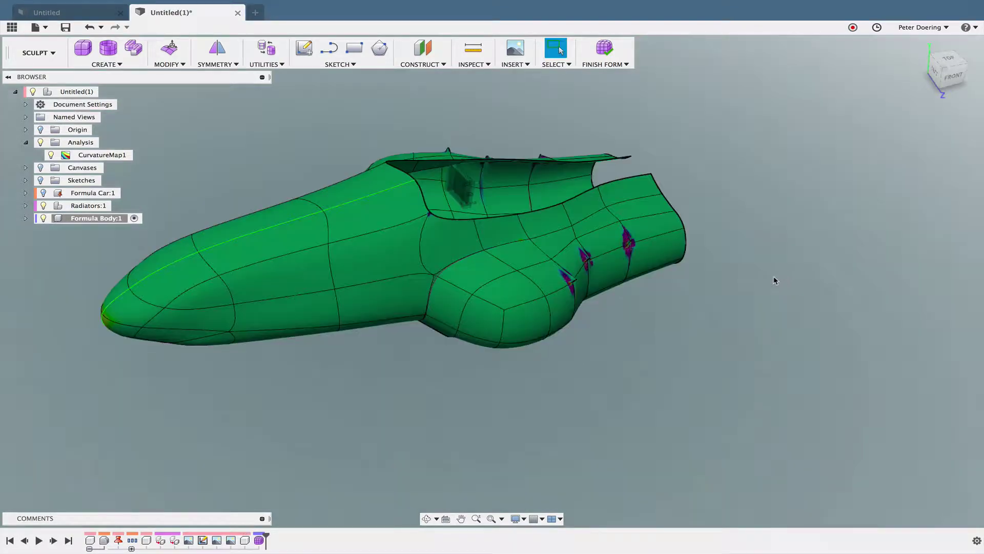
Orbit, zoom and pan around the uniform body to inspect the rear and nose.
{"action": "middle_click_drag", "start_coordinate": [768, 280], "coordinate": [605, 296], "text": "shift"}
{"action": "scroll", "coordinate": [650, 290], "scroll_direction": "up", "scroll_amount": 4}
{"action": "middle_click_drag", "start_coordinate": [746, 324], "coordinate": [476, 181], "text": "shift"}
{"action": "scroll", "coordinate": [477, 182], "scroll_direction": "up", "scroll_amount": 1}
{"action": "middle_click_drag", "start_coordinate": [299, 202], "coordinate": [386, 246], "text": "shift"}
{"action": "scroll", "coordinate": [387, 248], "scroll_direction": "down", "scroll_amount": 8}
{"action": "middle_click_drag", "start_coordinate": [428, 313], "coordinate": [573, 269], "text": "shift"}
{"action": "middle_click_drag", "start_coordinate": [681, 273], "coordinate": [761, 323]}
{"action": "scroll", "coordinate": [766, 278], "scroll_direction": "down", "scroll_amount": 2}
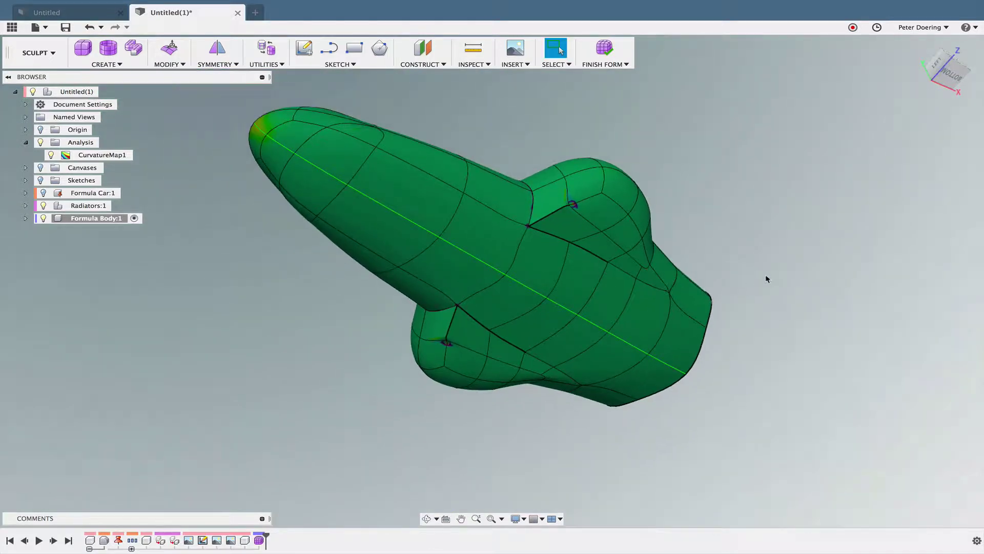
Try a box selection of the body and review the active Selection Filters.
{"action": "right_click", "coordinate": [829, 194]}
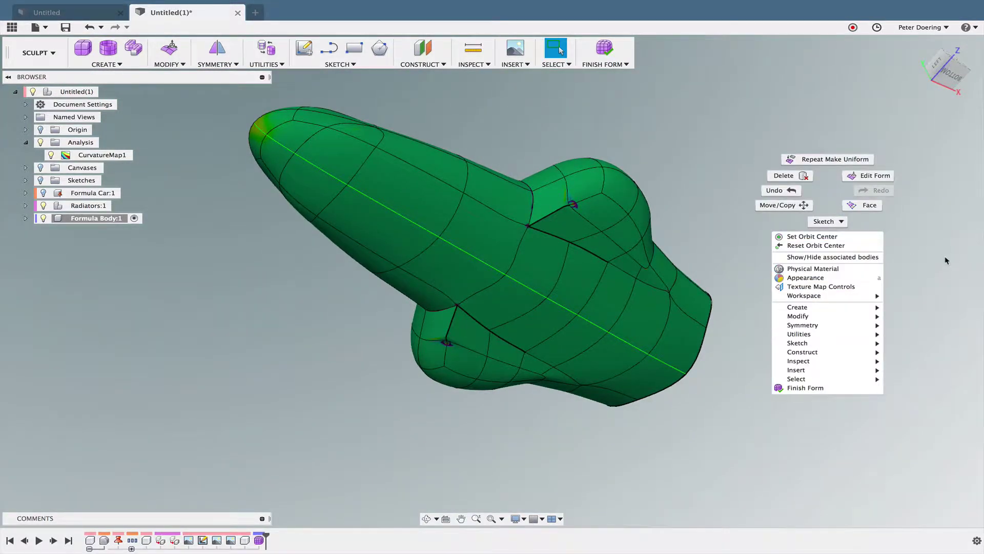
{"action": "left_click", "coordinate": [946, 260]}
{"action": "left_click_drag", "start_coordinate": [790, 145], "coordinate": [263, 329]}
{"action": "right_click", "coordinate": [767, 209]}
{"action": "left_click", "coordinate": [557, 64]}
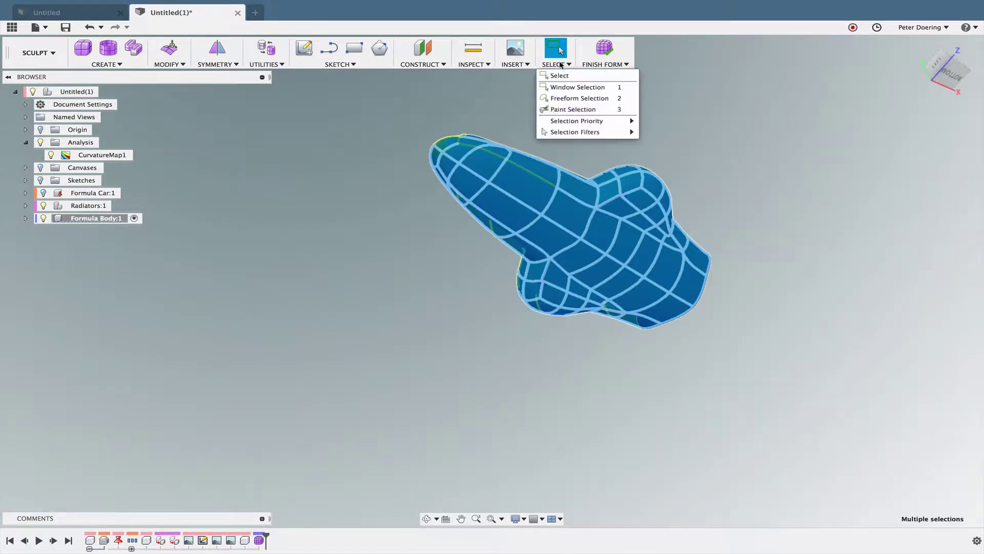
{"action": "mouse_move", "coordinate": [572, 123]}
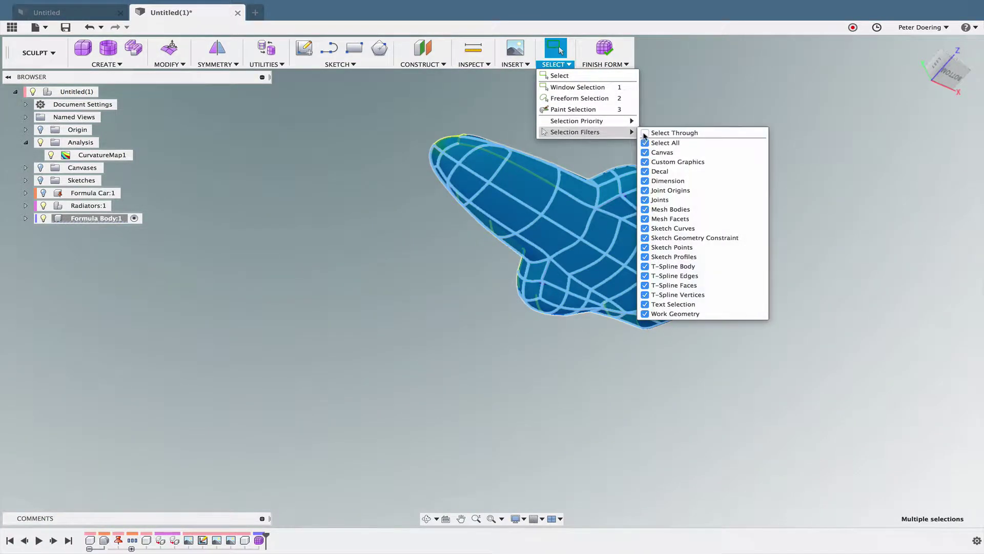
{"action": "left_click", "coordinate": [716, 103]}
{"action": "middle_click_drag", "start_coordinate": [604, 159], "coordinate": [474, 260], "text": "shift"}
{"action": "left_click", "coordinate": [548, 64]}
{"action": "mouse_move", "coordinate": [581, 137]}
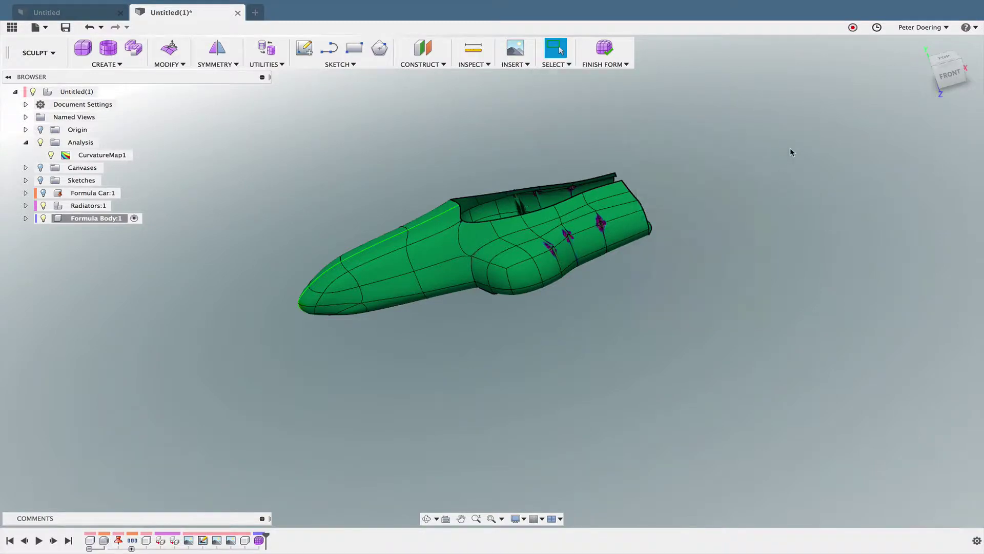
Box-select the entire Formula Body and UnCrease its remaining creased edges.
{"action": "left_click_drag", "start_coordinate": [785, 136], "coordinate": [217, 363]}
{"action": "middle_click_drag", "start_coordinate": [397, 393], "coordinate": [492, 353], "text": "shift"}
{"action": "right_click", "coordinate": [834, 302]}
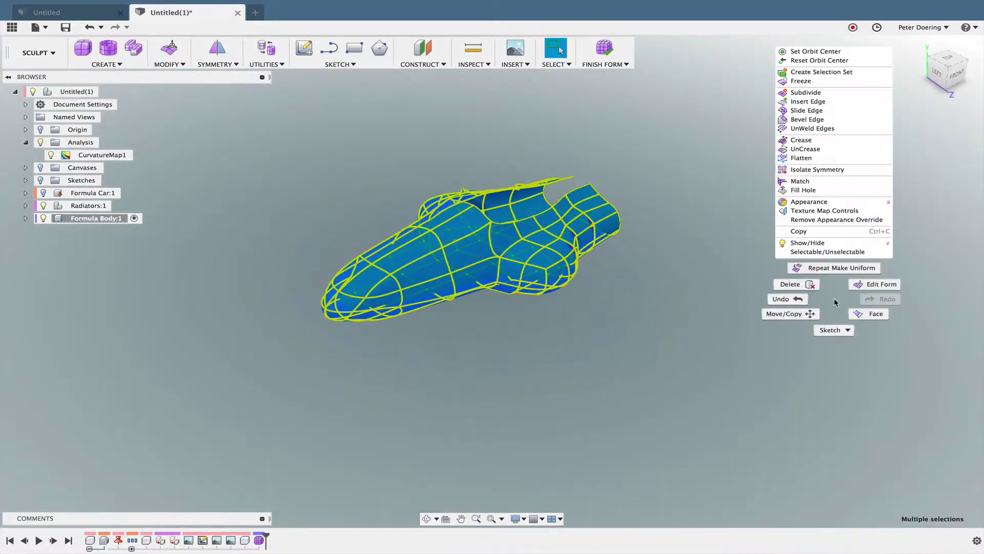
{"action": "left_click", "coordinate": [818, 150]}
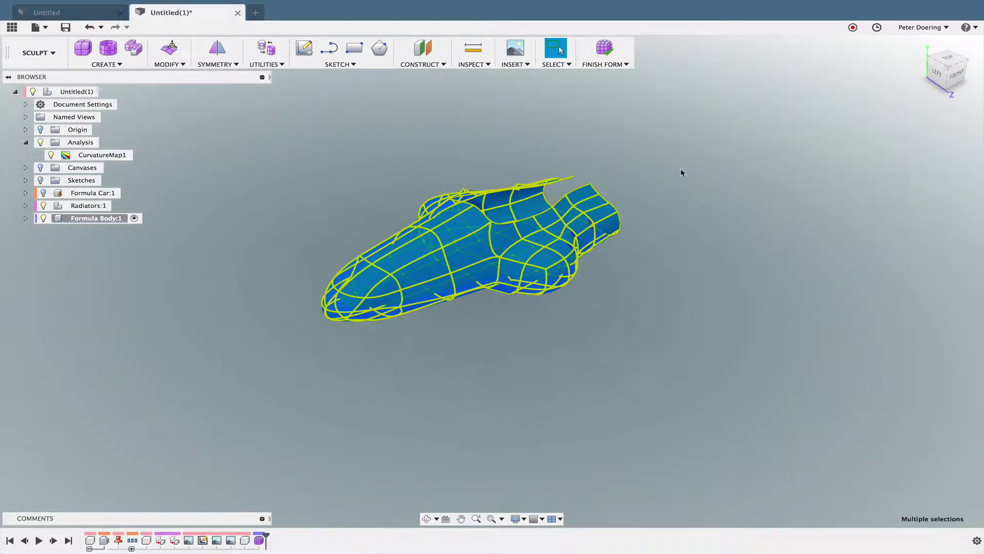
{"action": "middle_click_drag", "start_coordinate": [729, 267], "coordinate": [761, 210], "text": "shift"}
Confirm the UnCrease and inspect the smoothed side pod surface up close.
{"action": "key", "text": "Return"}
{"action": "middle_click_drag", "start_coordinate": [665, 307], "coordinate": [564, 316], "text": "shift"}
{"action": "scroll", "coordinate": [564, 316], "scroll_direction": "up", "scroll_amount": 5}
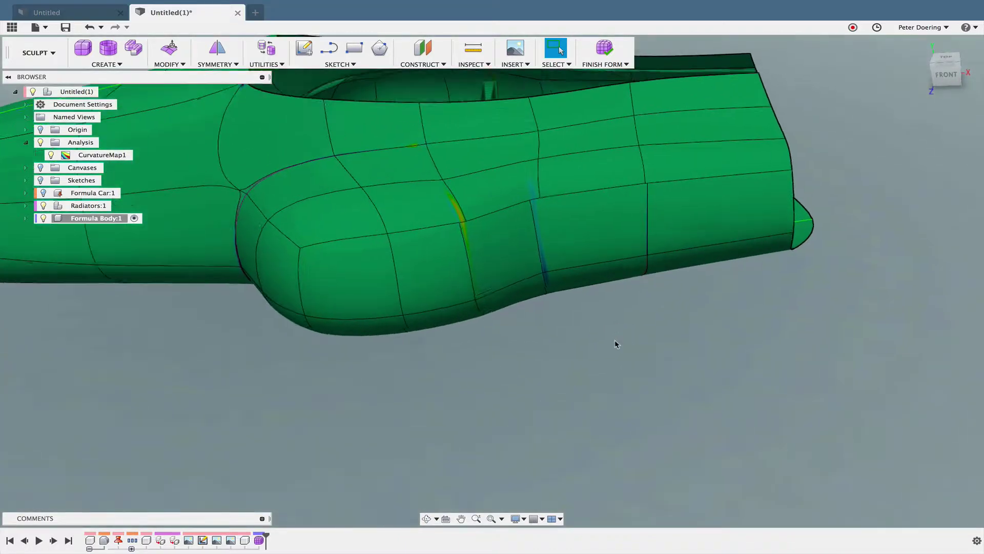
{"action": "middle_click_drag", "start_coordinate": [610, 345], "coordinate": [551, 372], "text": "shift"}
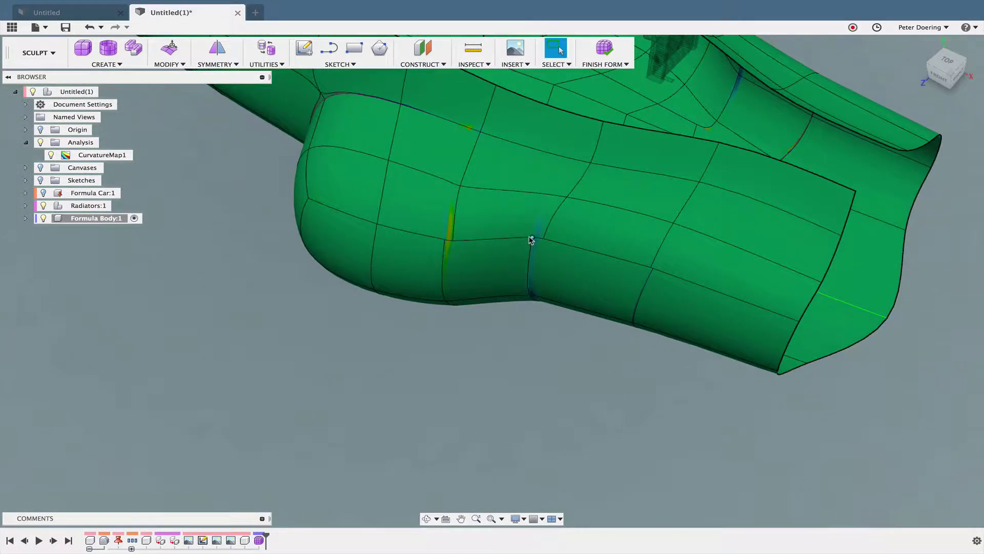
{"action": "middle_click_drag", "start_coordinate": [472, 285], "coordinate": [459, 241], "text": "shift"}
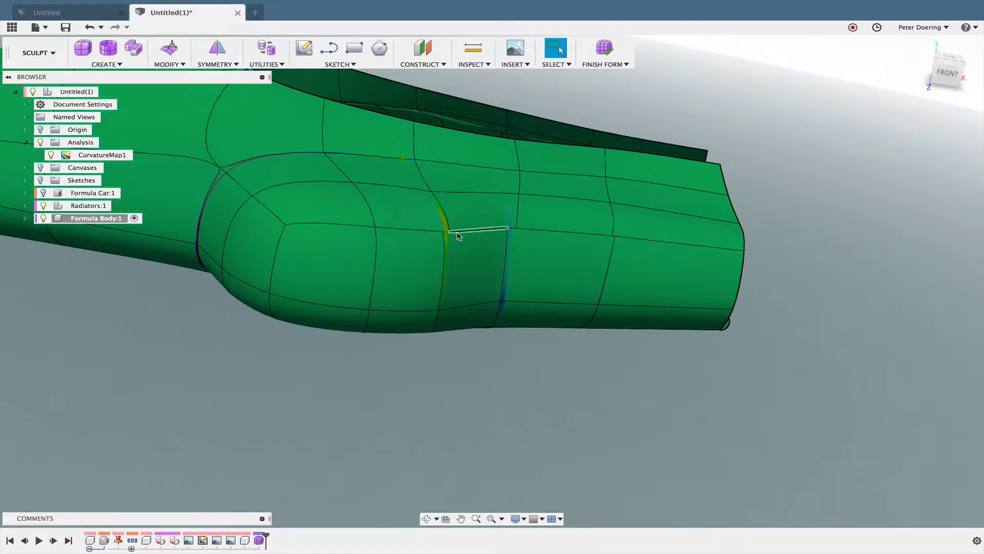
{"action": "middle_click_drag", "start_coordinate": [405, 328], "coordinate": [410, 293], "text": "shift"}
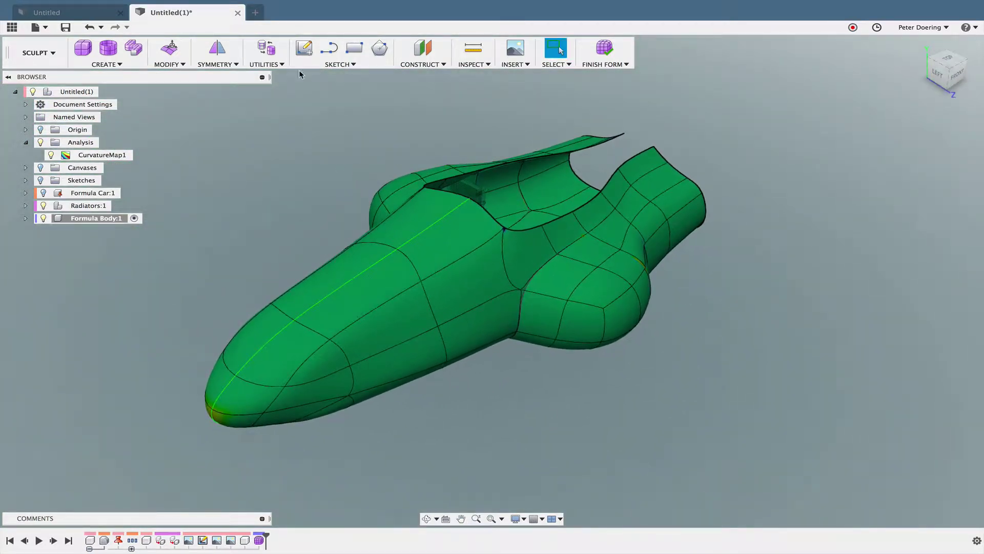
Briefly open the T-spline repair tools list, then reframe the body in view.
{"action": "left_click", "coordinate": [265, 64]}
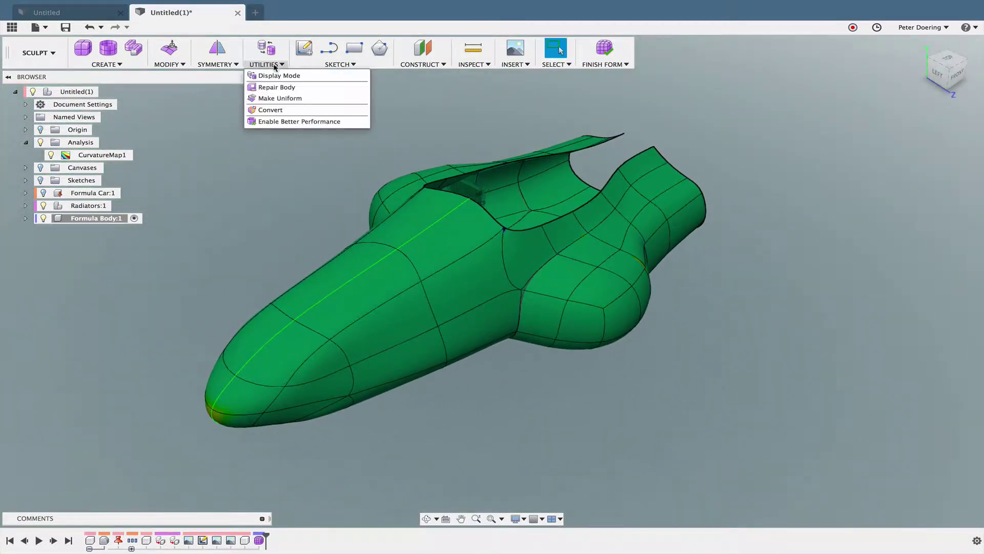
{"action": "left_click", "coordinate": [602, 419]}
{"action": "mouse_move", "coordinate": [578, 385]}
{"action": "middle_mouse_down", "text": "shift"}
{"action": "mouse_move", "coordinate": [539, 341]}
{"action": "mouse_move", "coordinate": [565, 378]}
{"action": "mouse_move", "coordinate": [527, 371]}
{"action": "mouse_move", "coordinate": [553, 385]}
{"action": "mouse_move", "coordinate": [578, 369]}
{"action": "mouse_move", "coordinate": [569, 378]}
{"action": "middle_mouse_up", "text": "shift"}
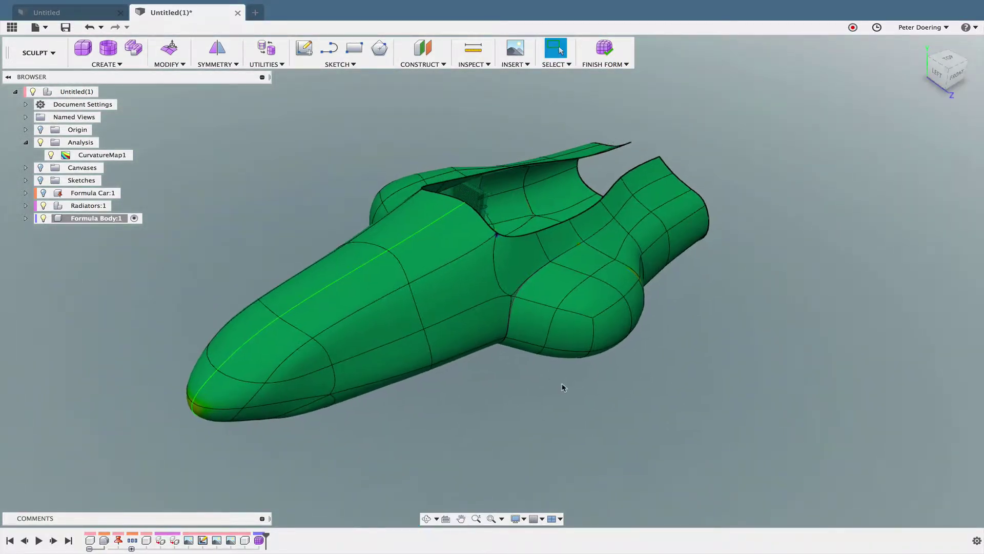
{"action": "scroll", "coordinate": [192, 179], "scroll_direction": "down", "scroll_amount": 1}
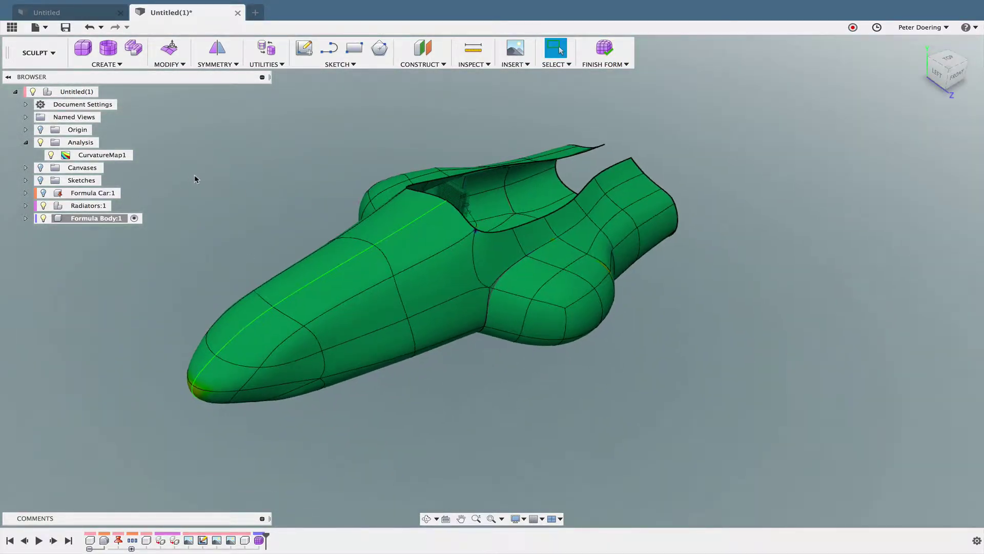
{"action": "middle_click_drag", "start_coordinate": [102, 246], "coordinate": [104, 252]}
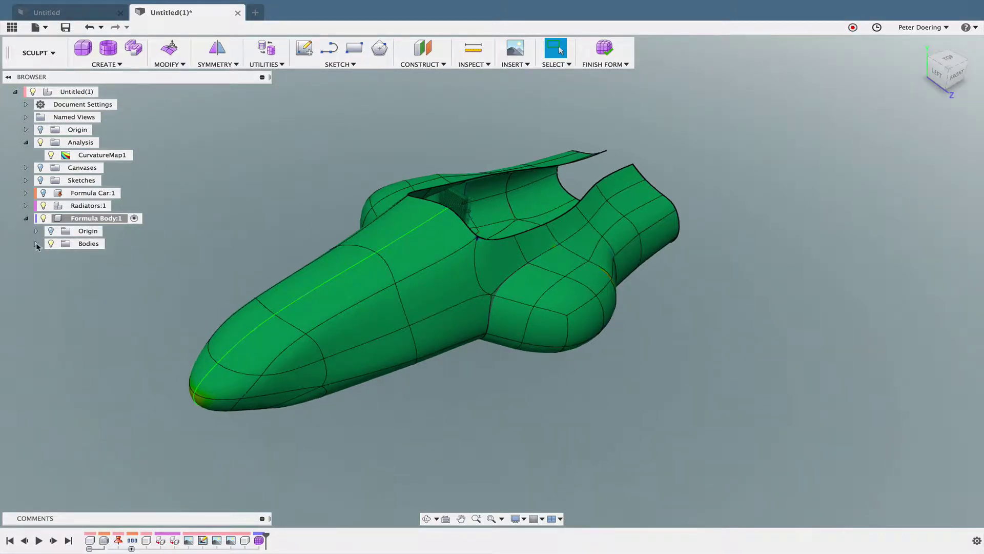
{"action": "right_click", "coordinate": [100, 260]}
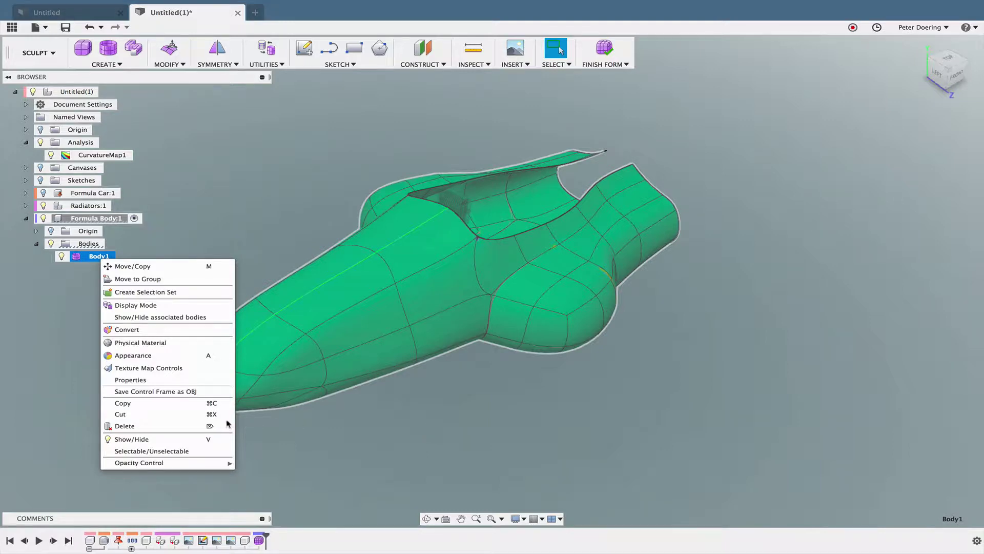
{"action": "left_click", "coordinate": [460, 427]}
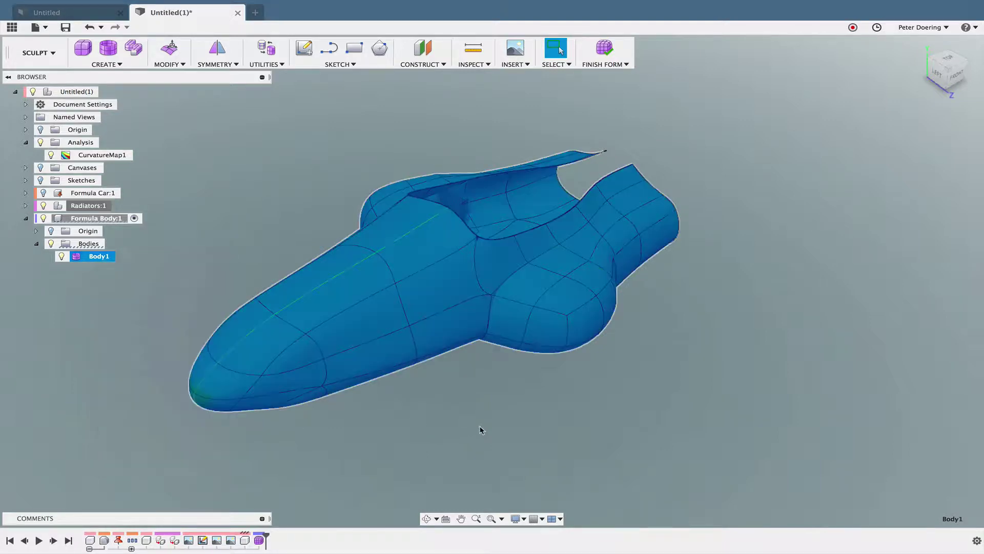
{"action": "middle_click_drag", "start_coordinate": [491, 424], "coordinate": [450, 376], "text": "shift"}
{"action": "left_click", "coordinate": [450, 430]}
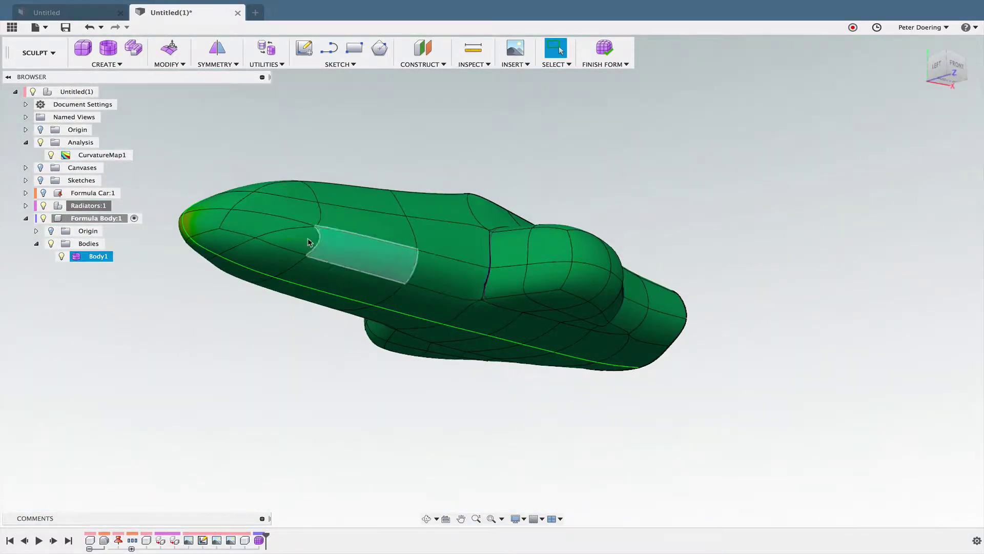
{"action": "middle_click_drag", "start_coordinate": [300, 210], "coordinate": [291, 286], "text": "shift"}
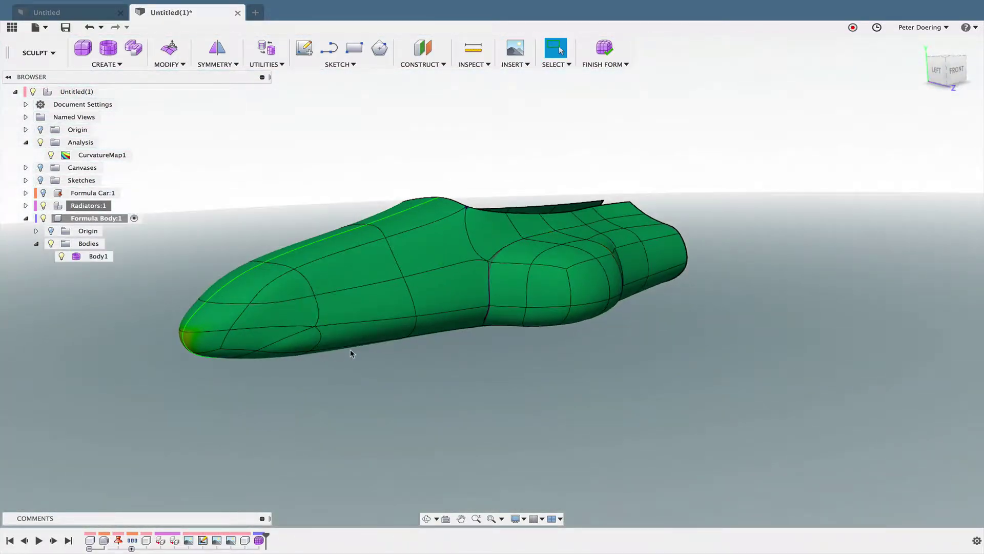
{"action": "middle_click_drag", "start_coordinate": [349, 350], "coordinate": [337, 264], "text": "shift"}
{"action": "scroll", "coordinate": [623, 280], "scroll_direction": "up", "scroll_amount": 5}
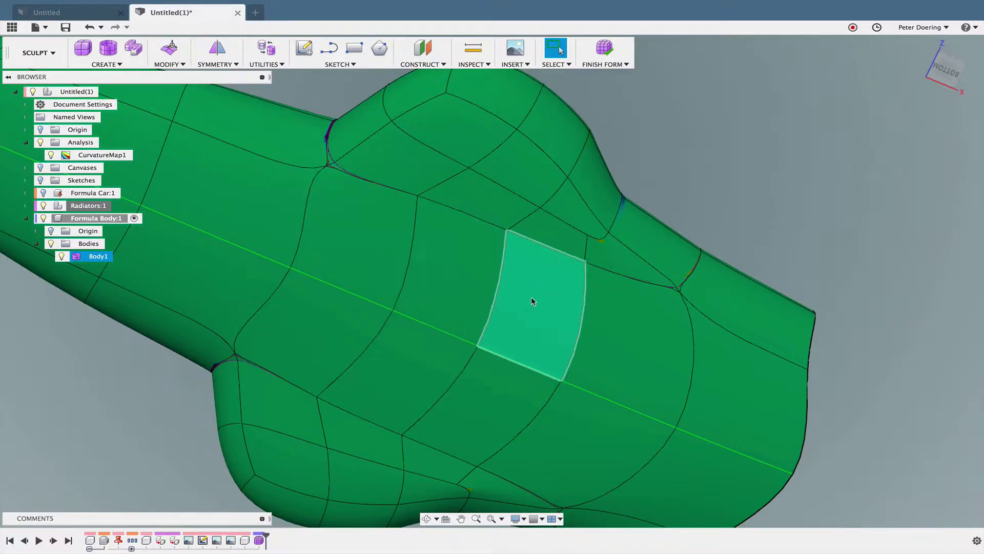
{"action": "middle_click_drag", "start_coordinate": [432, 226], "coordinate": [268, 120], "text": "shift"}
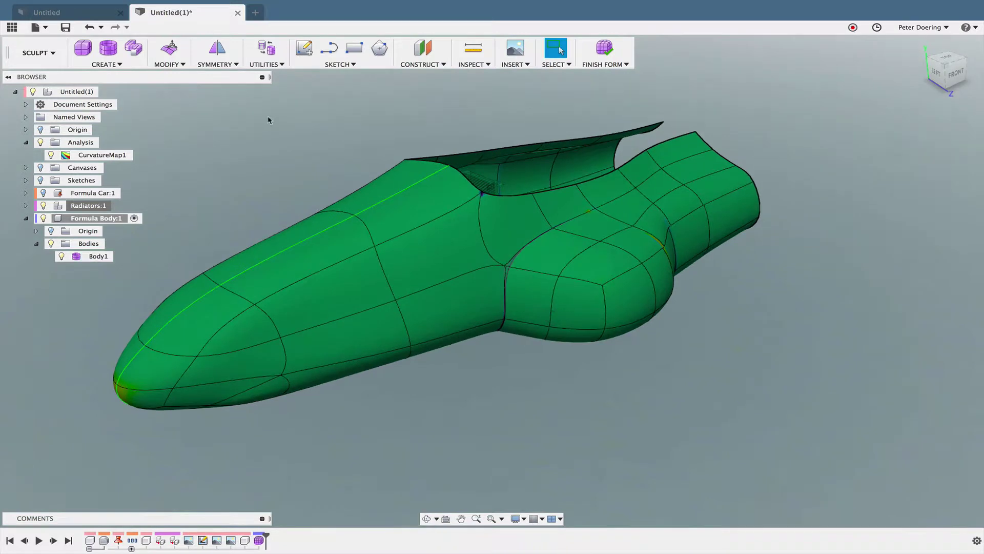
Start a new empty design and turn off design history capture.
{"action": "left_click", "coordinate": [258, 12]}
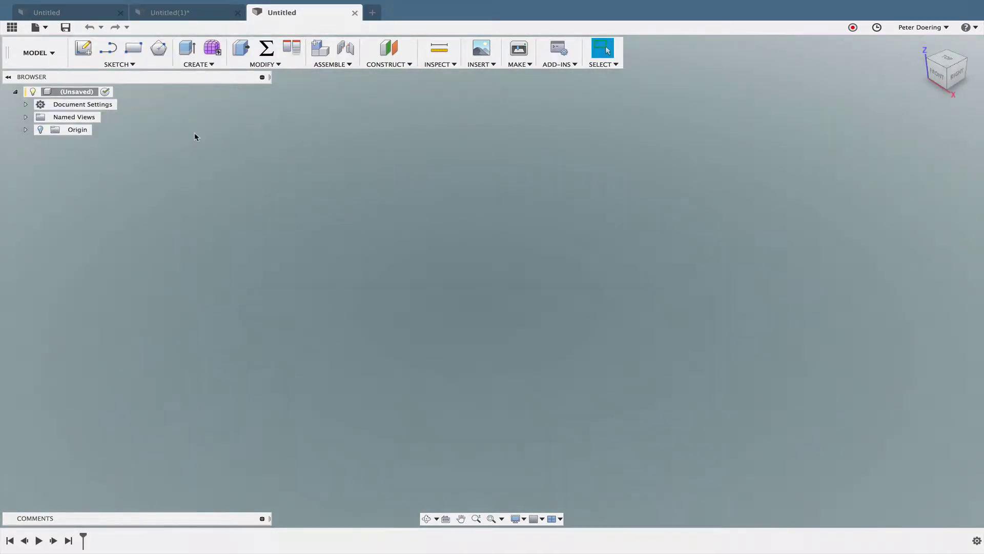
{"action": "right_click", "coordinate": [76, 95]}
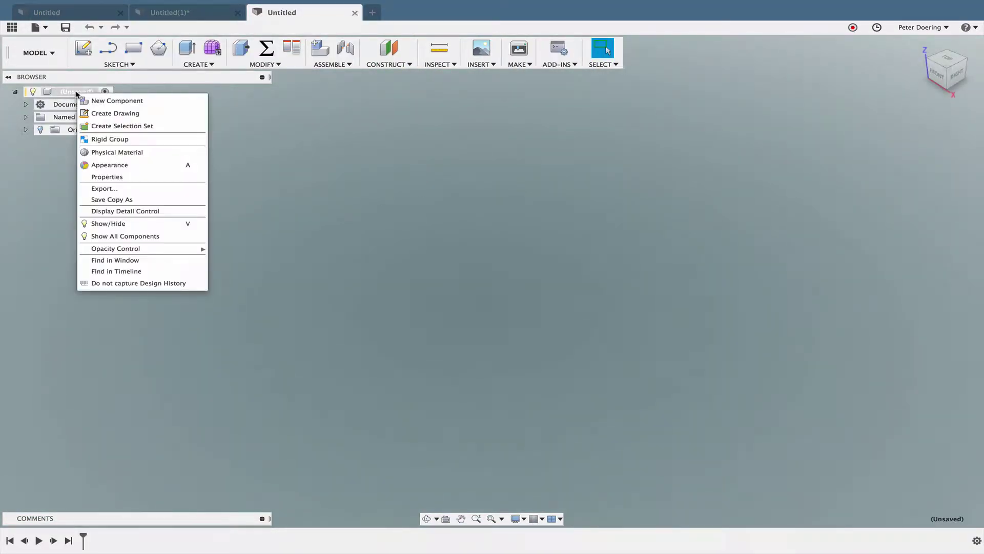
{"action": "left_click", "coordinate": [141, 284]}
{"action": "left_click", "coordinate": [536, 285]}
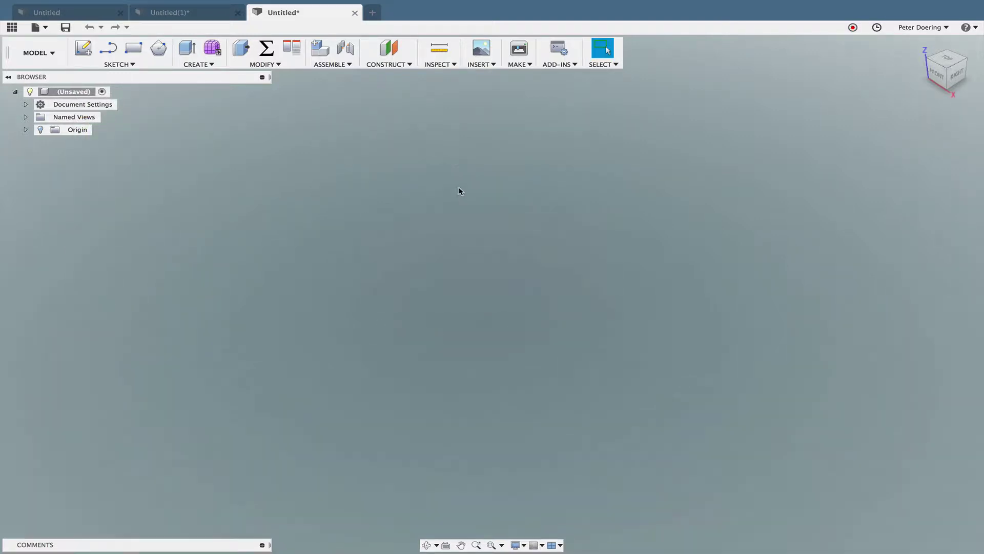
Insert Formula Car Body.obj as a mesh, rotated 90 degrees so it sits upright.
{"action": "left_click", "coordinate": [448, 65]}
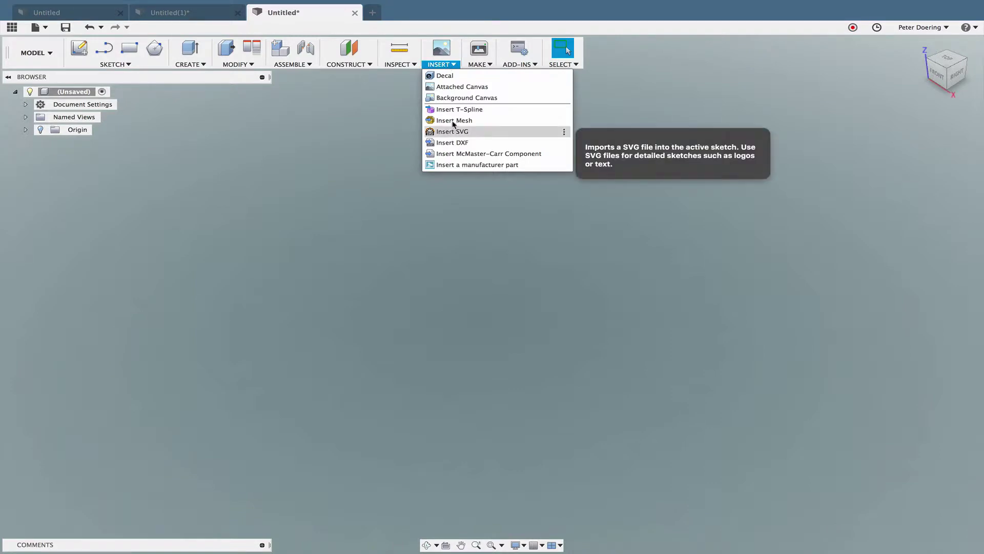
{"action": "left_click", "coordinate": [452, 122]}
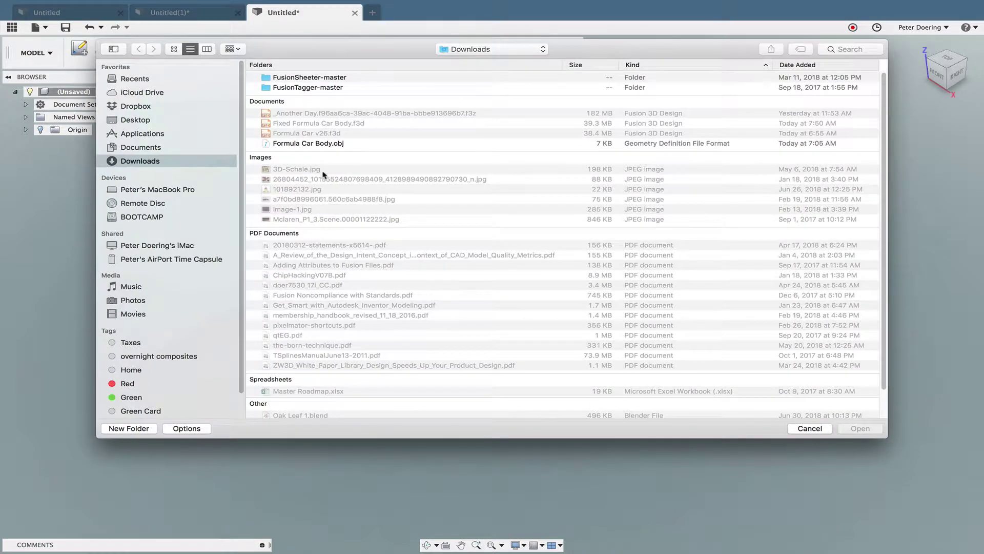
{"action": "left_click", "coordinate": [319, 144]}
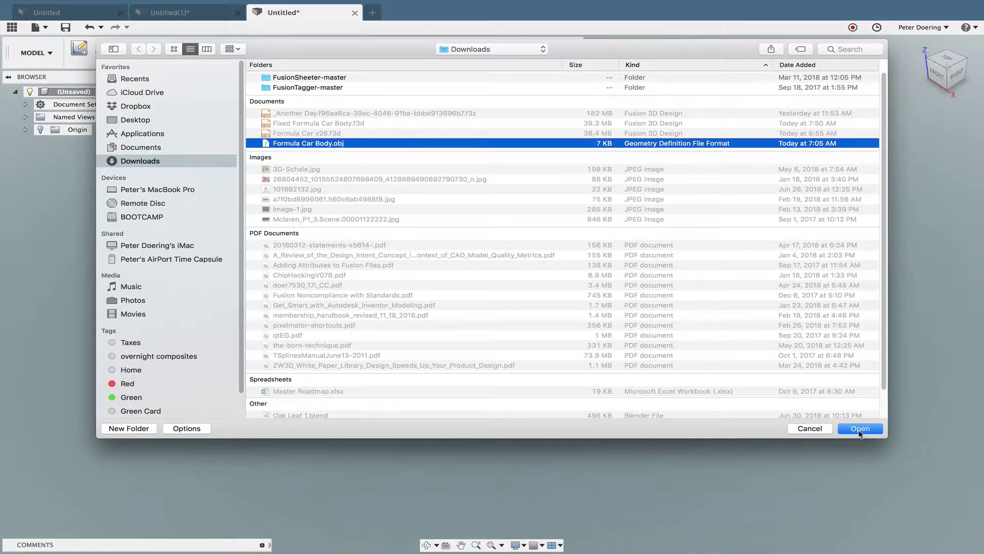
{"action": "key", "text": "Return"}
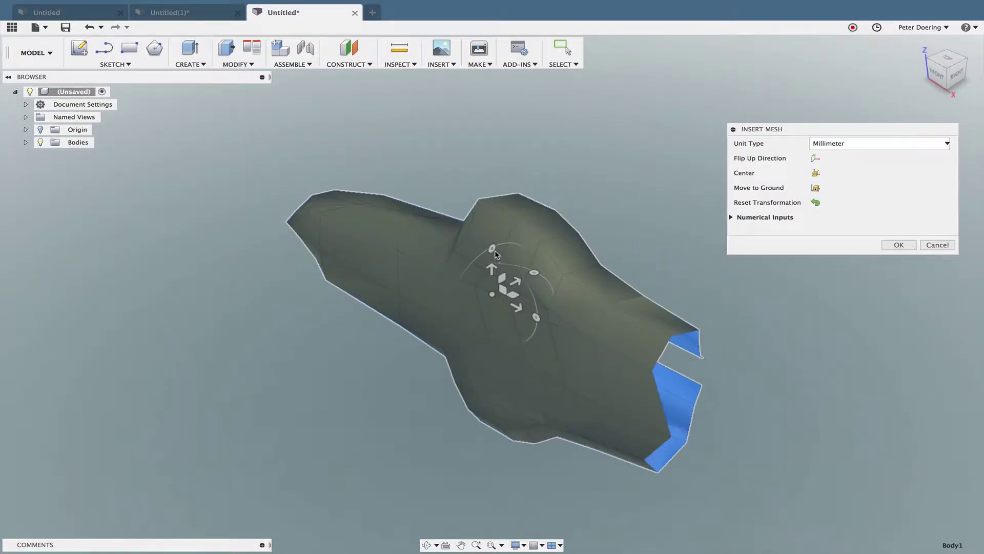
{"action": "left_click_drag", "start_coordinate": [494, 250], "coordinate": [457, 315]}
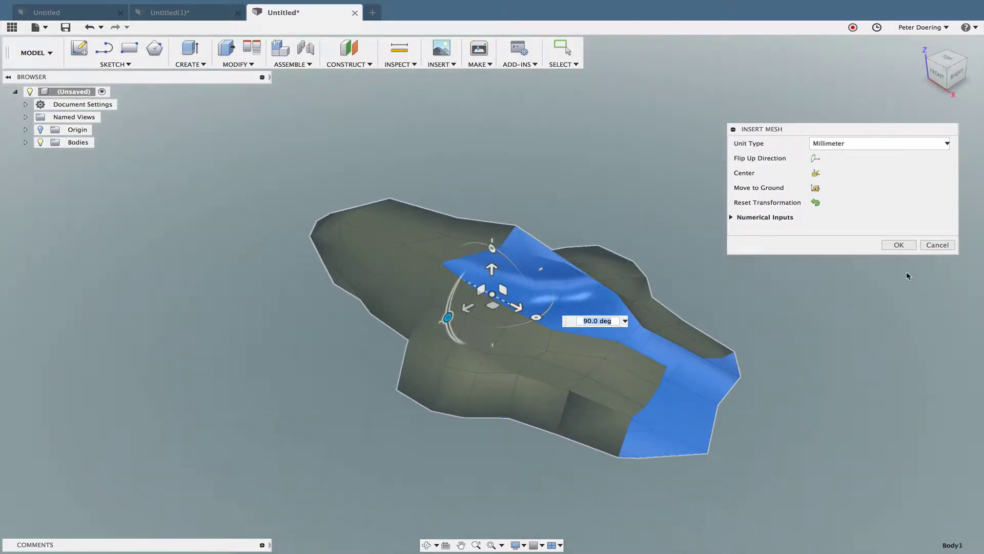
{"action": "left_click", "coordinate": [899, 245]}
{"action": "middle_click_drag", "start_coordinate": [213, 385], "coordinate": [464, 415], "text": "shift"}
{"action": "right_click", "coordinate": [92, 159]}
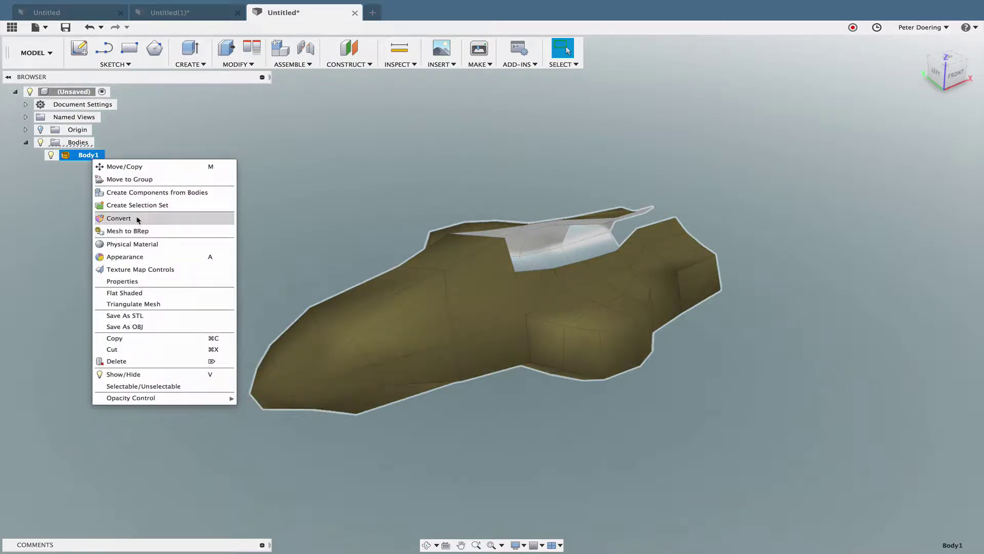
{"action": "left_click", "coordinate": [137, 219]}
{"action": "left_click", "coordinate": [899, 201]}
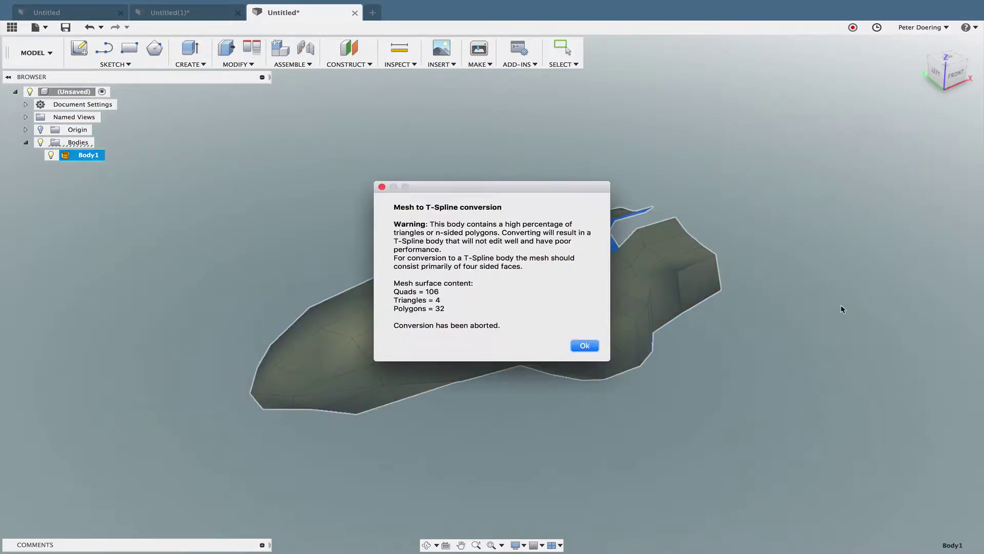
{"action": "left_click_drag", "start_coordinate": [555, 187], "coordinate": [874, 151]}
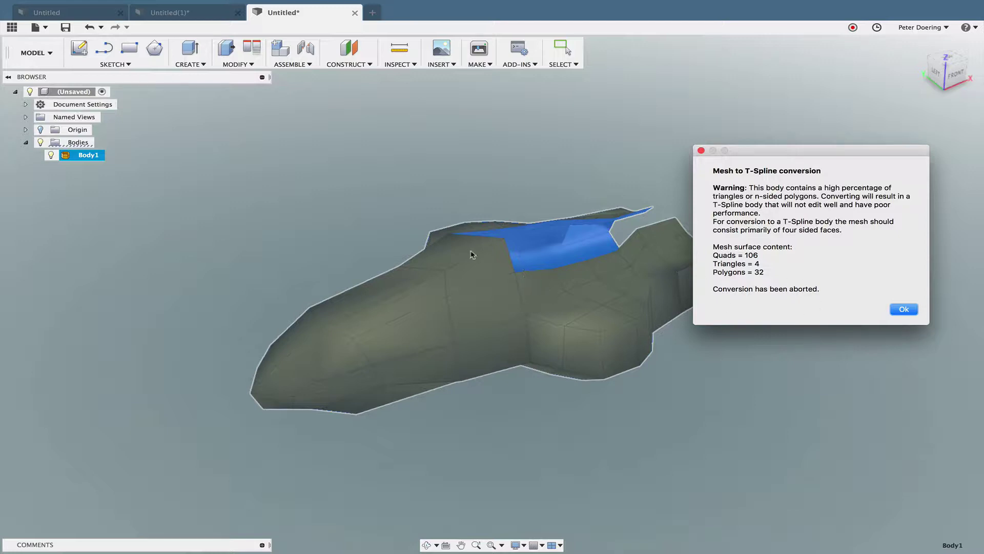
{"action": "left_click_drag", "start_coordinate": [805, 158], "coordinate": [802, 70]}
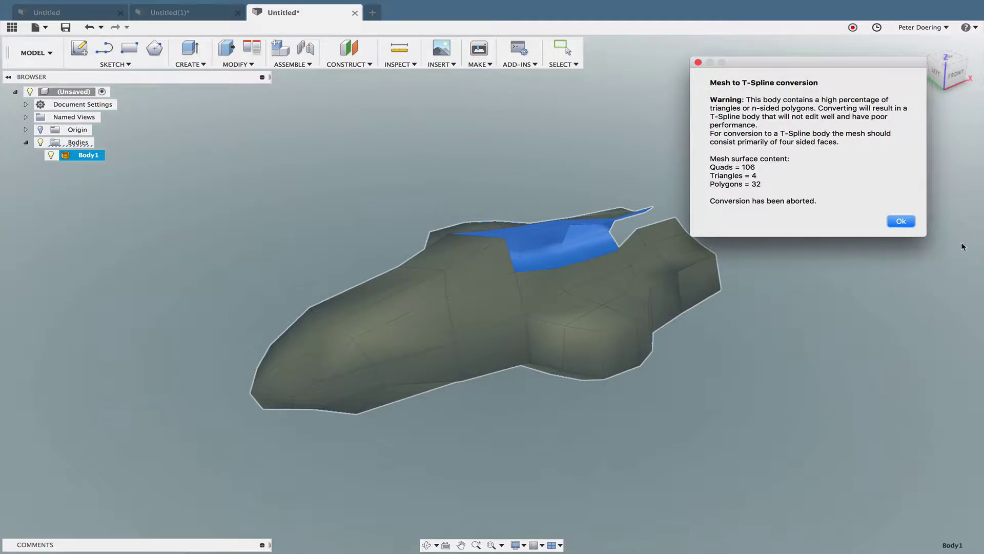
{"action": "left_click", "coordinate": [901, 221]}
{"action": "mouse_move", "coordinate": [807, 288]}
{"action": "middle_mouse_down", "text": "shift"}
{"action": "mouse_move", "coordinate": [743, 312]}
{"action": "mouse_move", "coordinate": [754, 279]}
{"action": "mouse_move", "coordinate": [745, 306]}
{"action": "mouse_move", "coordinate": [753, 347]}
{"action": "mouse_move", "coordinate": [807, 334]}
{"action": "mouse_move", "coordinate": [771, 312]}
{"action": "mouse_move", "coordinate": [783, 332]}
{"action": "mouse_move", "coordinate": [769, 308]}
{"action": "mouse_move", "coordinate": [820, 286]}
{"action": "mouse_move", "coordinate": [816, 298]}
{"action": "middle_mouse_up", "text": "shift"}
{"action": "left_click", "coordinate": [848, 532]}
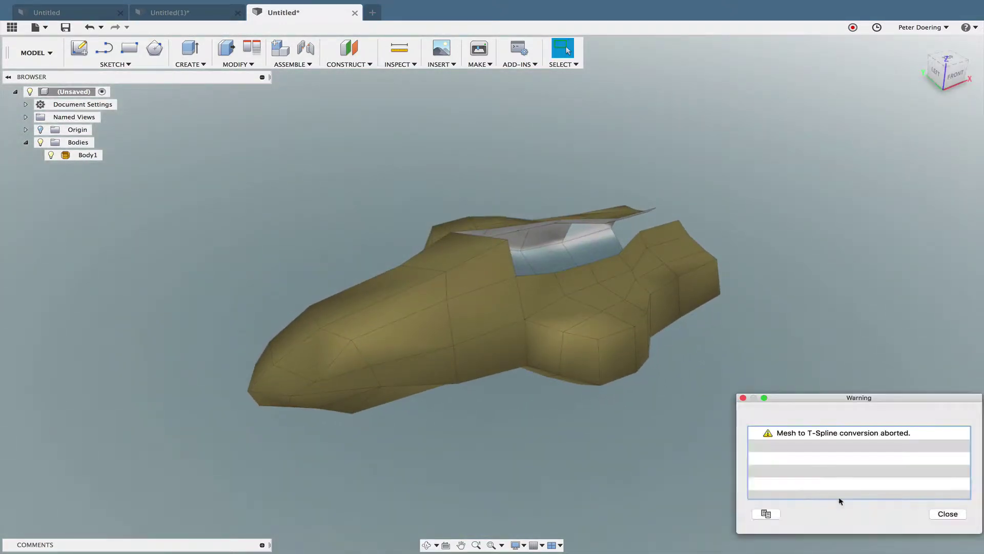
{"action": "left_click", "coordinate": [947, 514]}
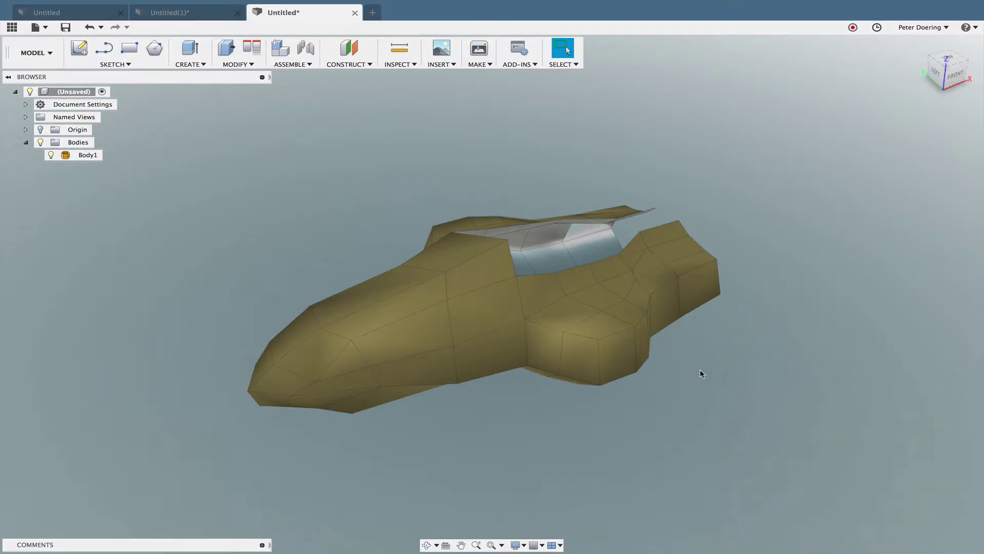
Begin closing the Untitled document, then cancel the close.
{"action": "middle_click_drag", "start_coordinate": [703, 373], "coordinate": [705, 354], "text": "shift"}
{"action": "left_click", "coordinate": [355, 13]}
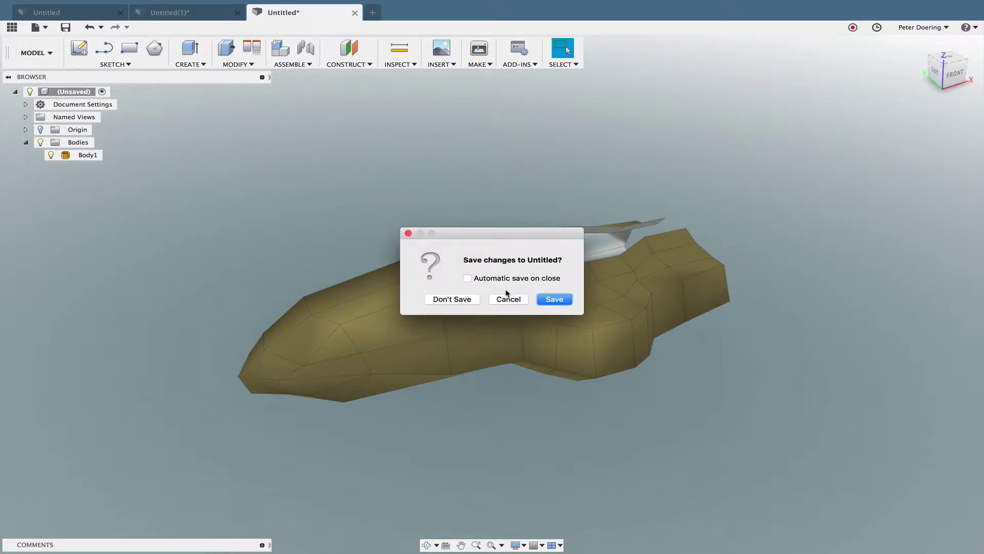
{"action": "left_click", "coordinate": [514, 301]}
Inspect the body from below, then close Untitled with Don't Save.
{"action": "middle_click_drag", "start_coordinate": [629, 374], "coordinate": [603, 360], "text": "shift"}
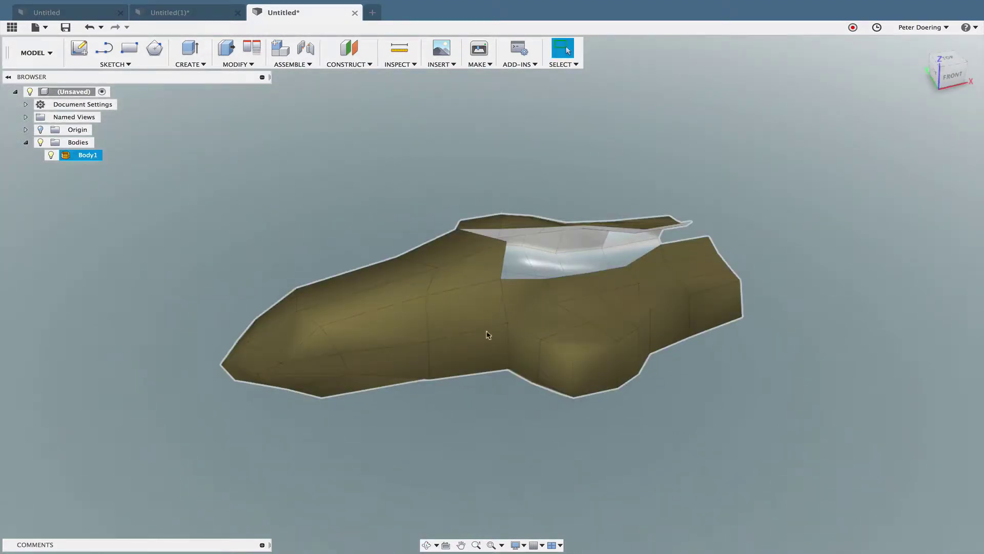
{"action": "mouse_move", "coordinate": [483, 386]}
{"action": "middle_mouse_down", "text": "shift"}
{"action": "mouse_move", "coordinate": [518, 358]}
{"action": "mouse_move", "coordinate": [496, 307]}
{"action": "mouse_move", "coordinate": [480, 423]}
{"action": "mouse_move", "coordinate": [481, 391]}
{"action": "mouse_move", "coordinate": [469, 397]}
{"action": "middle_mouse_up", "text": "shift"}
{"action": "key", "text": "Escape"}
{"action": "left_click", "coordinate": [330, 308]}
{"action": "scroll", "coordinate": [313, 303], "scroll_direction": "up", "scroll_amount": 2}
{"action": "key", "text": "Escape"}
{"action": "left_click", "coordinate": [355, 14]}
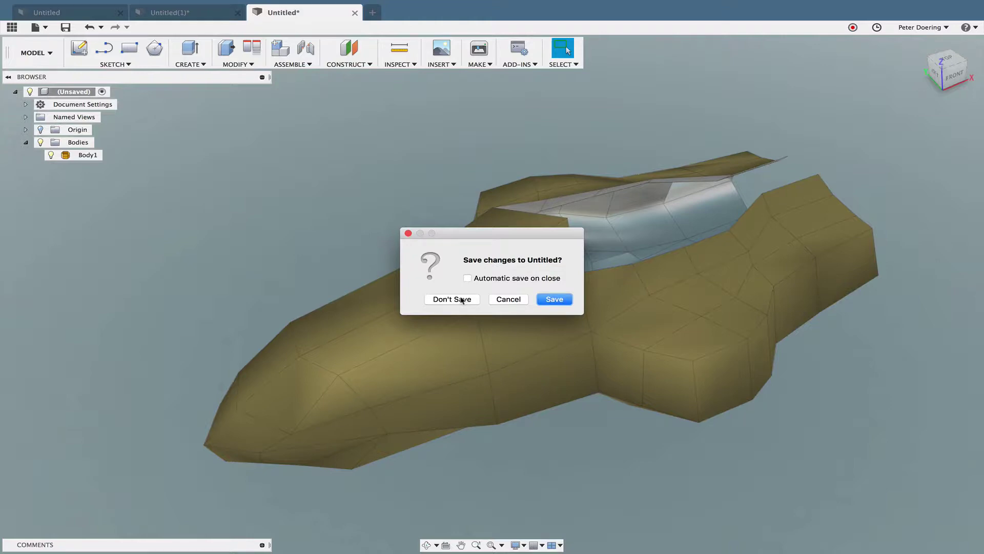
{"action": "left_click", "coordinate": [452, 299]}
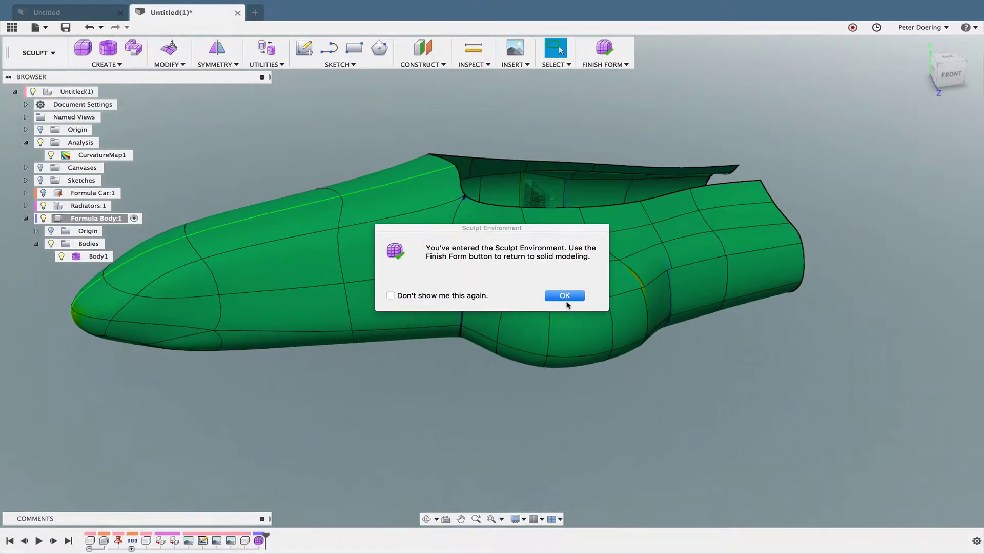
Dismiss the Sculpt notice, view the green car body from above, and open Display Mode.
{"action": "left_click", "coordinate": [564, 296]}
{"action": "middle_click_drag", "start_coordinate": [728, 401], "coordinate": [625, 379], "text": "shift"}
{"action": "mouse_move", "coordinate": [681, 400]}
{"action": "middle_mouse_down", "text": "shift"}
{"action": "mouse_move", "coordinate": [730, 407]}
{"action": "mouse_move", "coordinate": [736, 397]}
{"action": "mouse_move", "coordinate": [683, 391]}
{"action": "middle_mouse_up", "text": "shift"}
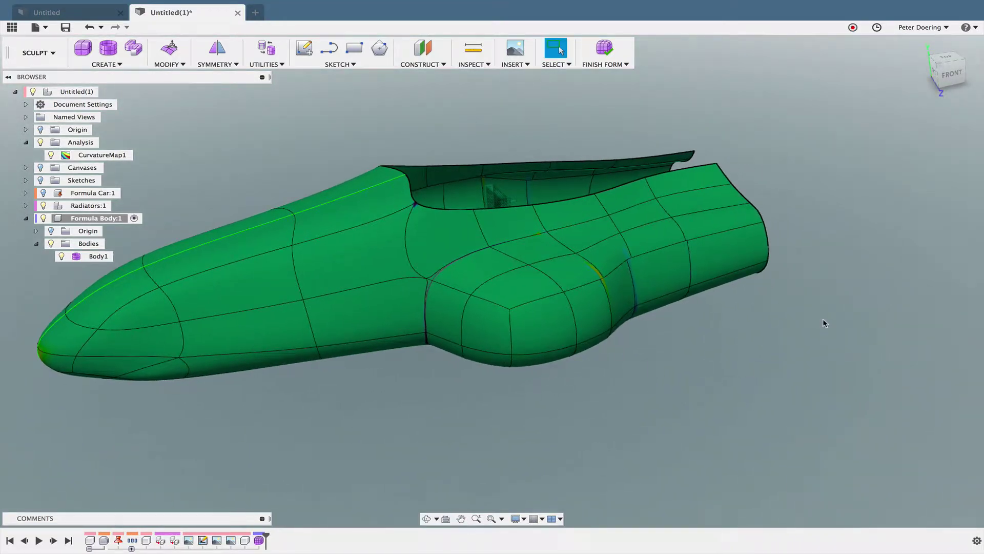
{"action": "middle_click_drag", "start_coordinate": [852, 323], "coordinate": [820, 287], "text": "shift"}
{"action": "right_click", "coordinate": [838, 240]}
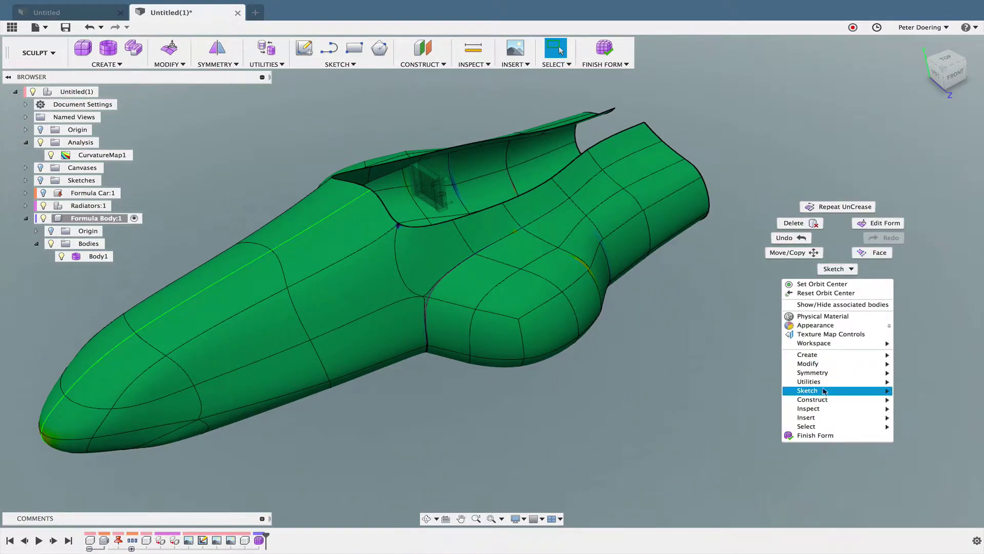
{"action": "mouse_move", "coordinate": [819, 426]}
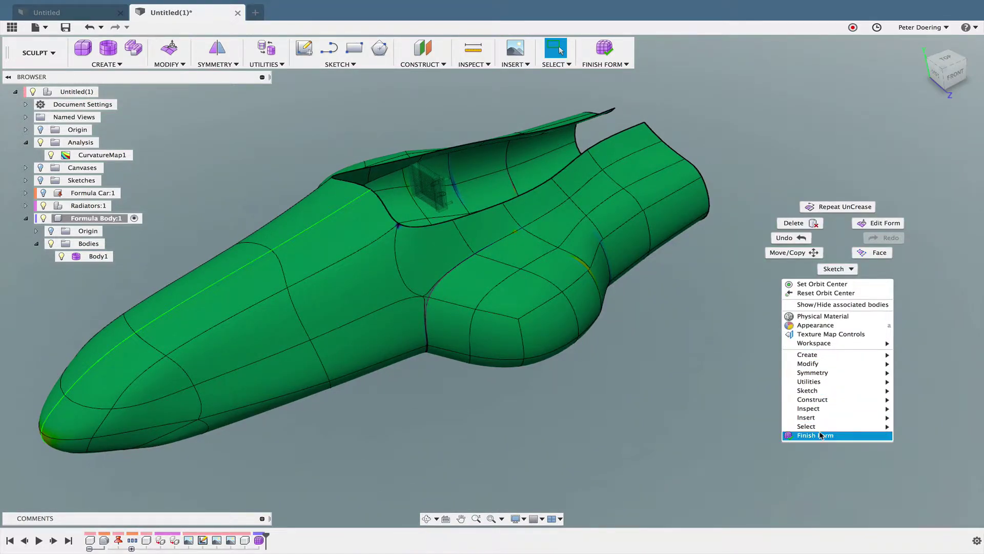
{"action": "left_click", "coordinate": [644, 336]}
{"action": "left_click", "coordinate": [261, 50]}
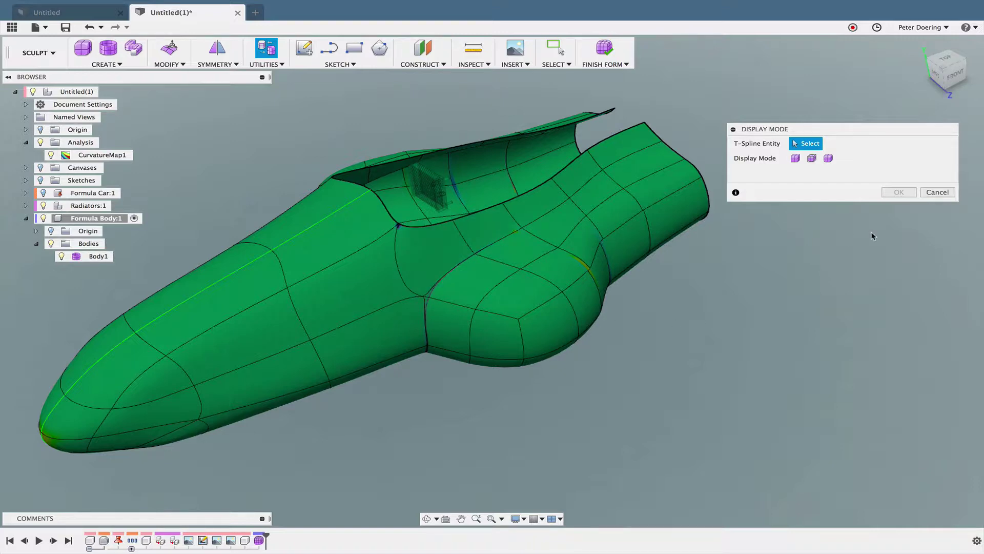
Switch the car body to Box display and view the cage from the front side.
{"action": "left_click", "coordinate": [795, 158]}
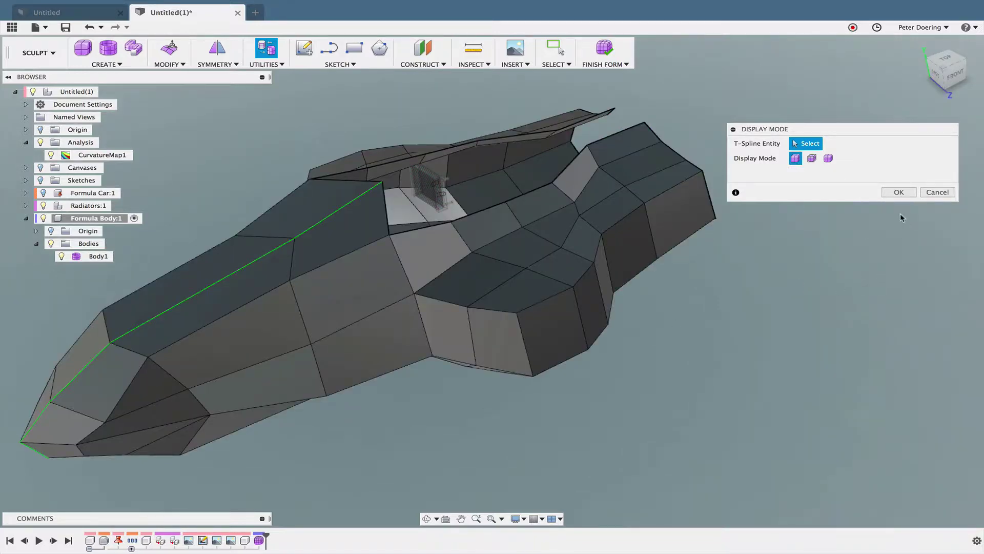
{"action": "left_click", "coordinate": [899, 193]}
{"action": "middle_click_drag", "start_coordinate": [863, 301], "coordinate": [801, 336], "text": "shift"}
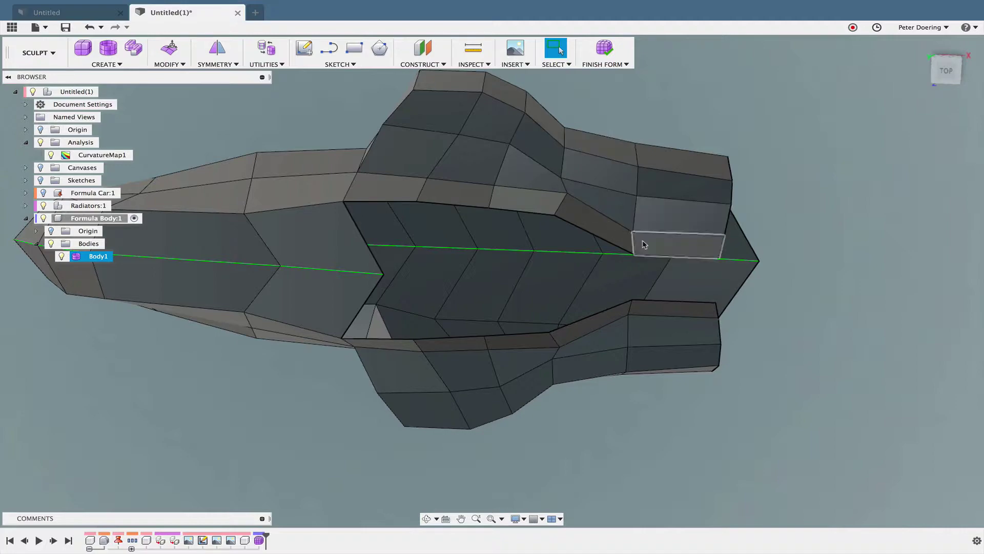
{"action": "middle_click_drag", "start_coordinate": [402, 220], "coordinate": [433, 230], "text": "shift"}
{"action": "middle_click_drag", "start_coordinate": [615, 288], "coordinate": [561, 275]}
Delete one side face of the box cage, then reopen Display Mode.
{"action": "scroll", "coordinate": [589, 303], "scroll_direction": "up", "scroll_amount": 10}
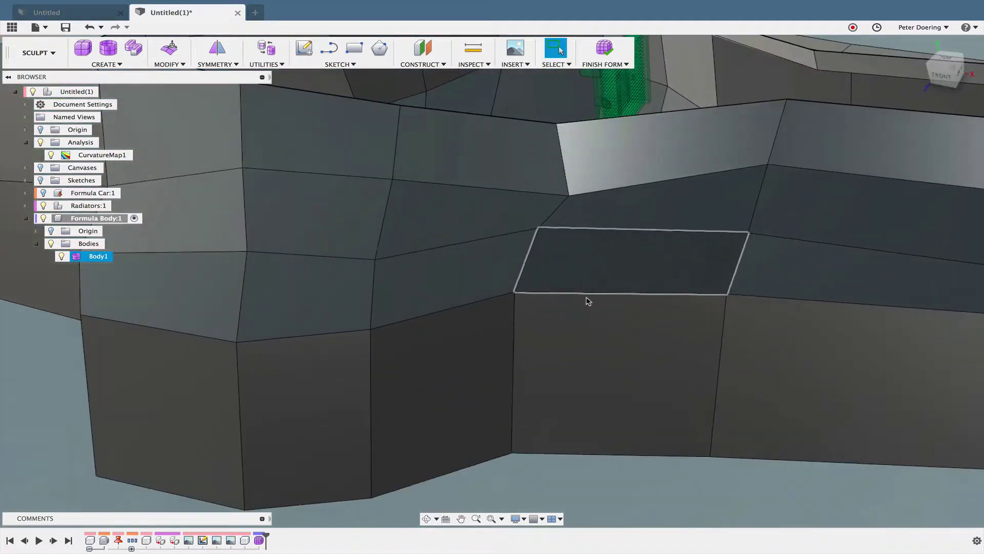
{"action": "left_click", "coordinate": [497, 281]}
{"action": "scroll", "coordinate": [629, 345], "scroll_direction": "down", "scroll_amount": 3}
{"action": "scroll", "coordinate": [629, 345], "scroll_direction": "down", "scroll_amount": 2}
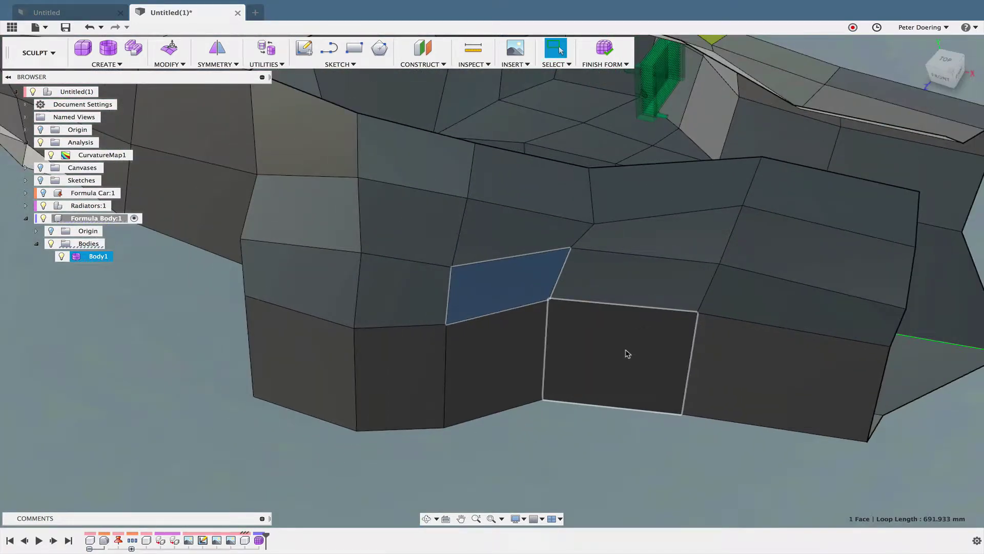
{"action": "key", "text": "Delete"}
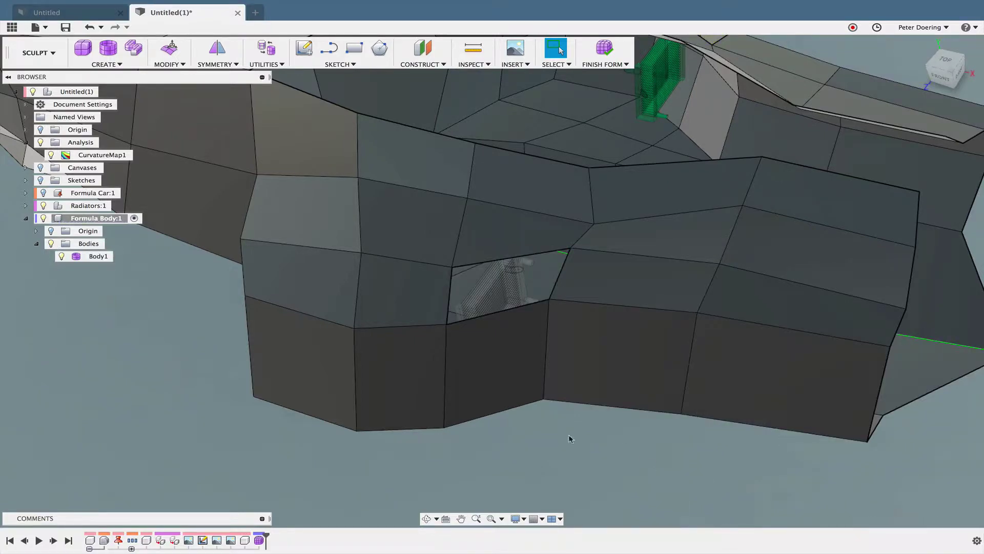
{"action": "middle_click_drag", "start_coordinate": [543, 434], "coordinate": [541, 456], "text": "shift"}
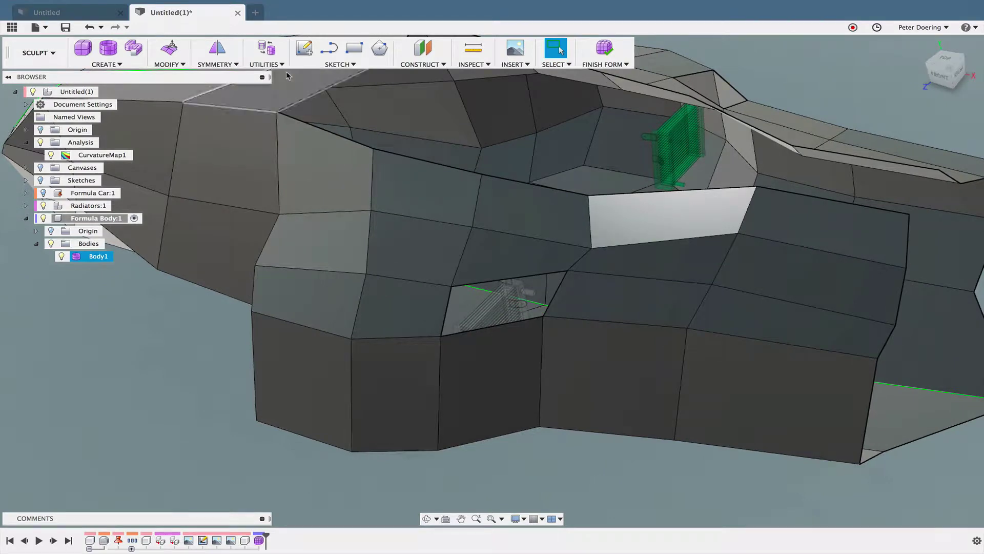
{"action": "left_click", "coordinate": [267, 48]}
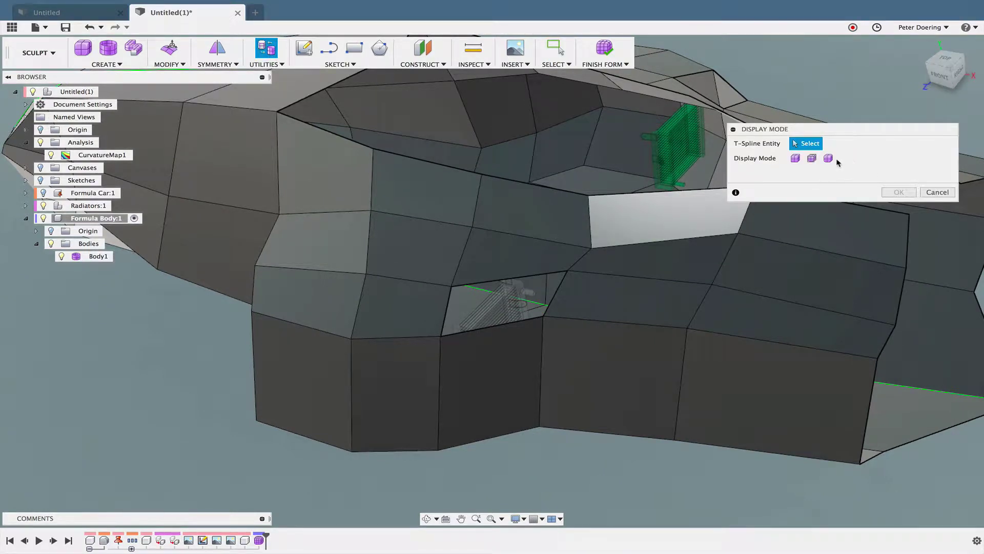
Return the body to Smooth display and bridge a new face across the side hole.
{"action": "left_click", "coordinate": [652, 414]}
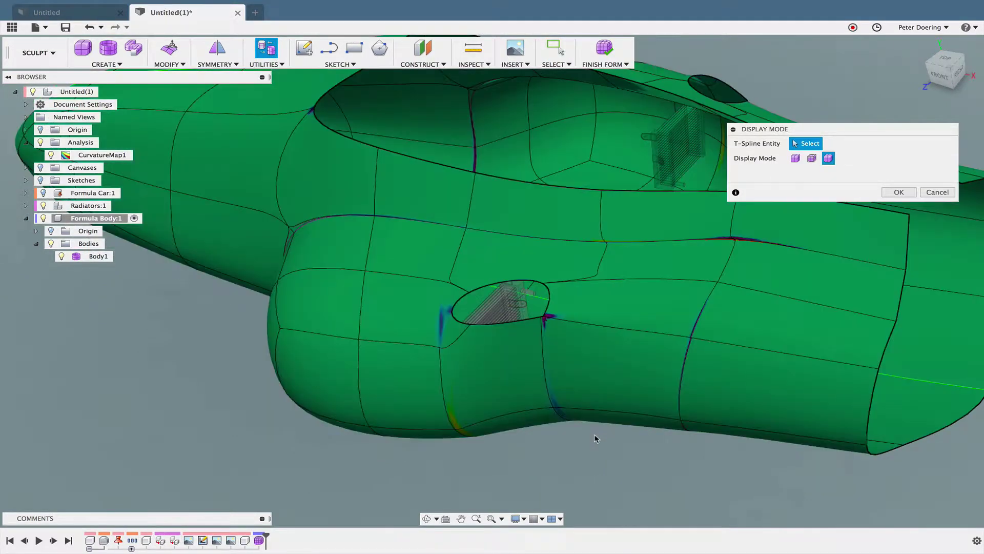
{"action": "left_click", "coordinate": [912, 193]}
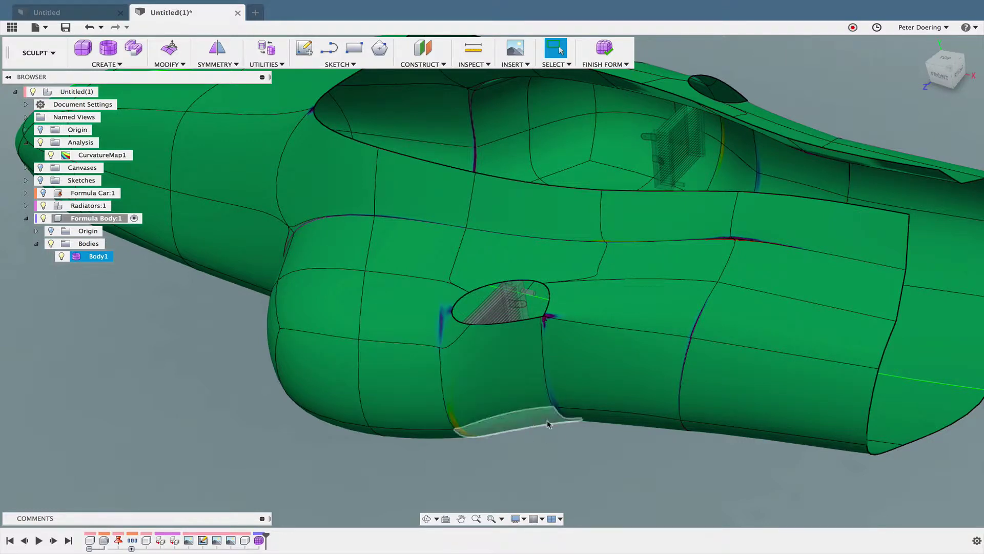
{"action": "right_click", "coordinate": [138, 401]}
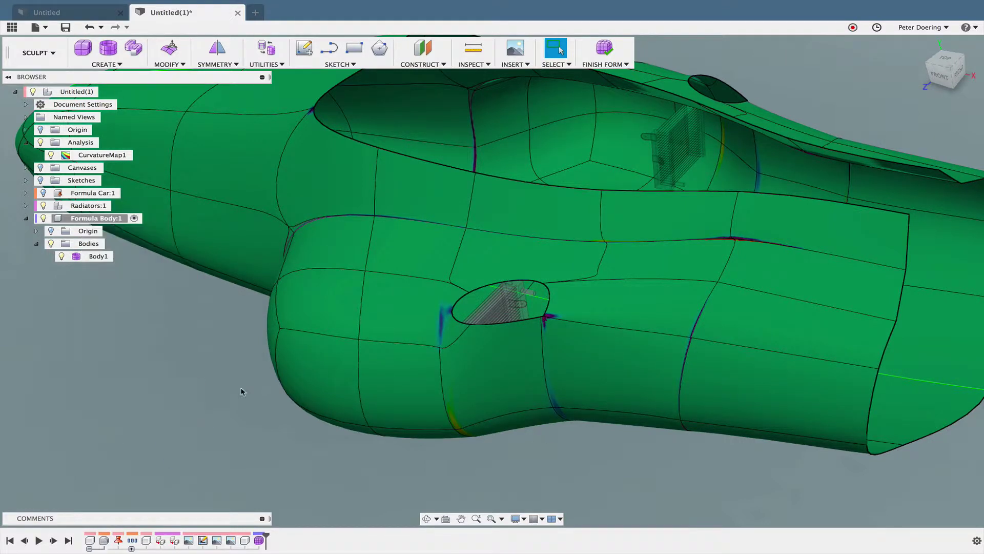
{"action": "left_click", "coordinate": [470, 324]}
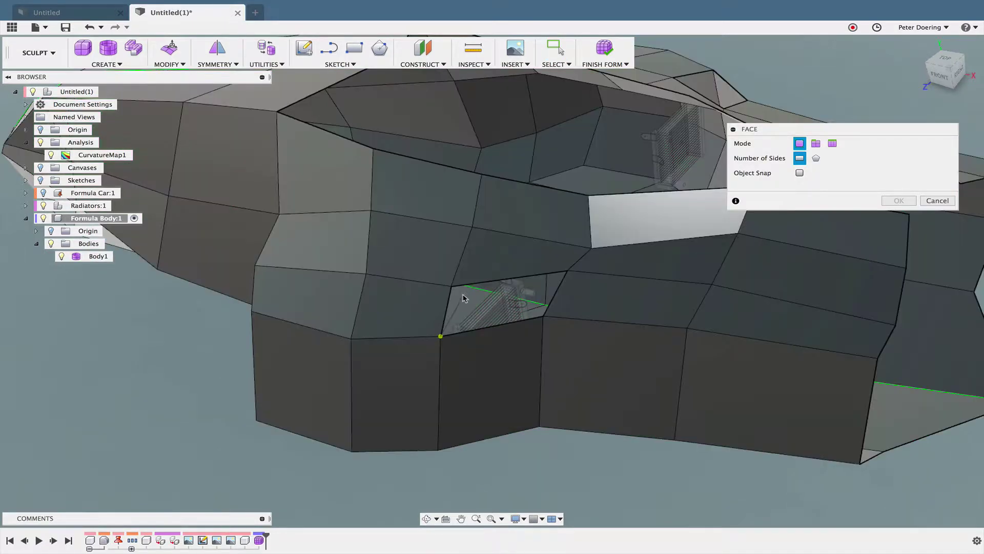
{"action": "left_click", "coordinate": [568, 270]}
{"action": "middle_click_drag", "start_coordinate": [542, 401], "coordinate": [512, 397], "text": "shift"}
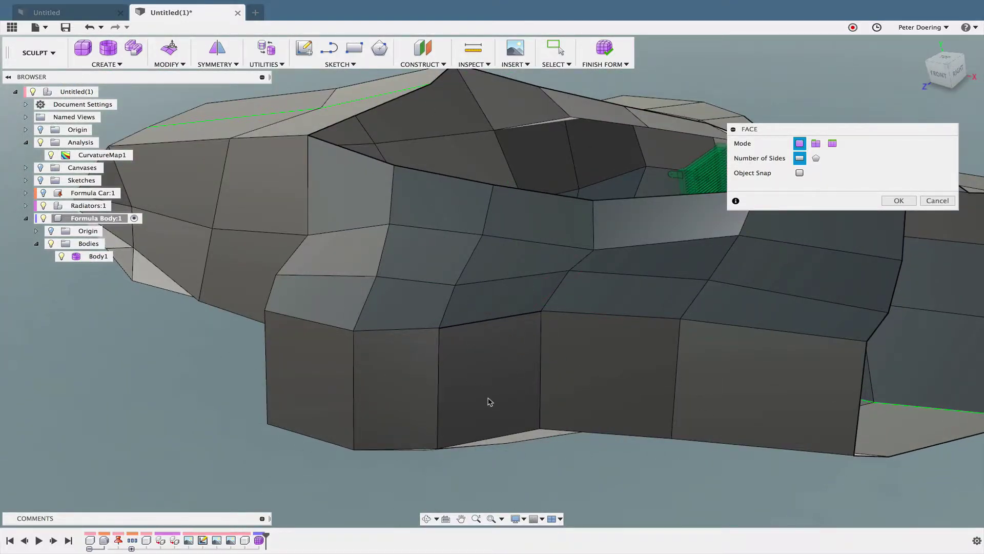
{"action": "mouse_move", "coordinate": [487, 405]}
{"action": "middle_mouse_down", "text": "shift"}
{"action": "mouse_move", "coordinate": [482, 369]}
{"action": "mouse_move", "coordinate": [502, 412]}
{"action": "middle_mouse_up", "text": "shift"}
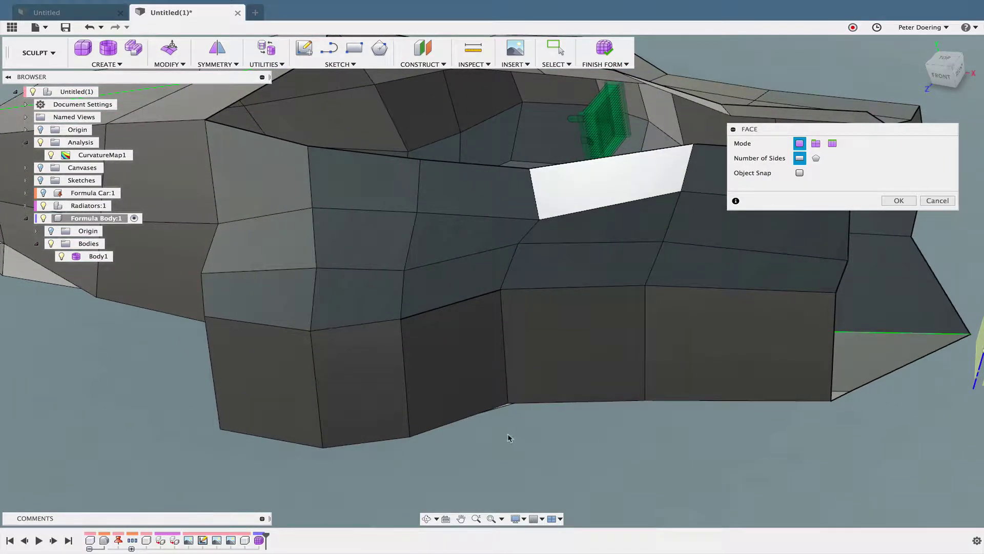
{"action": "key", "text": "Return"}
Delete a distorted side-pod face and its mirror, cancelling a brief Edit Form attempt.
{"action": "left_click", "coordinate": [462, 369]}
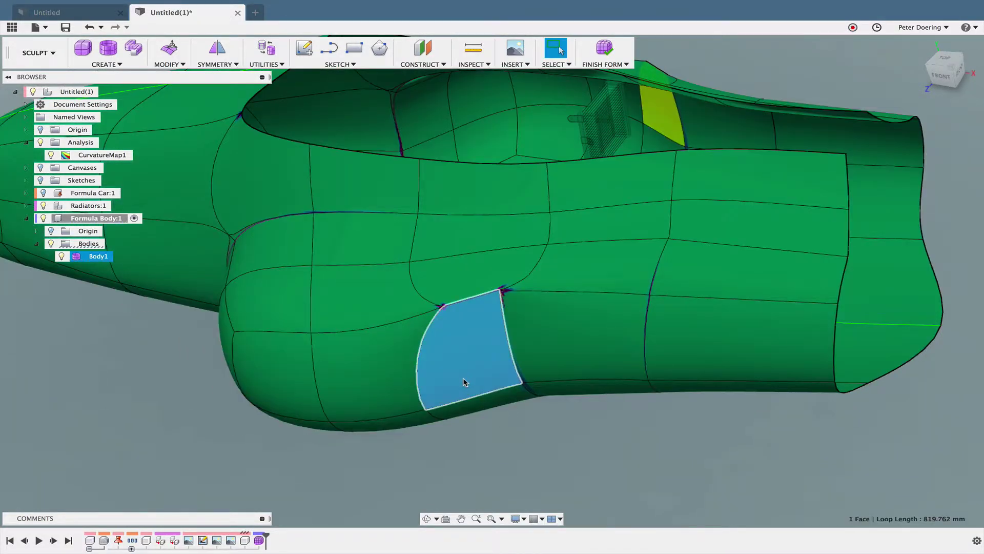
{"action": "key", "text": "Delete"}
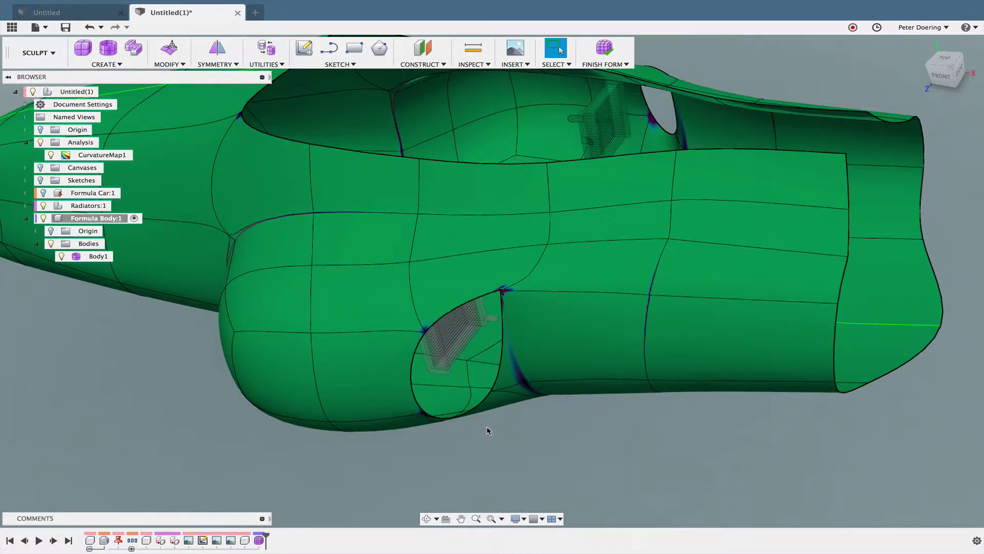
{"action": "right_click", "coordinate": [490, 432]}
{"action": "left_click", "coordinate": [536, 413]}
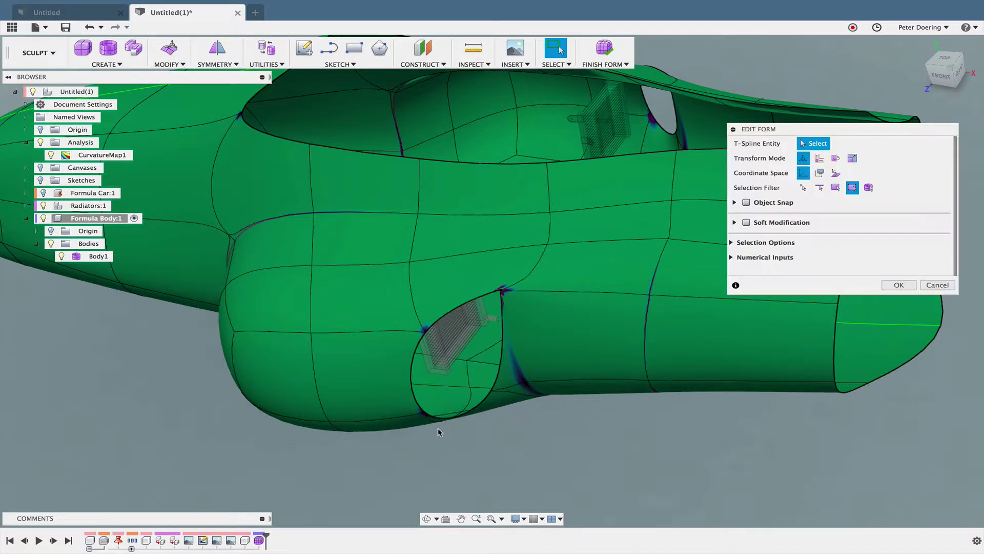
{"action": "left_click", "coordinate": [425, 413]}
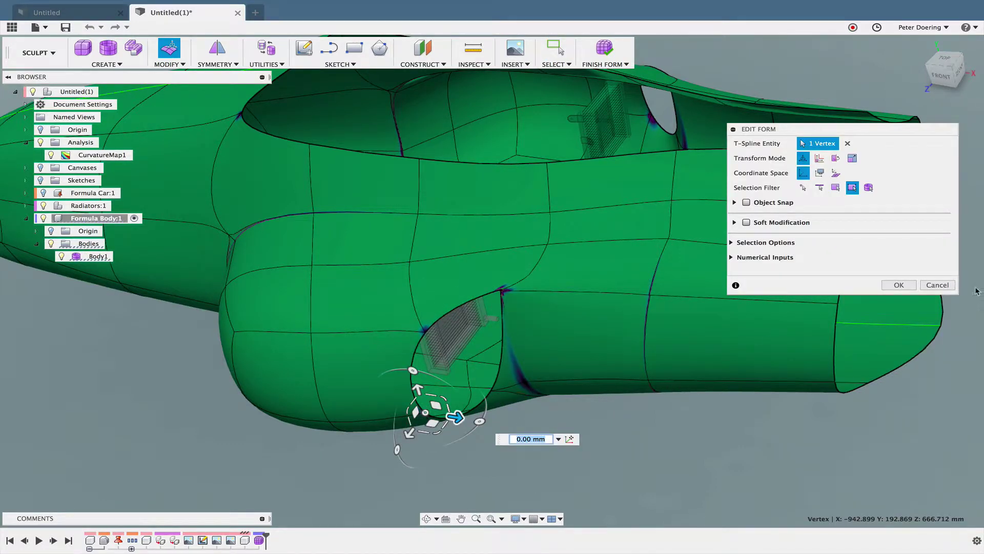
{"action": "left_click", "coordinate": [936, 285]}
Build a new face in box display, then finish back in smooth display.
{"action": "right_click", "coordinate": [567, 484]}
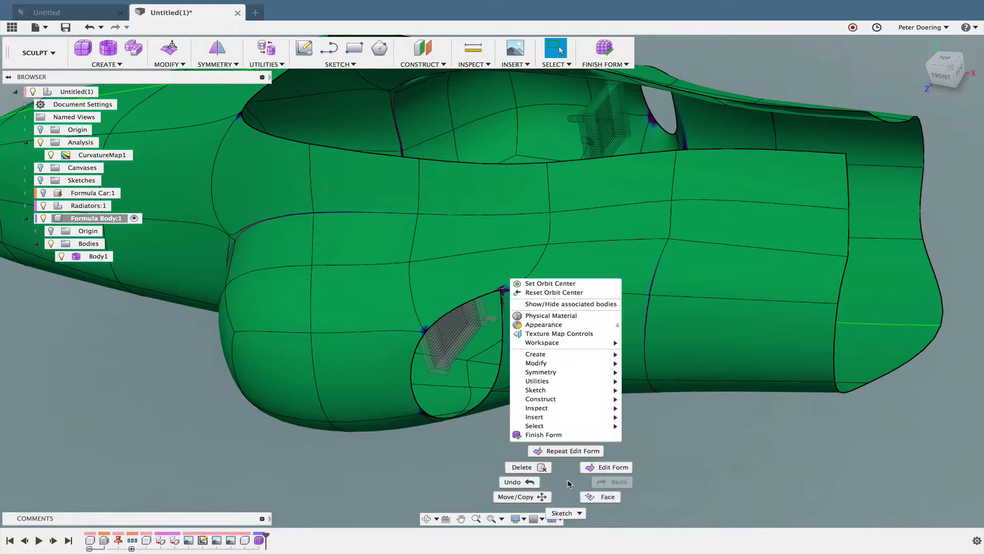
{"action": "left_click", "coordinate": [598, 497]}
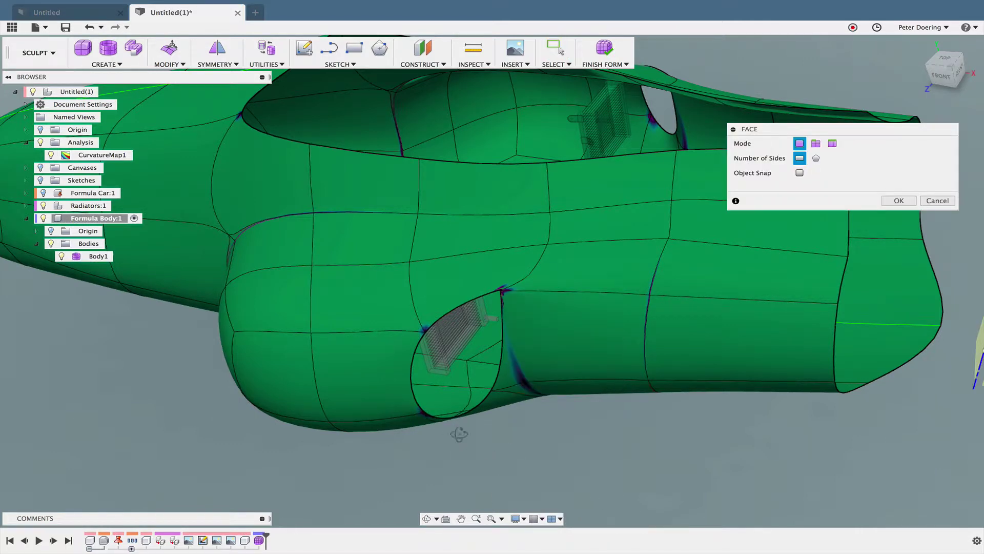
{"action": "middle_click_drag", "start_coordinate": [459, 434], "coordinate": [429, 413], "text": "shift"}
{"action": "key", "text": "alt+1"}
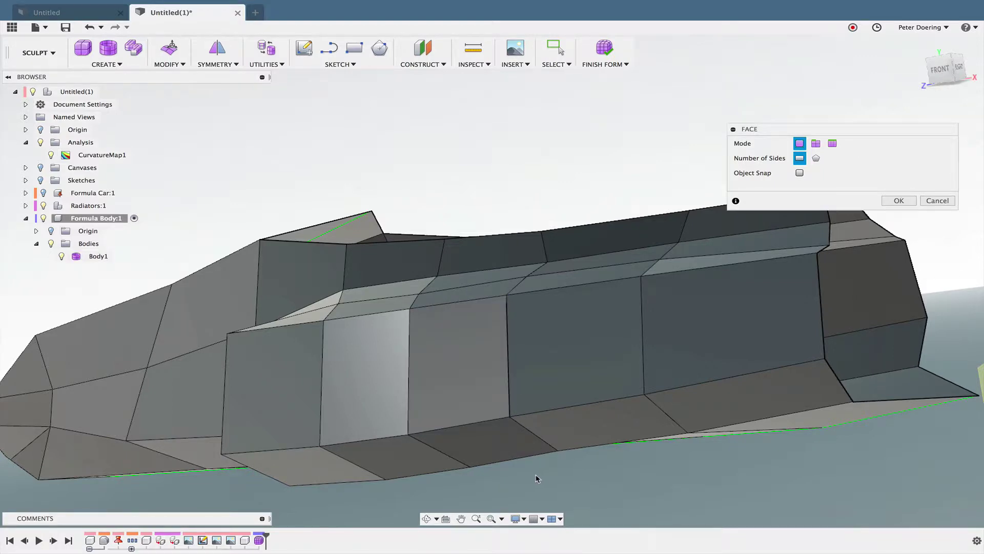
{"action": "middle_click_drag", "start_coordinate": [543, 479], "coordinate": [541, 395], "text": "shift"}
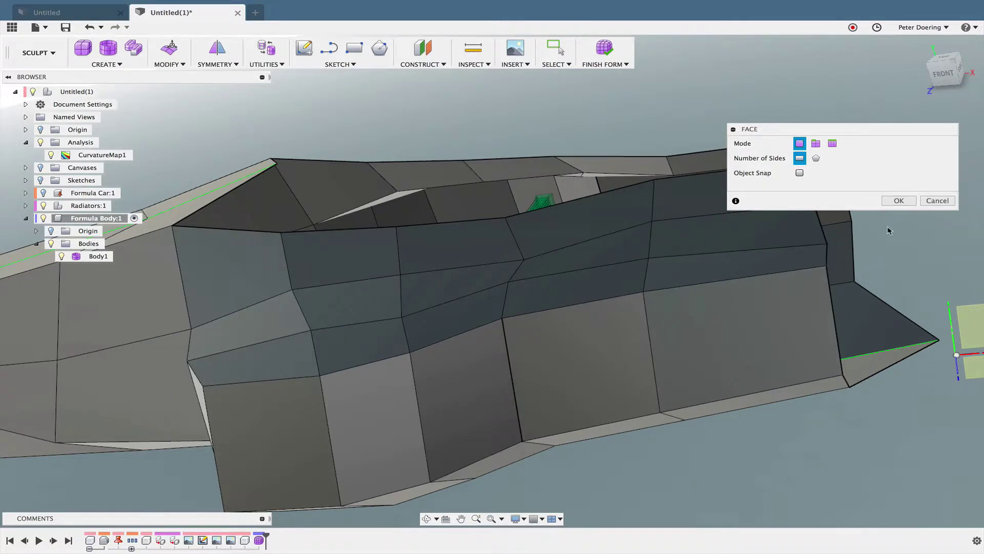
{"action": "left_click", "coordinate": [883, 203]}
Delete two side-panel faces and fill the opening with a new four-sided face.
{"action": "left_click", "coordinate": [587, 363]}
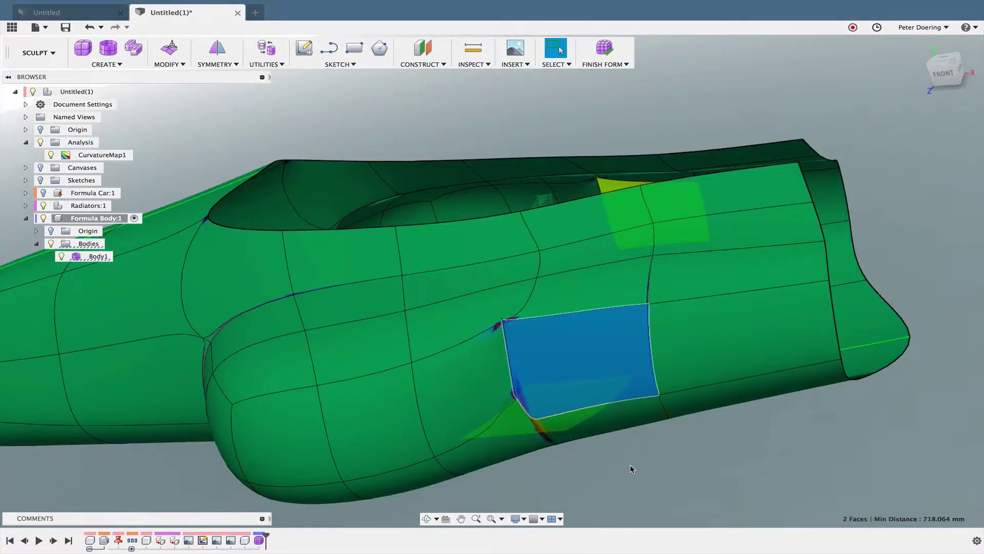
{"action": "key", "text": "Delete"}
{"action": "middle_click_drag", "start_coordinate": [563, 480], "coordinate": [609, 449], "text": "shift"}
{"action": "right_click", "coordinate": [609, 451]}
{"action": "left_click", "coordinate": [647, 466]}
{"action": "key", "text": "ctrl+1"}
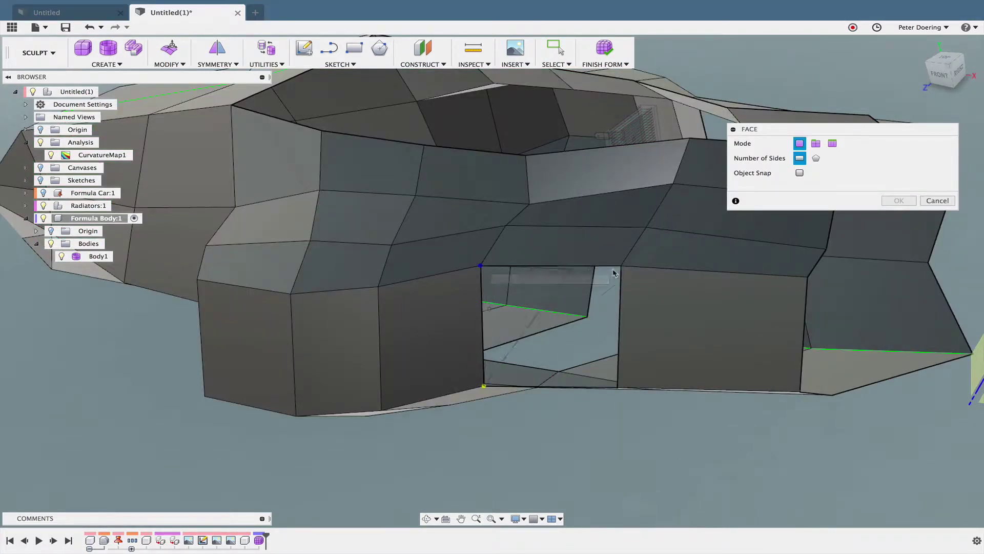
{"action": "left_click", "coordinate": [621, 268]}
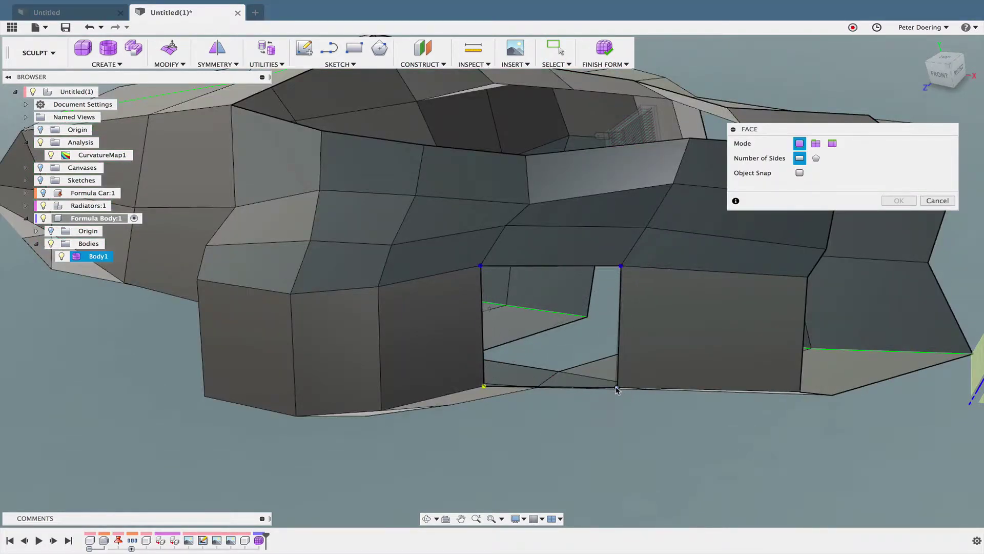
{"action": "left_click", "coordinate": [609, 434]}
{"action": "middle_click_drag", "start_coordinate": [605, 436], "coordinate": [599, 461], "text": "shift"}
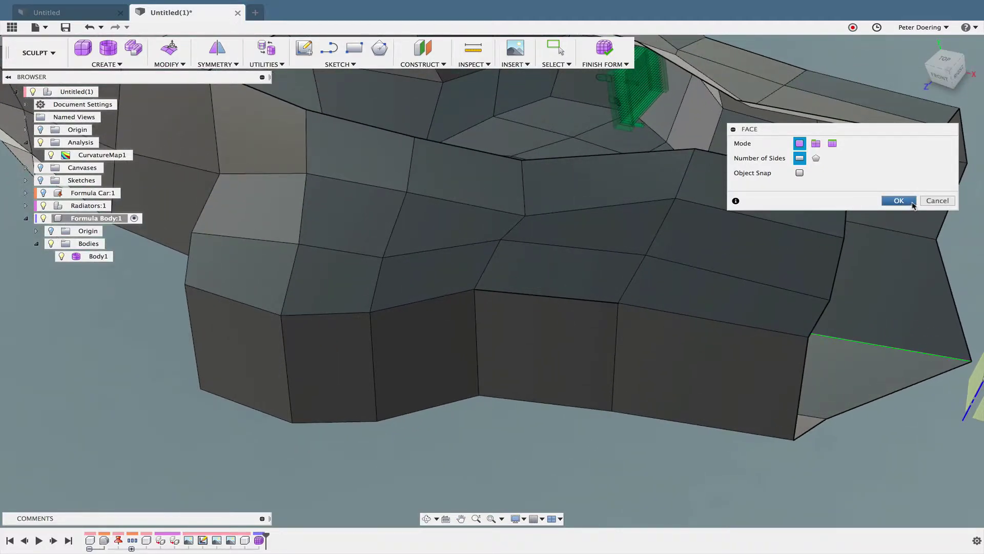
{"action": "key", "text": "Return"}
Replace the face above the side crease with a new four-cornered quad.
{"action": "left_click", "coordinate": [587, 280]}
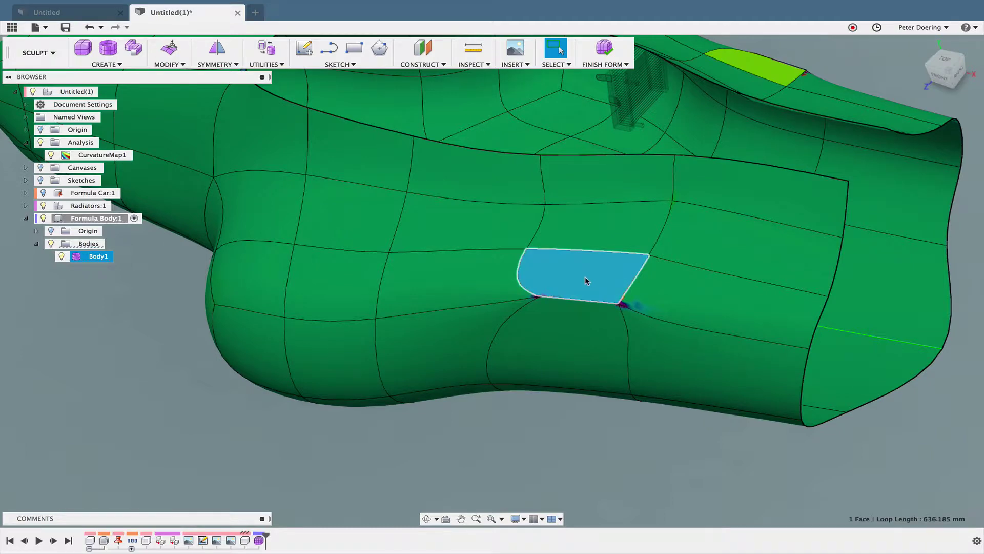
{"action": "key", "text": "Delete"}
{"action": "right_click", "coordinate": [558, 469]}
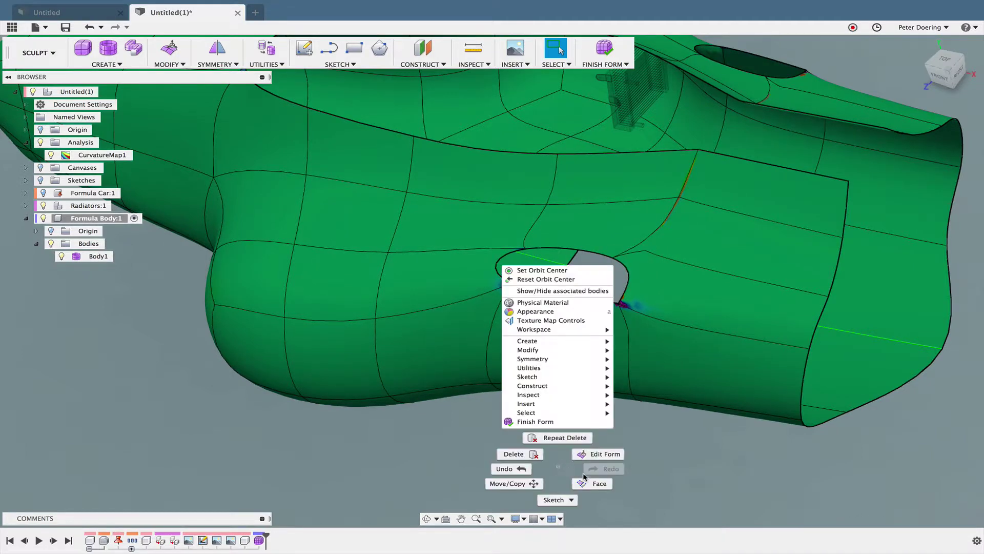
{"action": "left_click", "coordinate": [590, 483]}
{"action": "left_click", "coordinate": [511, 284]}
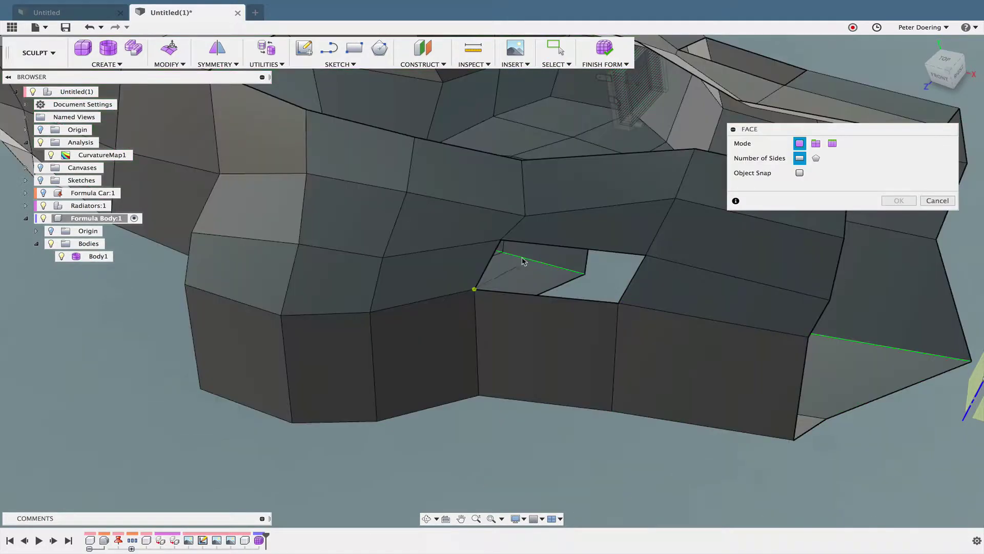
{"action": "left_click", "coordinate": [501, 240]}
{"action": "left_click", "coordinate": [646, 254]}
{"action": "left_click", "coordinate": [618, 302]}
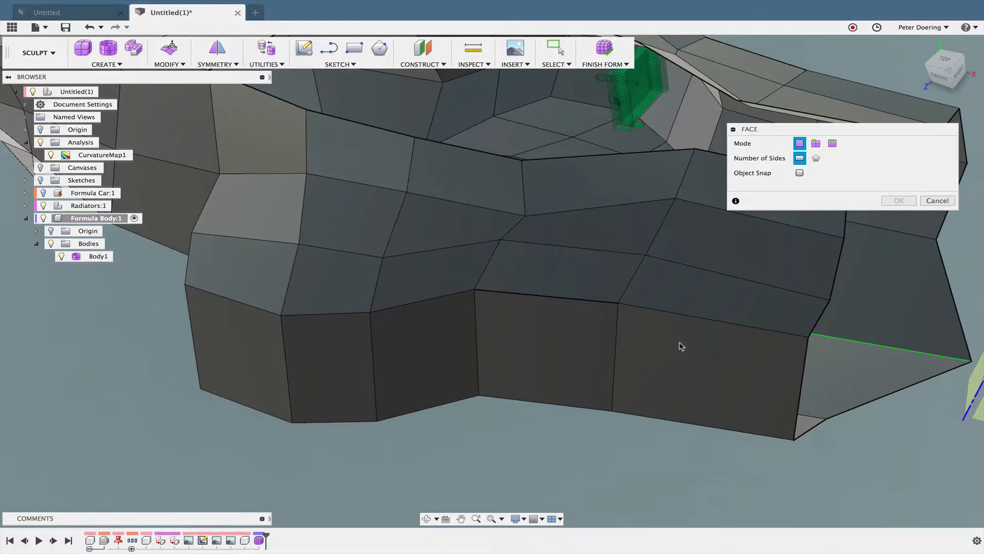
{"action": "key", "text": "Return"}
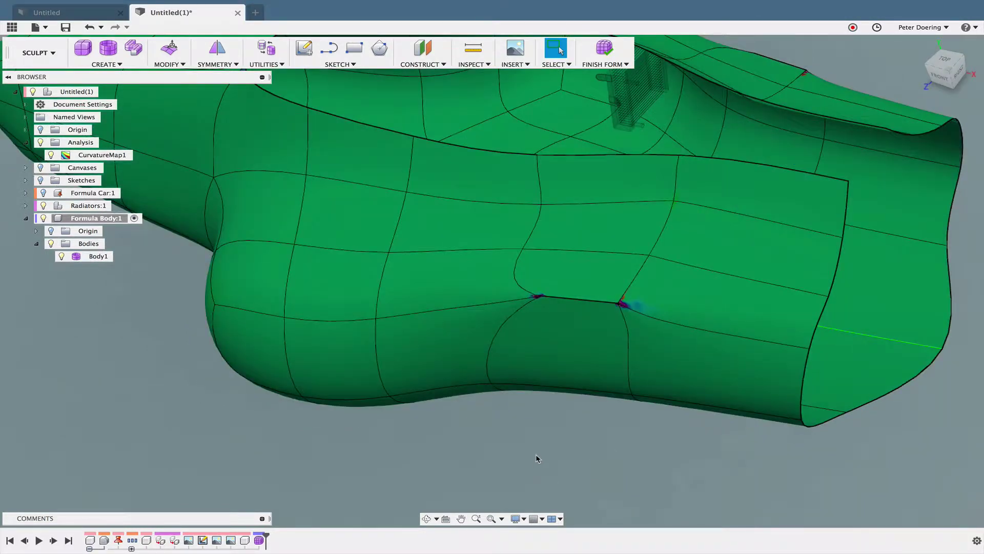
Delete the faces above and below the crease, cancelling an Edit Form attempt.
{"action": "left_click", "coordinate": [591, 363]}
{"action": "left_click", "coordinate": [582, 285], "text": "shift"}
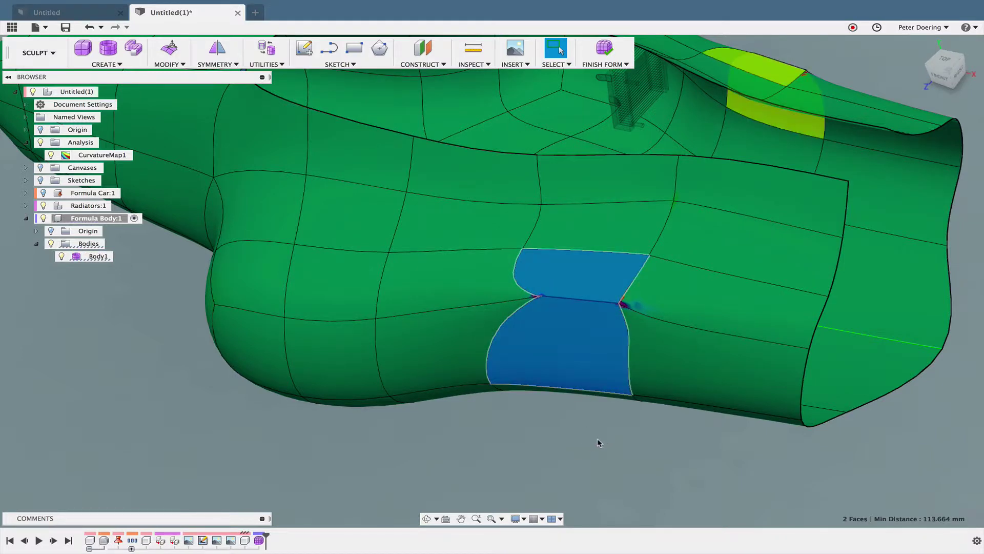
{"action": "key", "text": "Delete"}
{"action": "right_click", "coordinate": [547, 469]}
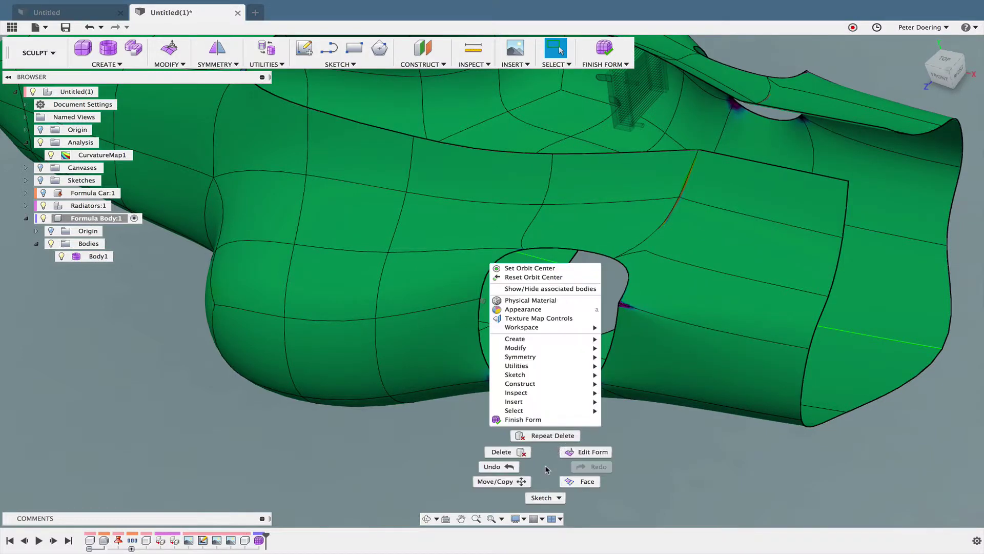
{"action": "left_click", "coordinate": [588, 452]}
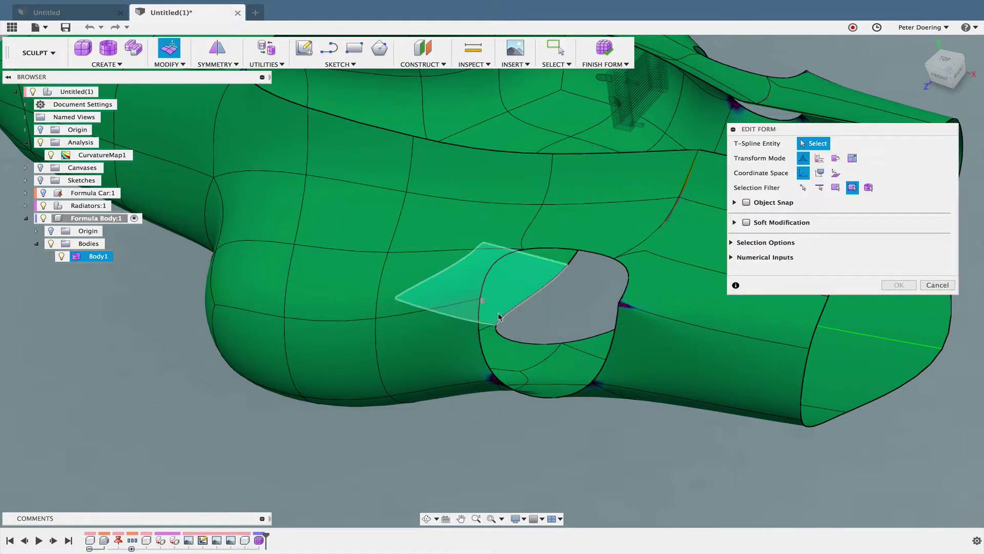
{"action": "left_click", "coordinate": [932, 288]}
Fill that opening with two new quad faces and return to smooth display.
{"action": "right_click", "coordinate": [599, 473]}
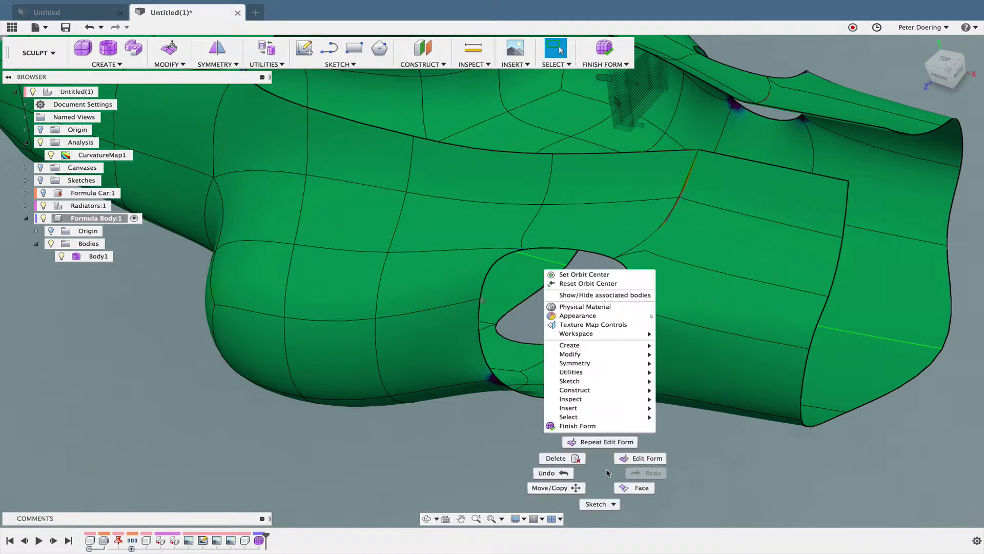
{"action": "left_click", "coordinate": [635, 487]}
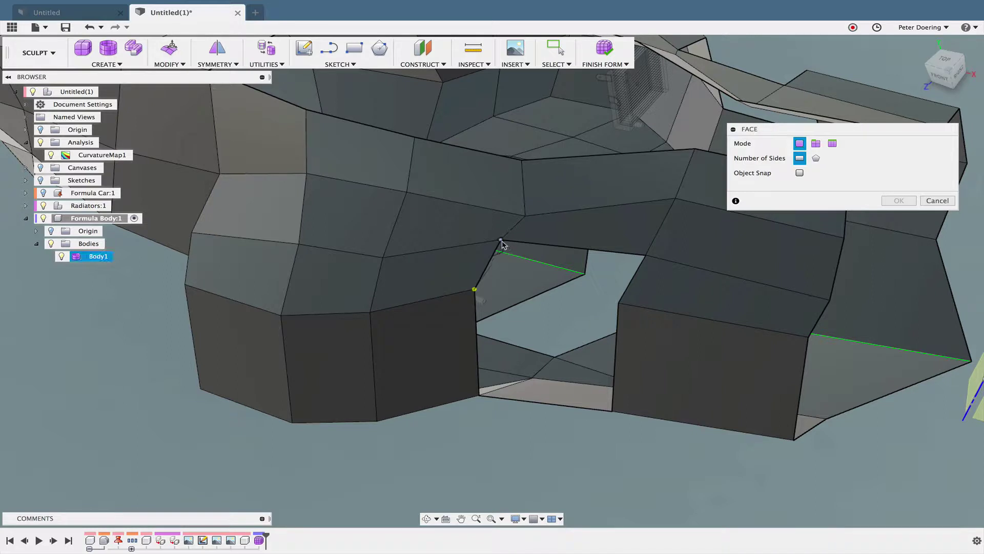
{"action": "left_click", "coordinate": [501, 240]}
{"action": "left_click", "coordinate": [619, 303]}
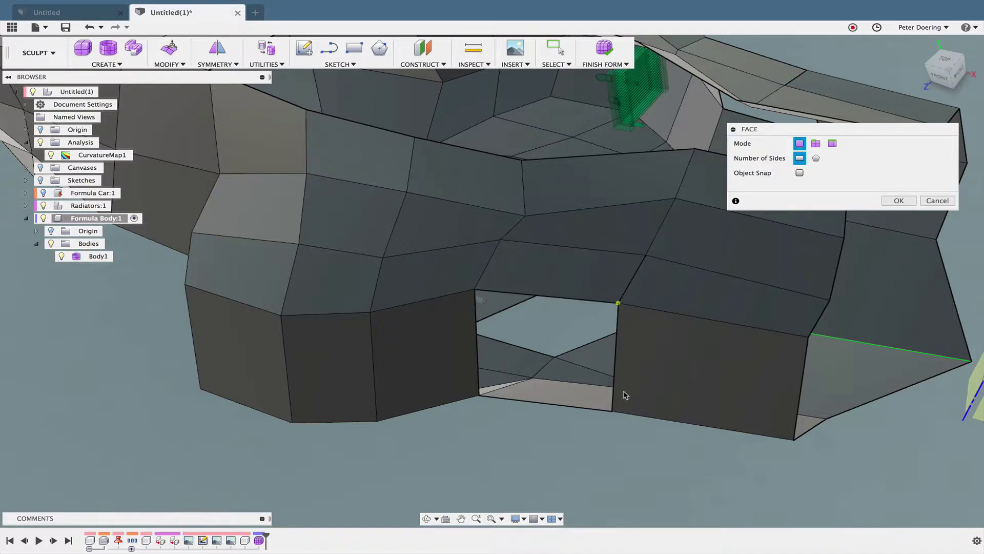
{"action": "left_click", "coordinate": [479, 395]}
{"action": "left_click", "coordinate": [475, 290]}
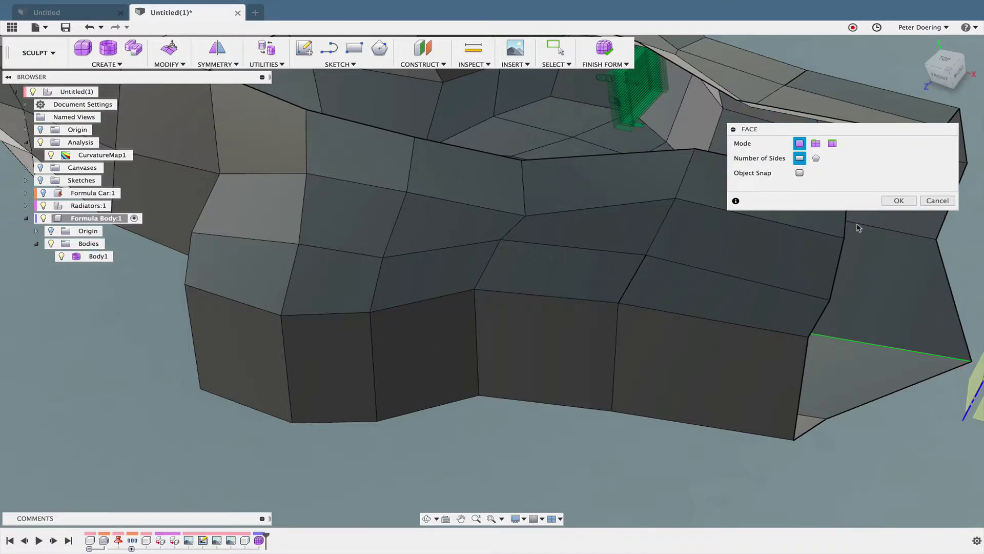
{"action": "middle_click_drag", "start_coordinate": [702, 304], "coordinate": [583, 283], "text": "shift"}
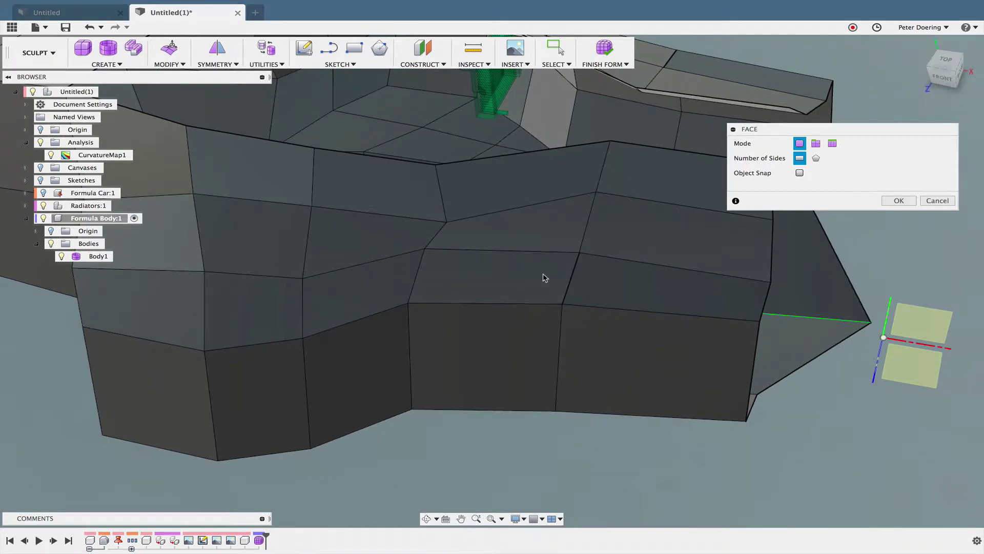
{"action": "key", "text": "Return"}
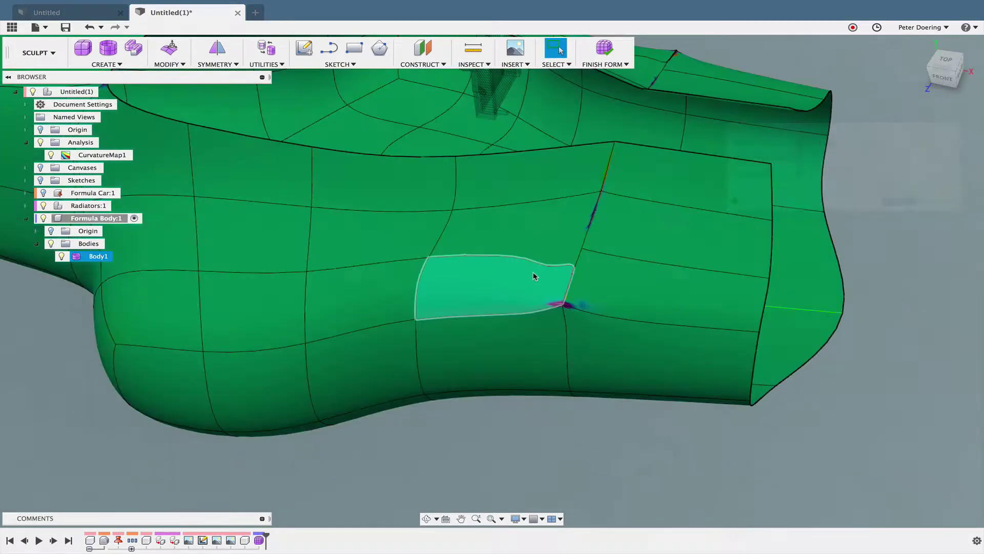
Delete the faces either side of the crease and rebuild the hole with two quads.
{"action": "left_click", "coordinate": [530, 291]}
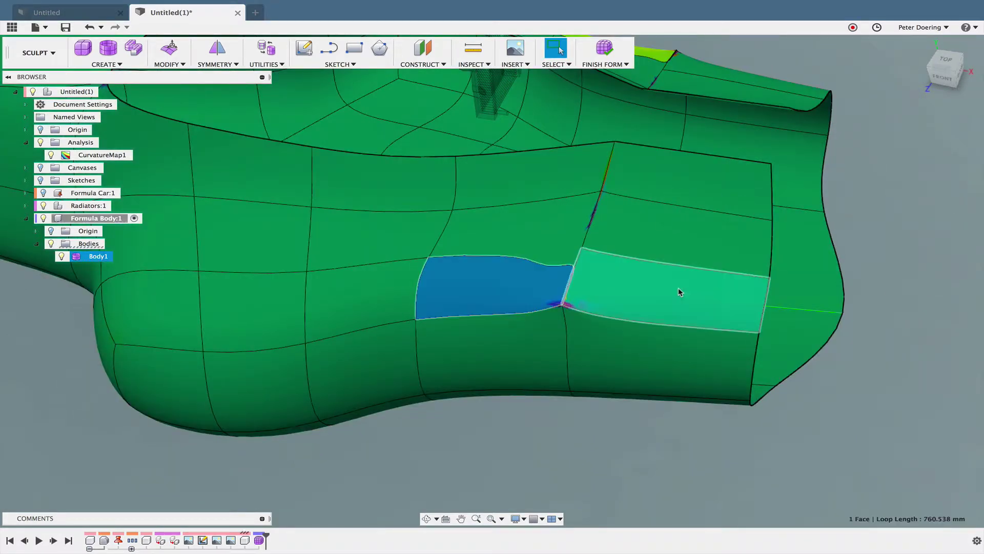
{"action": "left_click", "coordinate": [666, 295]}
{"action": "key", "text": "Delete"}
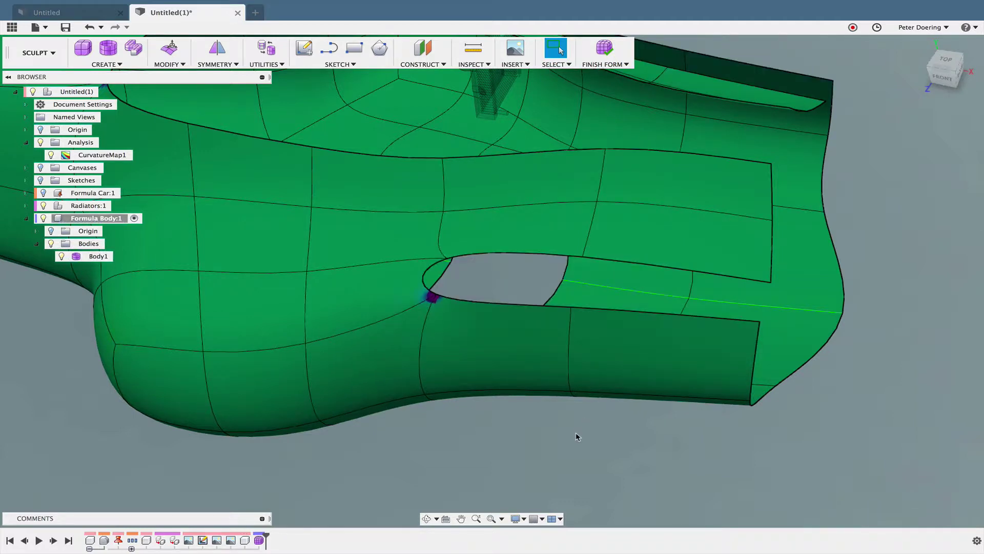
{"action": "right_click", "coordinate": [565, 447]}
{"action": "left_click", "coordinate": [599, 463]}
{"action": "left_click", "coordinate": [571, 306]}
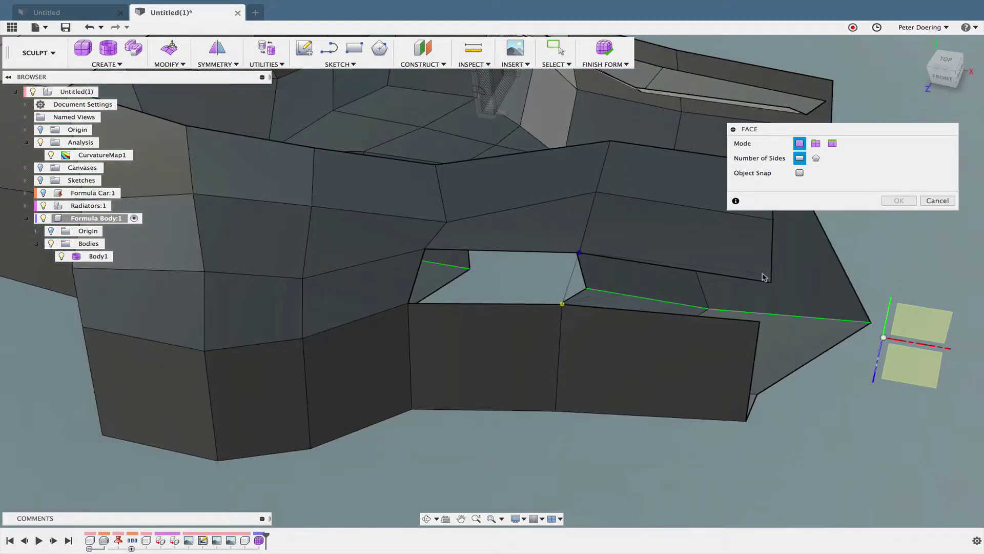
{"action": "left_click", "coordinate": [759, 322]}
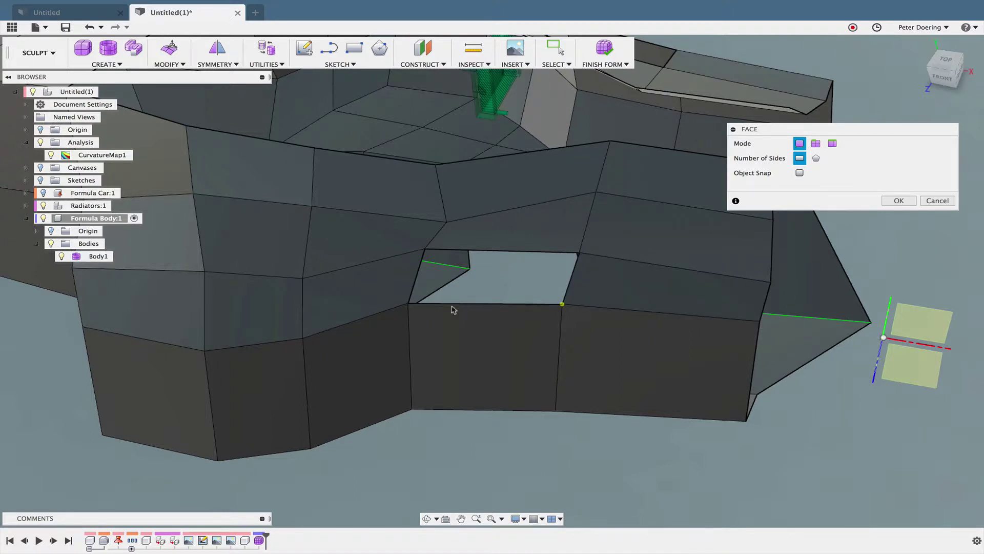
{"action": "left_click", "coordinate": [578, 253]}
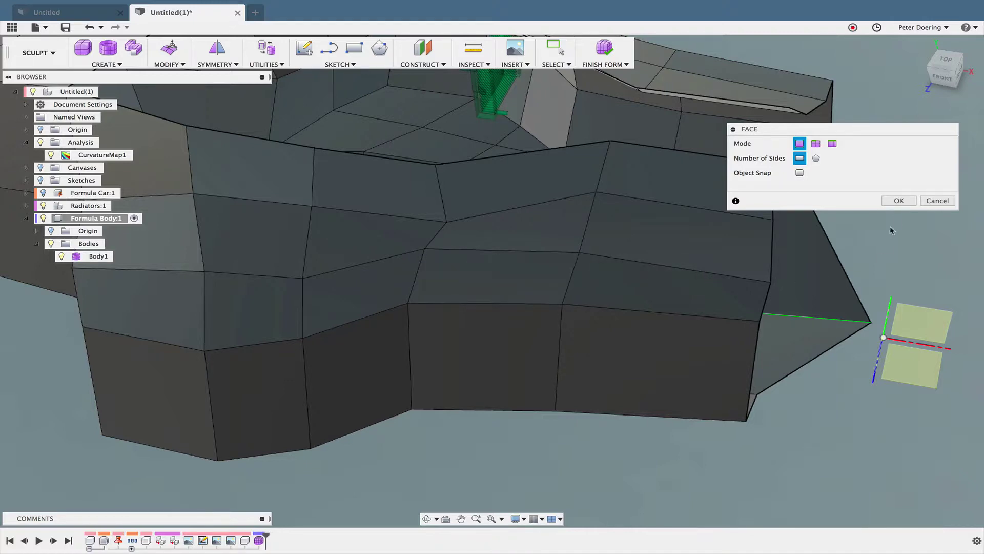
{"action": "left_click", "coordinate": [903, 203]}
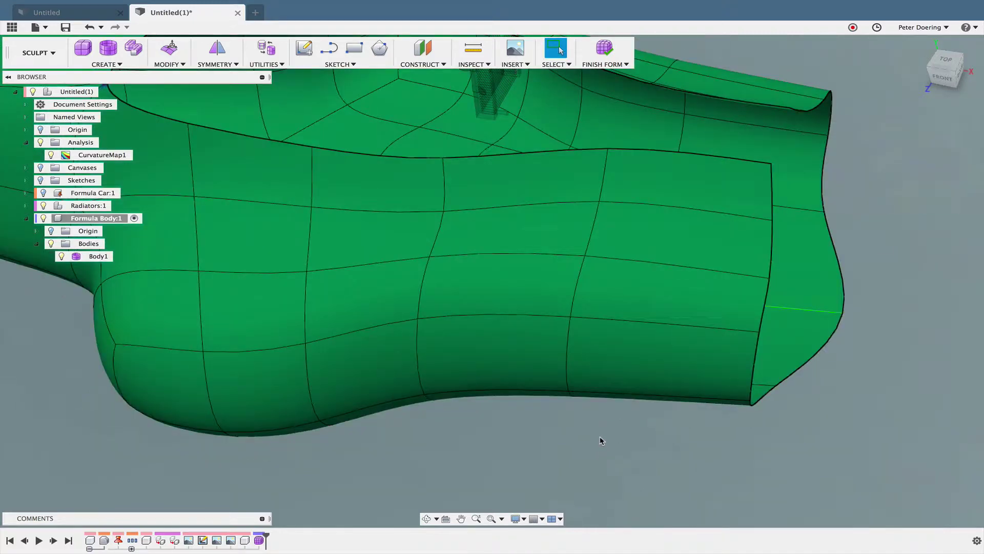
Fill the underside hole with a new face, then view the car from a raised three-quarter angle.
{"action": "middle_click_drag", "start_coordinate": [601, 440], "coordinate": [731, 336], "text": "shift"}
{"action": "scroll", "coordinate": [657, 394], "scroll_direction": "down", "scroll_amount": 5}
{"action": "middle_click_drag", "start_coordinate": [703, 401], "coordinate": [588, 348], "text": "shift"}
{"action": "mouse_move", "coordinate": [615, 318]}
{"action": "middle_mouse_down", "text": "shift"}
{"action": "mouse_move", "coordinate": [593, 325]}
{"action": "mouse_move", "coordinate": [626, 323]}
{"action": "mouse_move", "coordinate": [617, 303]}
{"action": "mouse_move", "coordinate": [604, 309]}
{"action": "mouse_move", "coordinate": [782, 308]}
{"action": "mouse_move", "coordinate": [784, 286]}
{"action": "mouse_move", "coordinate": [771, 294]}
{"action": "mouse_move", "coordinate": [787, 248]}
{"action": "middle_mouse_up", "text": "shift"}
{"action": "right_click", "coordinate": [786, 242]}
{"action": "left_click", "coordinate": [822, 258]}
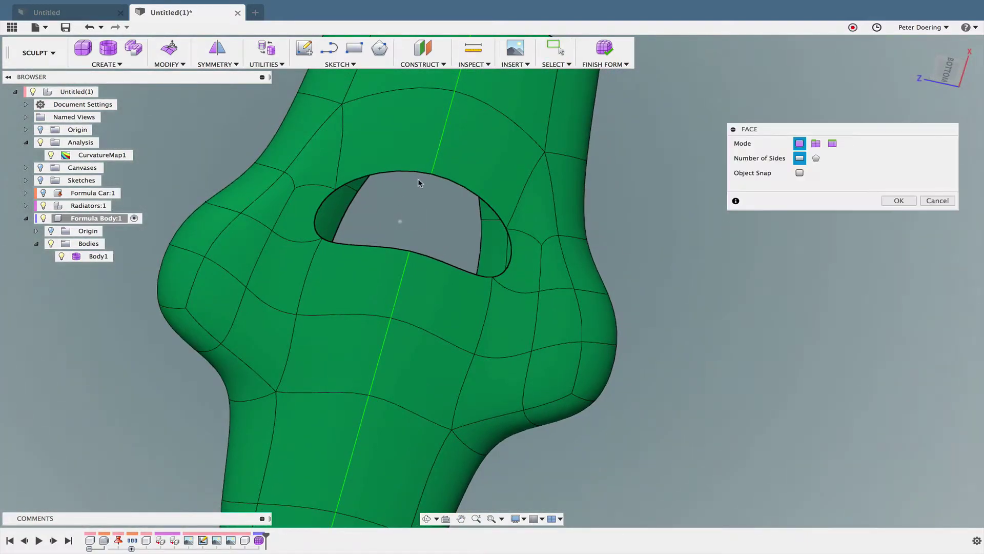
{"action": "left_click", "coordinate": [432, 174]}
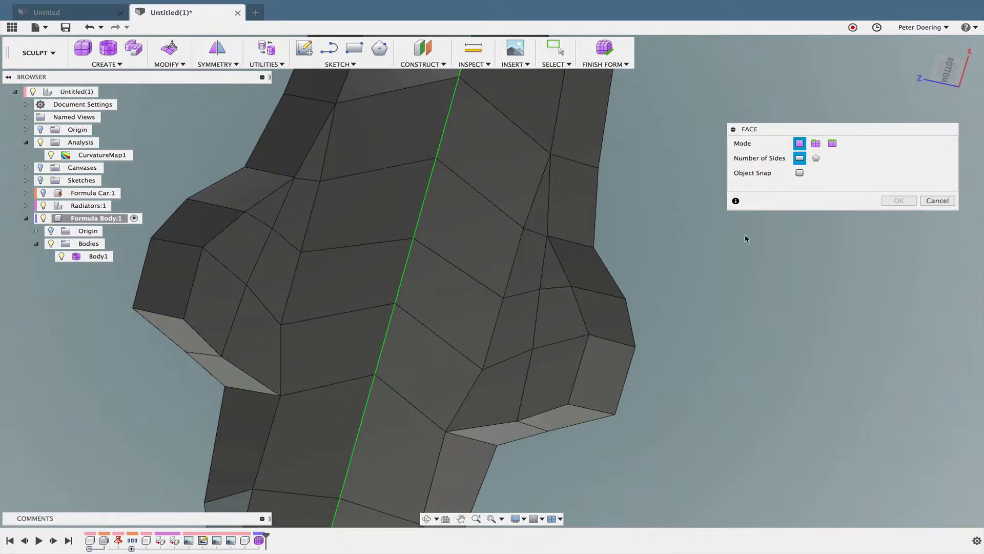
{"action": "left_click", "coordinate": [899, 200]}
{"action": "middle_click_drag", "start_coordinate": [762, 278], "coordinate": [486, 422], "text": "shift"}
{"action": "middle_click_drag", "start_coordinate": [580, 468], "coordinate": [526, 400], "text": "shift"}
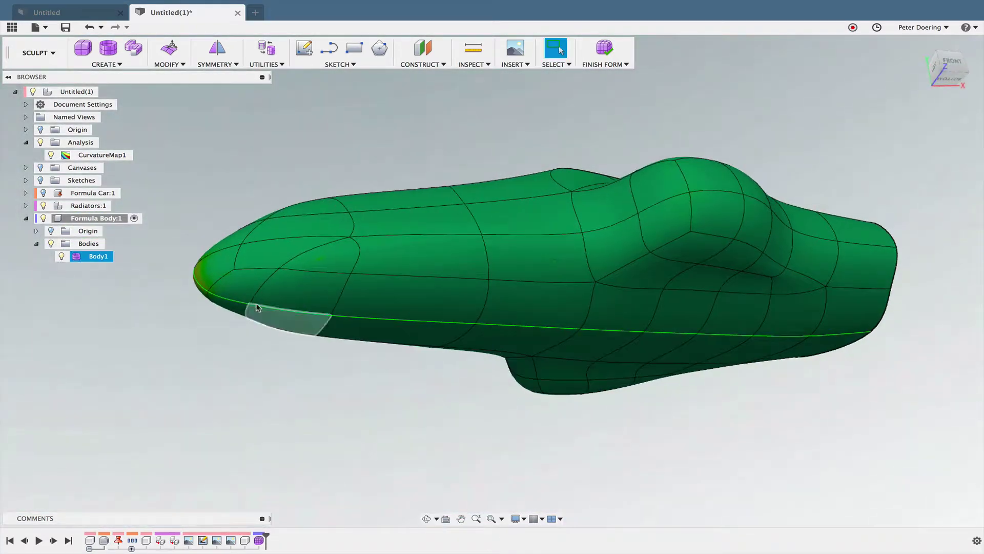
Delete the curved nose edge and the lower nose edge segment, then check the nose.
{"action": "scroll", "coordinate": [284, 303], "scroll_direction": "up", "scroll_amount": 3}
{"action": "left_click", "coordinate": [348, 230]}
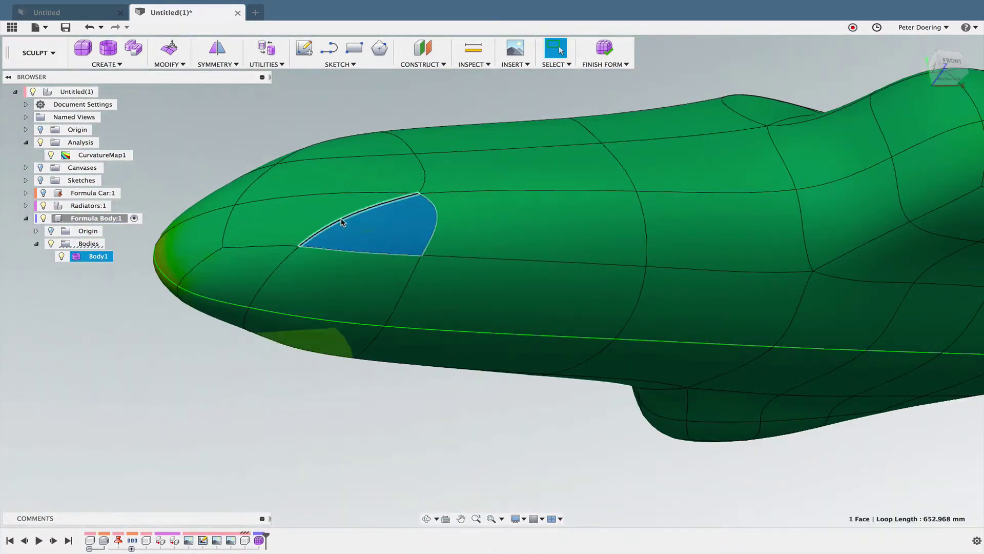
{"action": "left_click", "coordinate": [322, 234]}
{"action": "left_click", "coordinate": [273, 276], "text": "shift"}
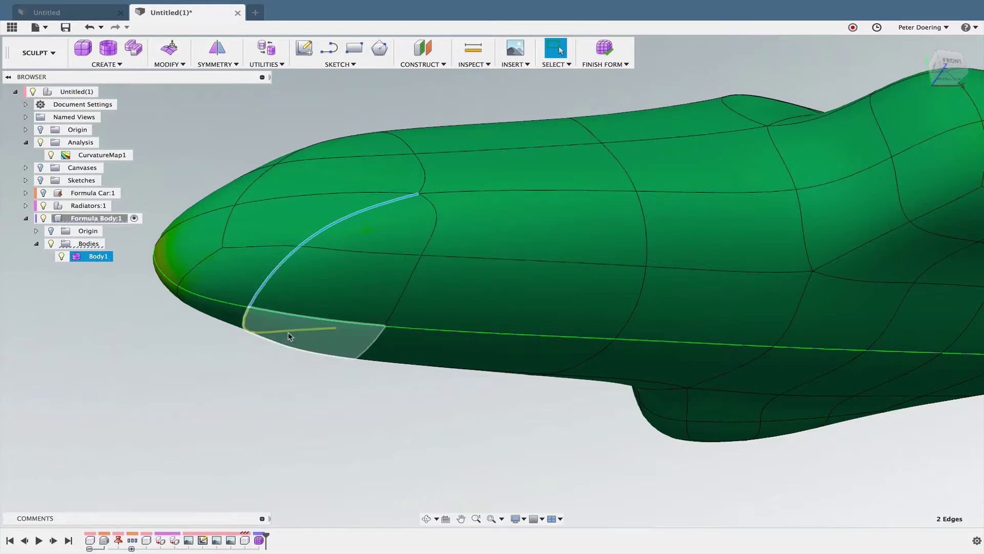
{"action": "key", "text": "Delete"}
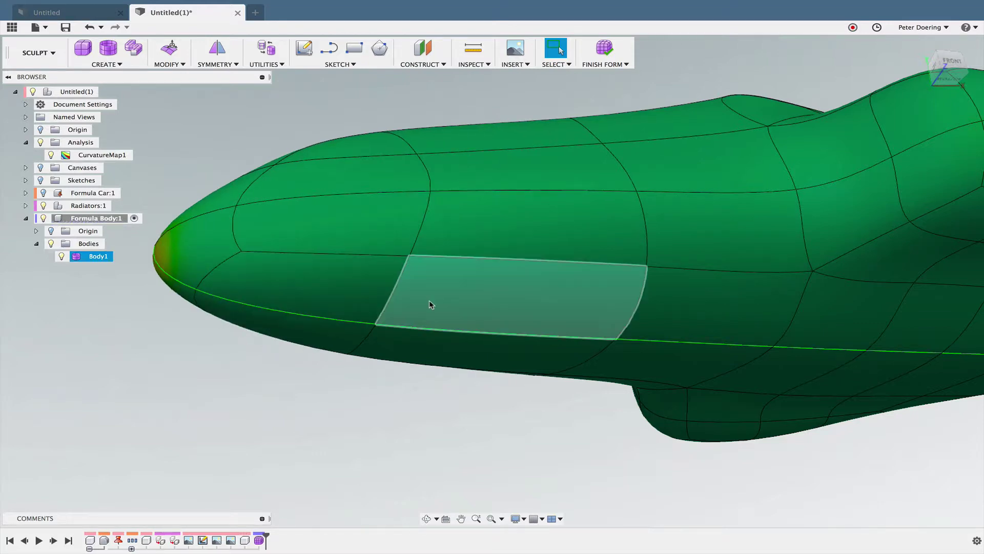
{"action": "middle_click_drag", "start_coordinate": [429, 305], "coordinate": [416, 362], "text": "shift"}
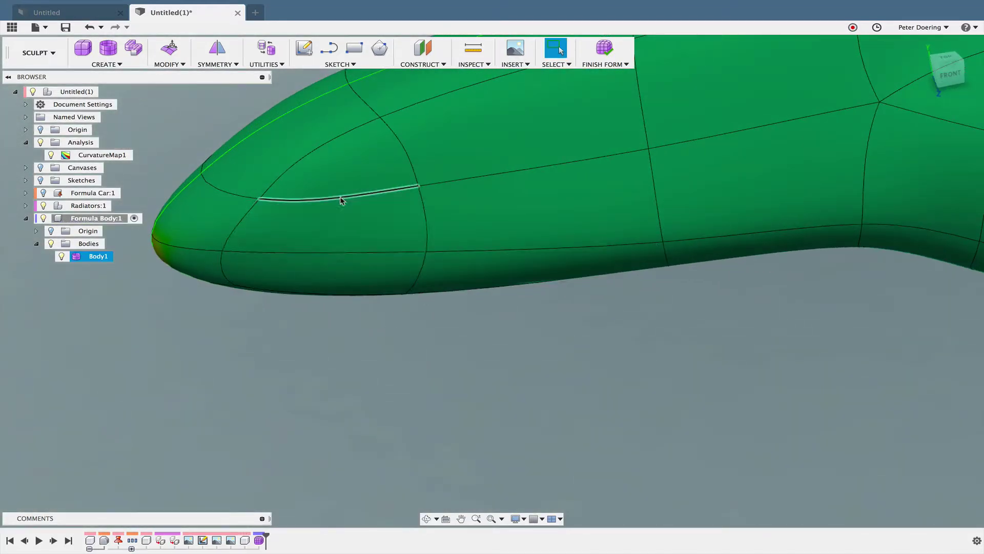
Start Insert Point on the nose's upper and lower edges, then cancel it.
{"action": "left_click", "coordinate": [168, 64]}
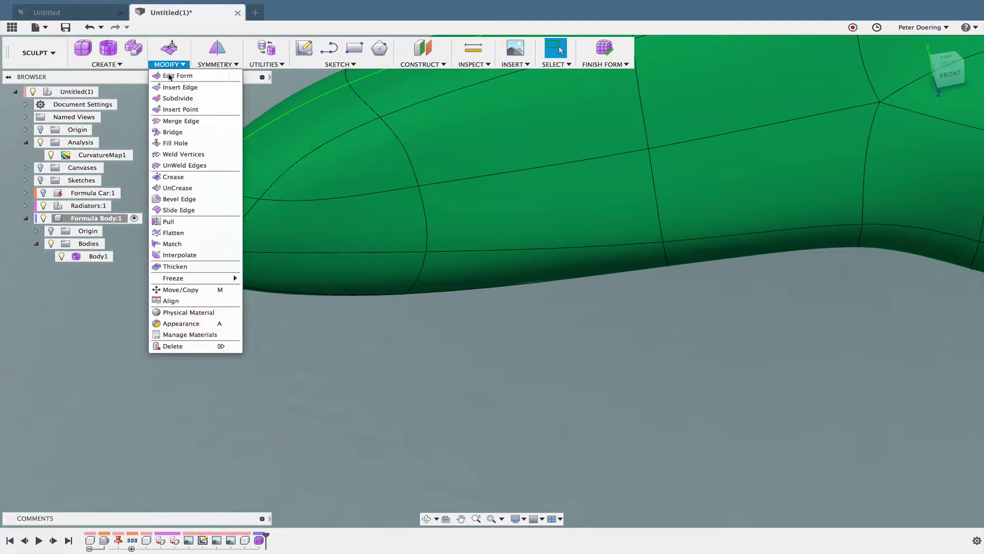
{"action": "left_click", "coordinate": [180, 109]}
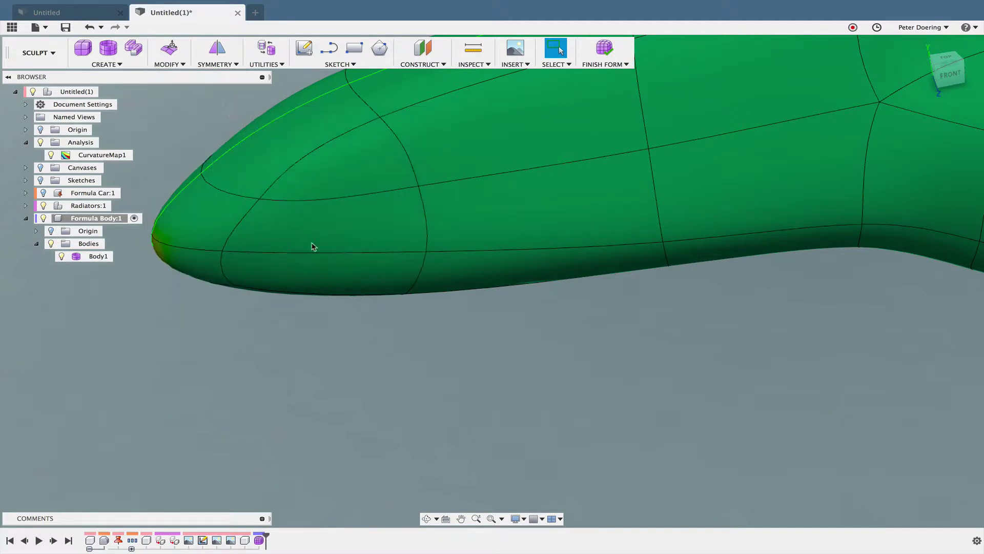
{"action": "left_click", "coordinate": [342, 198]}
{"action": "left_click", "coordinate": [326, 253]}
{"action": "middle_click_drag", "start_coordinate": [384, 314], "coordinate": [328, 302], "text": "shift"}
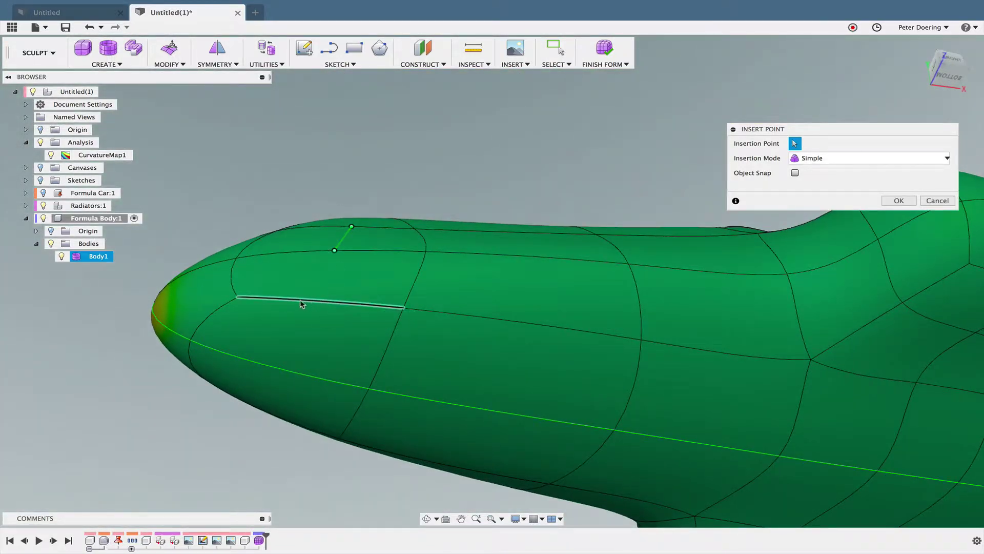
{"action": "left_click", "coordinate": [937, 200]}
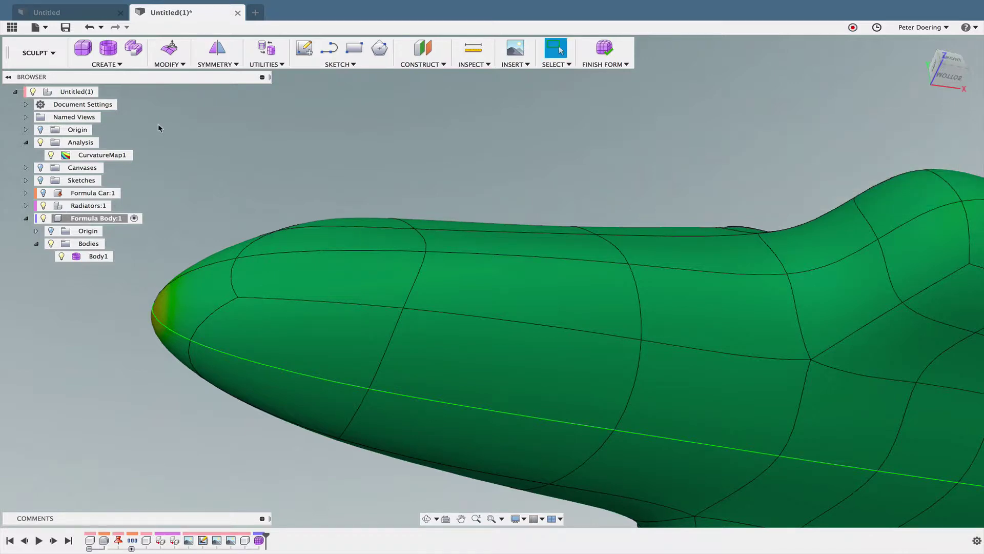
Switch the body's display mode to Box to show its faceted control cage.
{"action": "left_click", "coordinate": [268, 49]}
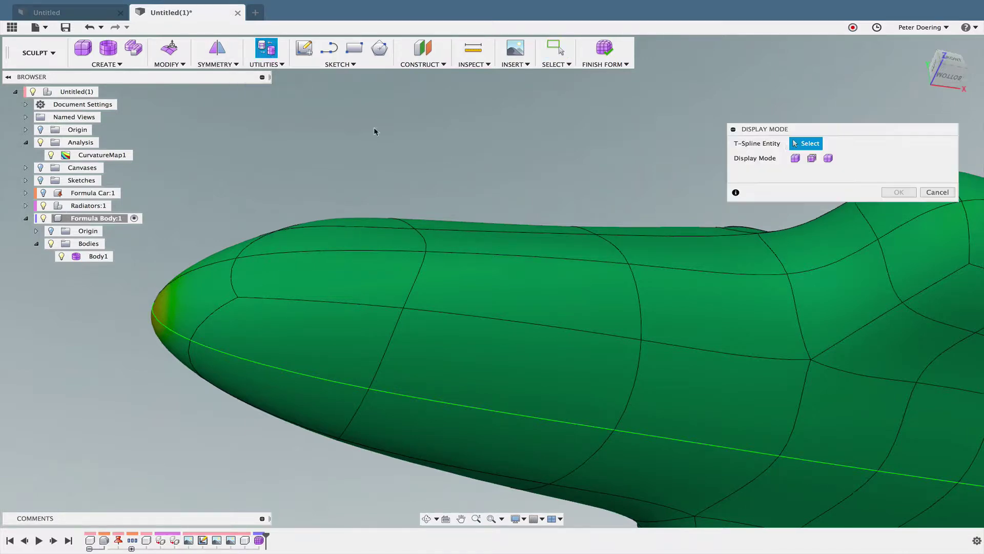
{"action": "left_click", "coordinate": [795, 158]}
{"action": "middle_click_drag", "start_coordinate": [410, 177], "coordinate": [380, 201], "text": "shift"}
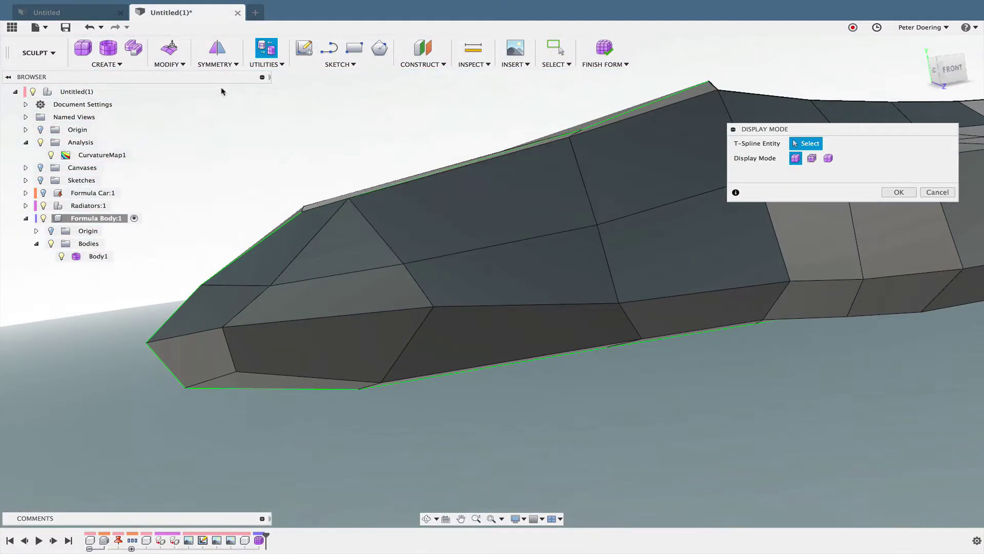
Insert new points on the nose edge, lower edge and underside edge, and confirm.
{"action": "left_click", "coordinate": [169, 64]}
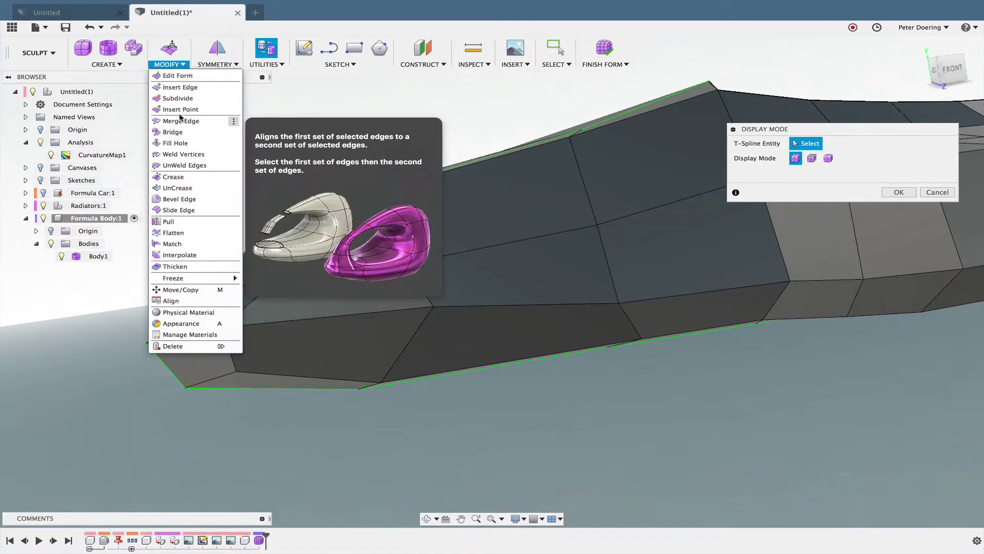
{"action": "left_click", "coordinate": [180, 110]}
{"action": "left_click", "coordinate": [344, 274]}
{"action": "left_click", "coordinate": [329, 317]}
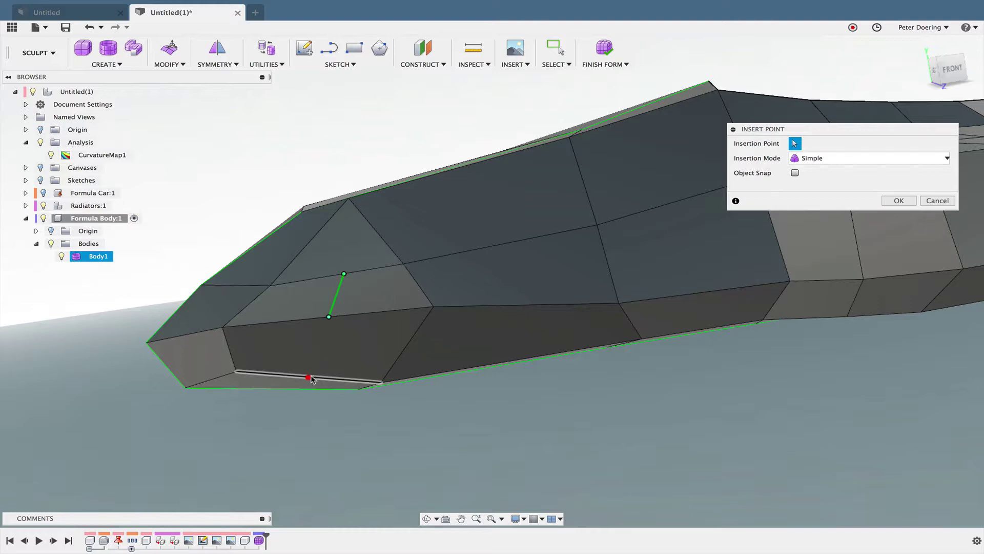
{"action": "middle_click_drag", "start_coordinate": [329, 379], "coordinate": [281, 422], "text": "shift"}
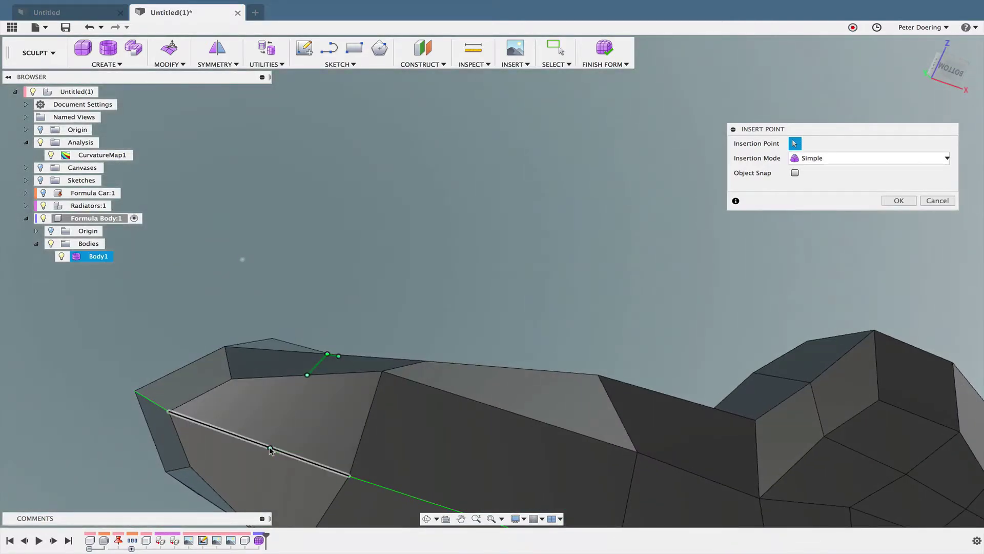
{"action": "left_click", "coordinate": [269, 448]}
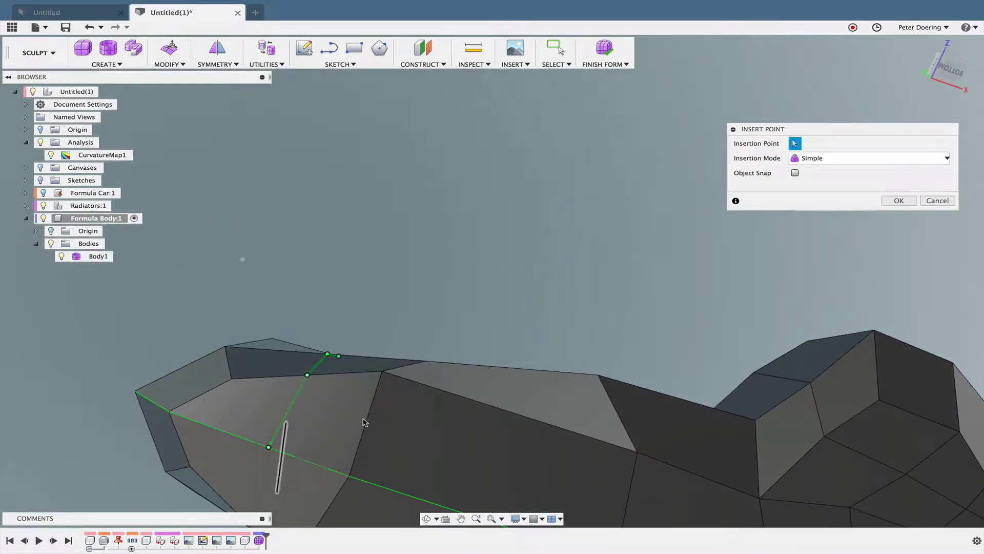
{"action": "left_click", "coordinate": [897, 201]}
Open Edit Form and drag the new nose vertex to reshape the nose.
{"action": "middle_click_drag", "start_coordinate": [684, 229], "coordinate": [511, 367], "text": "shift"}
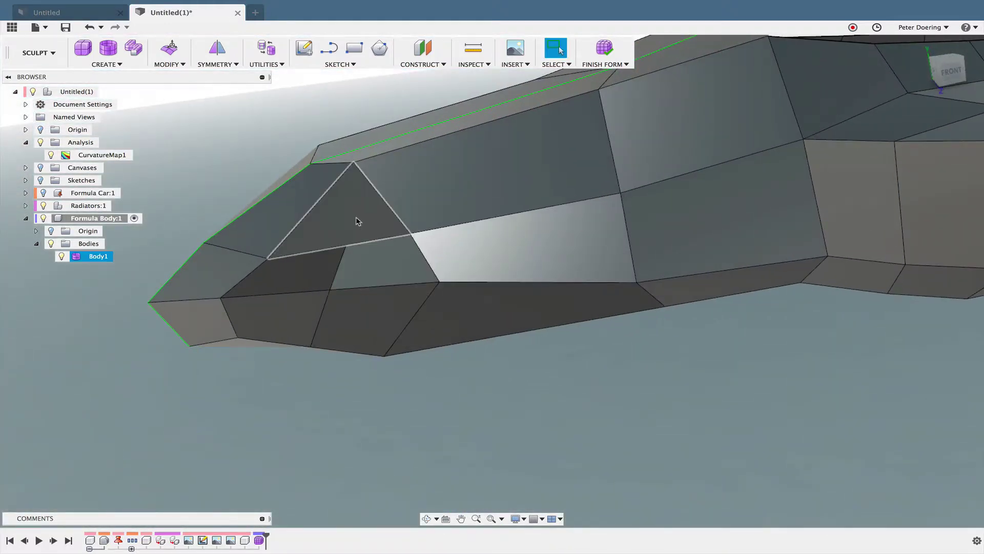
{"action": "right_click", "coordinate": [608, 397]}
{"action": "left_click", "coordinate": [650, 383]}
{"action": "middle_click_drag", "start_coordinate": [428, 338], "coordinate": [420, 354], "text": "shift"}
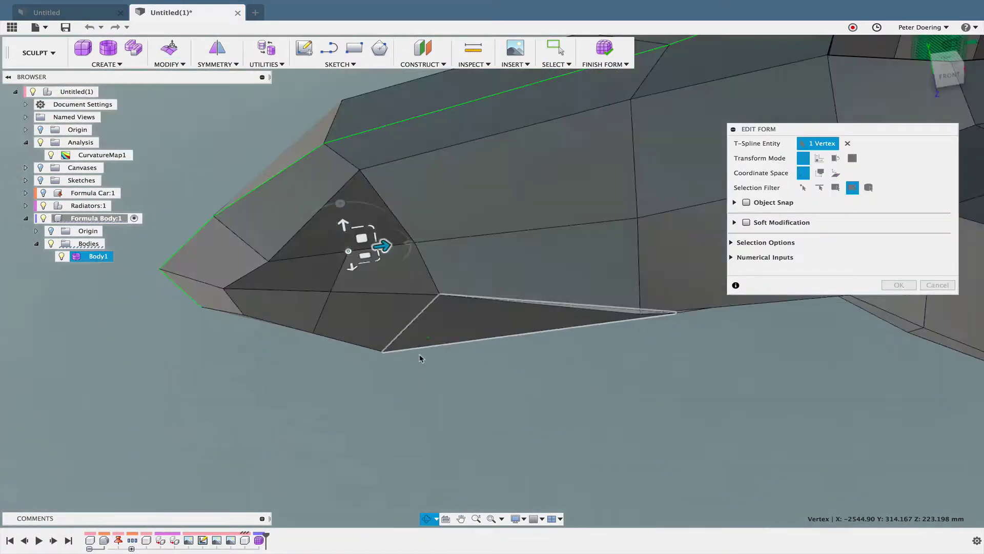
{"action": "left_click_drag", "start_coordinate": [364, 241], "coordinate": [361, 256]}
{"action": "middle_click_drag", "start_coordinate": [509, 352], "coordinate": [566, 324], "text": "shift"}
Shift the dark panel's corner vertex and two side-edge vertices to even out the panel.
{"action": "left_click", "coordinate": [447, 262]}
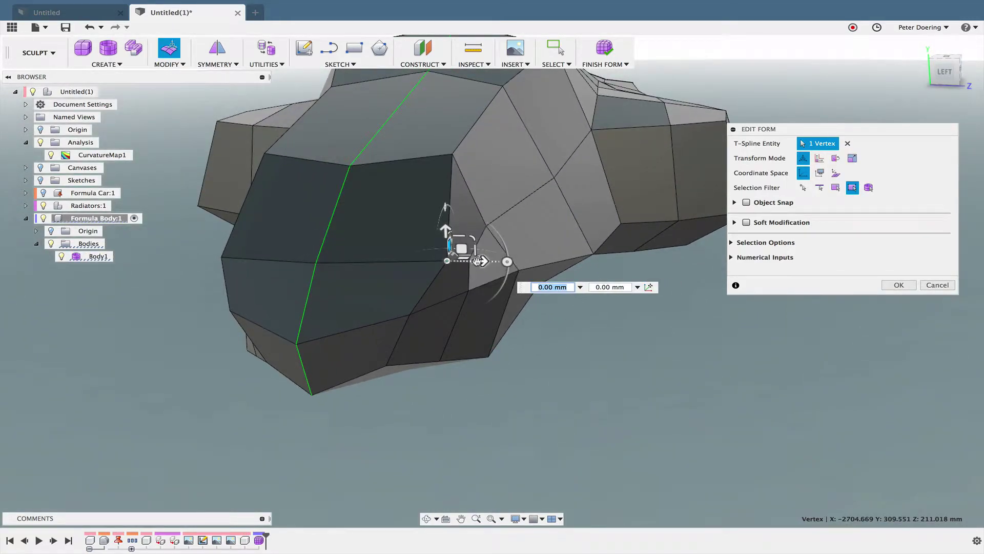
{"action": "left_click_drag", "start_coordinate": [479, 261], "coordinate": [463, 259]}
{"action": "middle_click_drag", "start_coordinate": [529, 323], "coordinate": [464, 241], "text": "shift"}
{"action": "scroll", "coordinate": [504, 341], "scroll_direction": "down", "scroll_amount": 4}
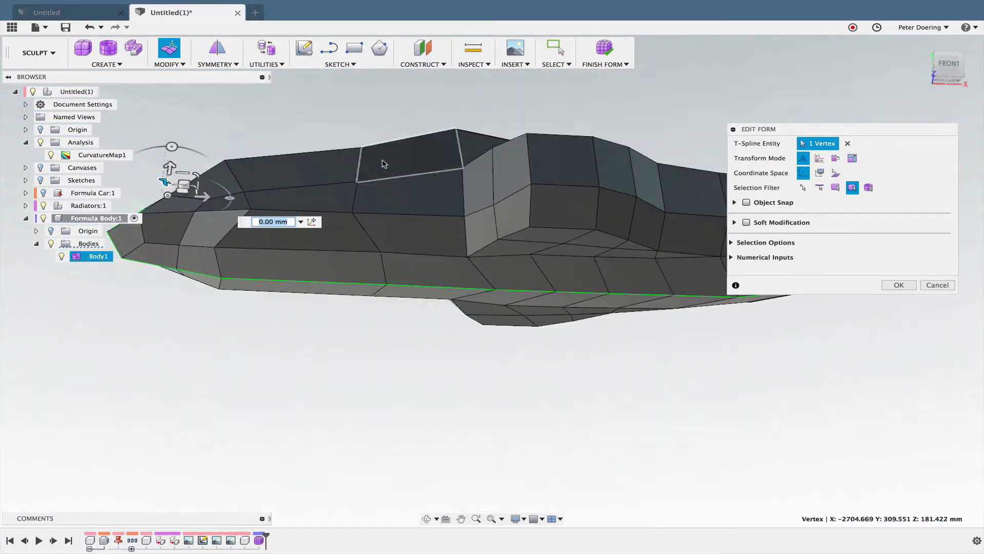
{"action": "left_click", "coordinate": [352, 213]}
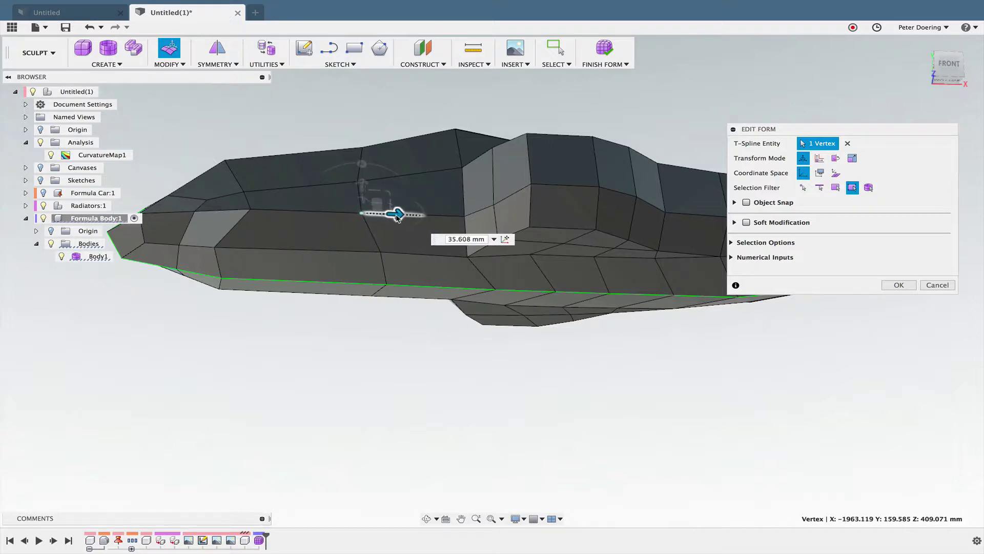
{"action": "left_click_drag", "start_coordinate": [399, 219], "coordinate": [397, 219]}
{"action": "middle_click_drag", "start_coordinate": [388, 266], "coordinate": [386, 223], "text": "shift"}
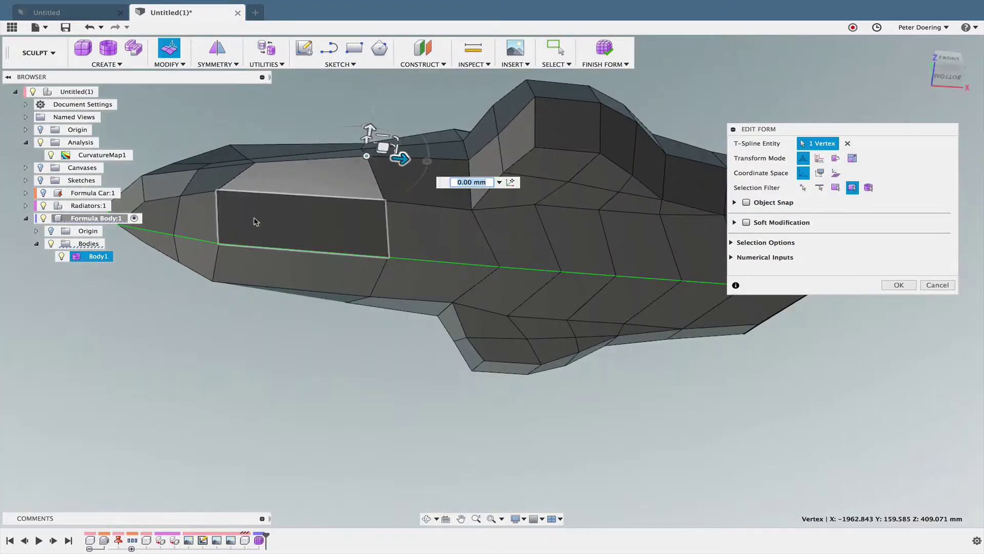
{"action": "left_click", "coordinate": [217, 191]}
{"action": "left_click_drag", "start_coordinate": [251, 193], "coordinate": [270, 195]}
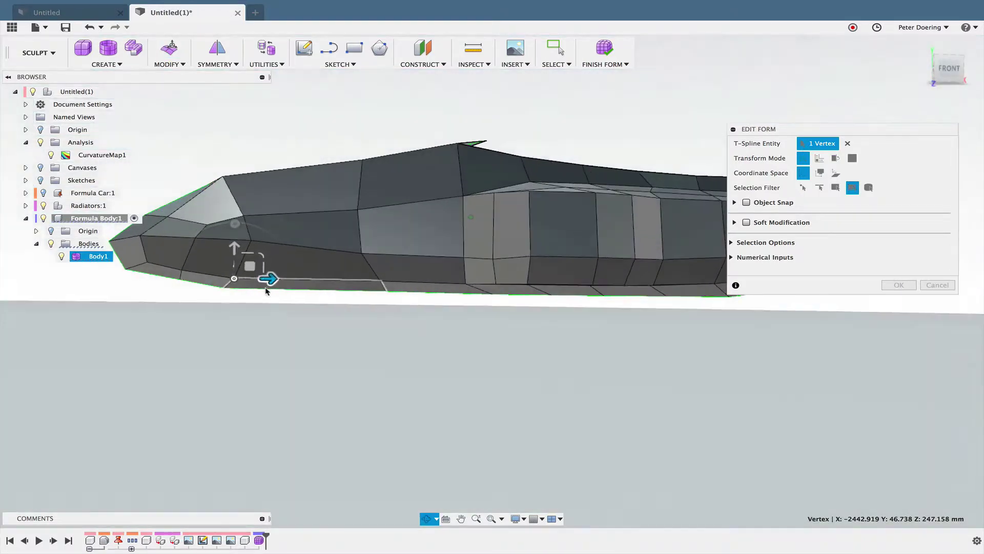
Move a vertex on the nose's right side about 14.6 mm outward.
{"action": "middle_click_drag", "start_coordinate": [266, 294], "coordinate": [504, 296], "text": "shift"}
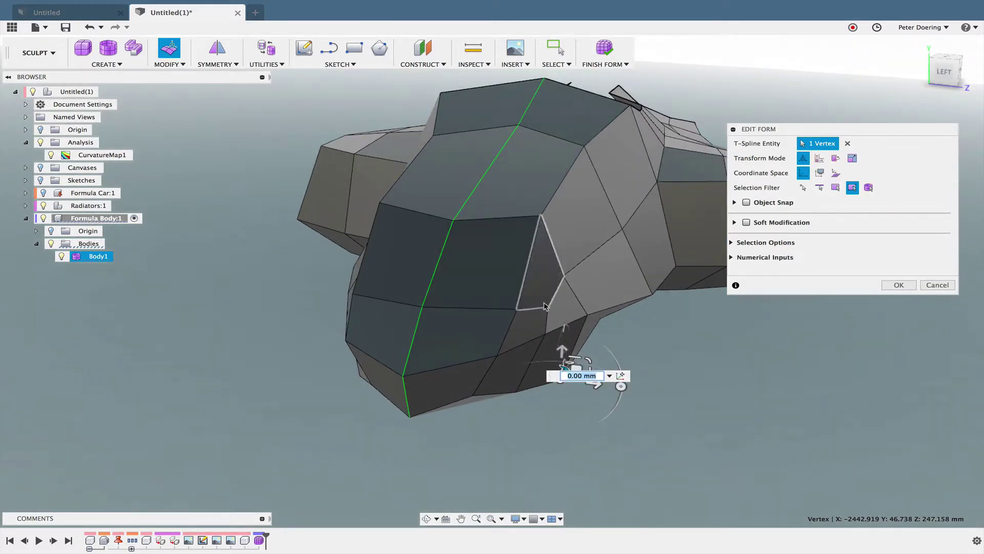
{"action": "middle_click_drag", "start_coordinate": [662, 326], "coordinate": [671, 308], "text": "shift"}
{"action": "left_click", "coordinate": [630, 201]}
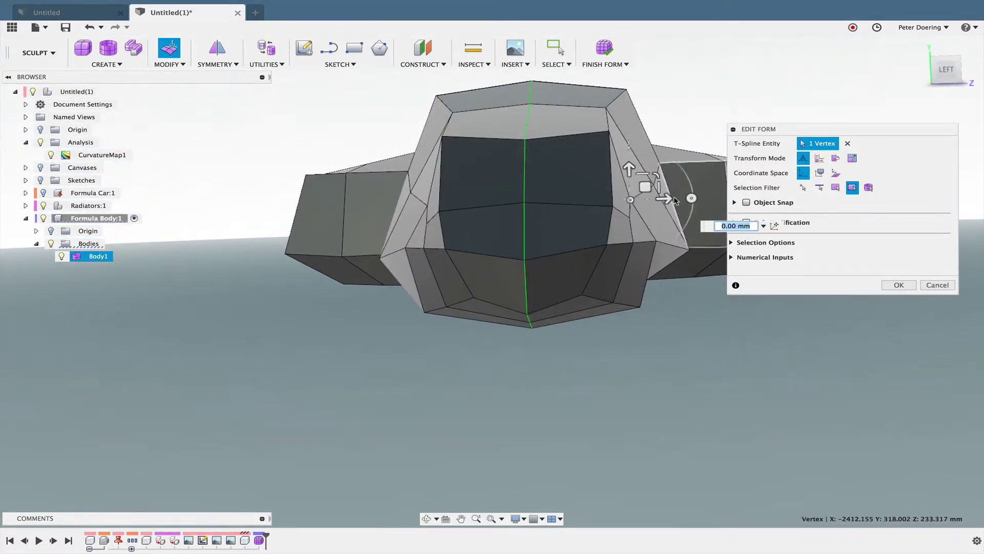
{"action": "left_click_drag", "start_coordinate": [681, 199], "coordinate": [679, 199]}
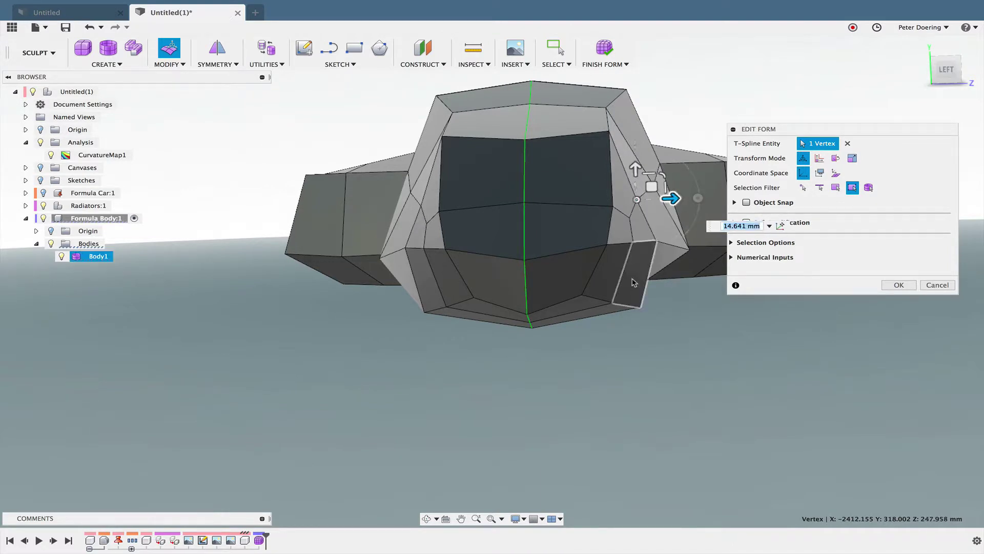
{"action": "middle_click_drag", "start_coordinate": [634, 286], "coordinate": [874, 50], "text": "shift"}
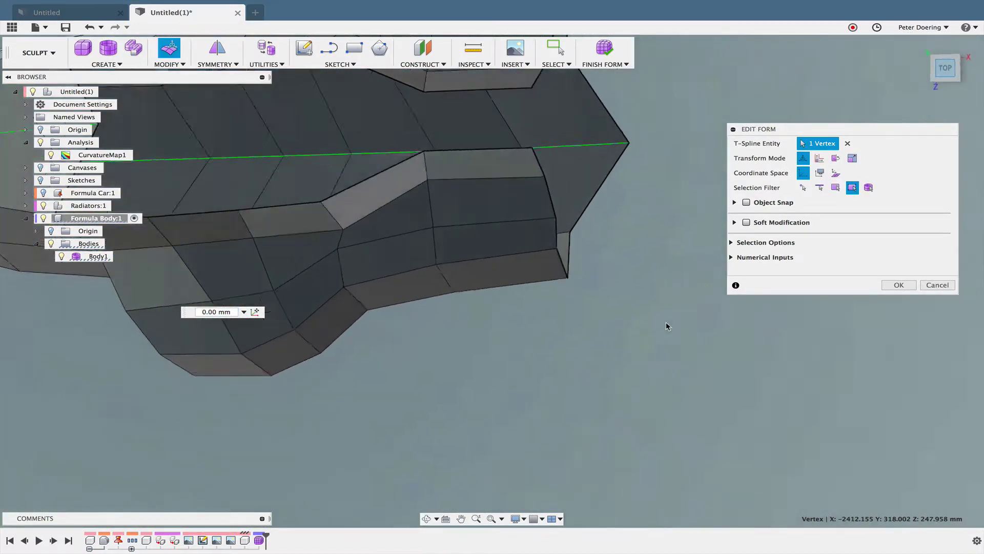
Rotate the selected side edges, including the vertical edge, by 5.5 degrees and close Edit Form.
{"action": "scroll", "coordinate": [668, 327], "scroll_direction": "up", "scroll_amount": 3}
{"action": "middle_click_drag", "start_coordinate": [404, 303], "coordinate": [589, 385]}
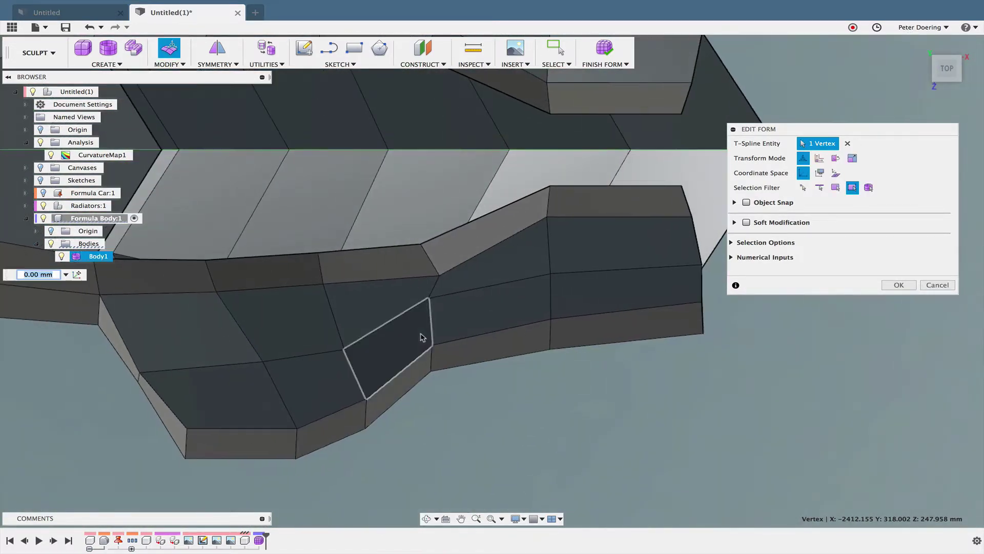
{"action": "scroll", "coordinate": [422, 336], "scroll_direction": "up", "scroll_amount": 3}
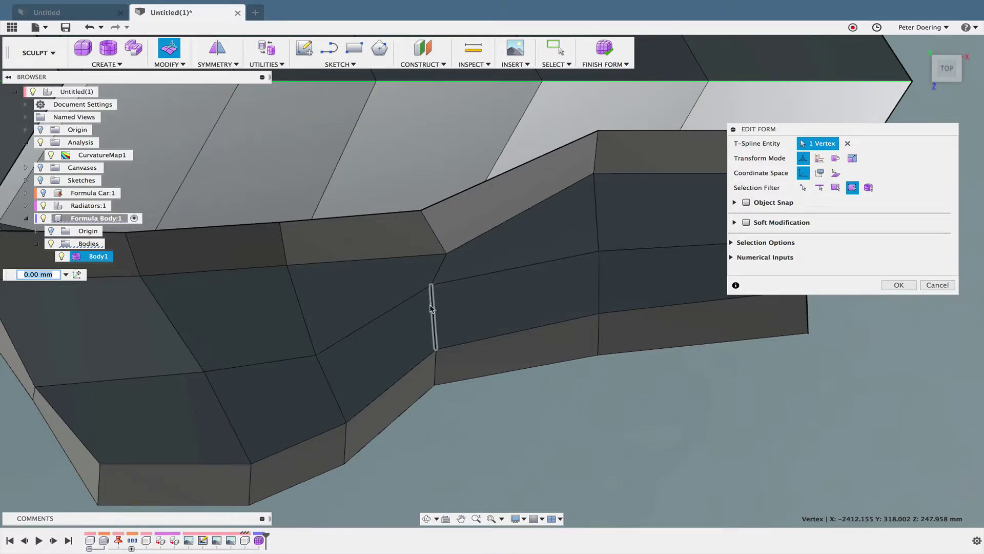
{"action": "left_click", "coordinate": [435, 320], "text": "shift"}
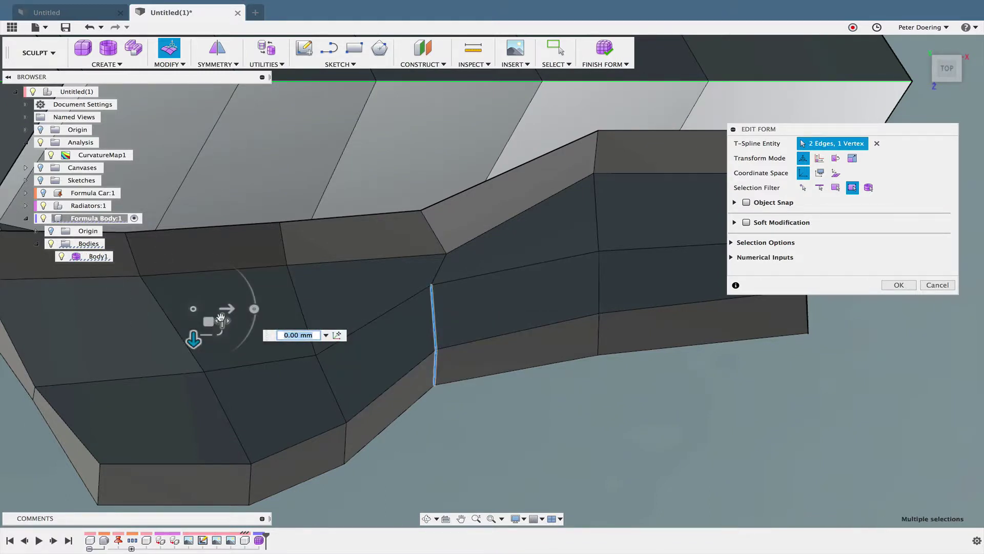
{"action": "left_click_drag", "start_coordinate": [254, 310], "coordinate": [254, 304]}
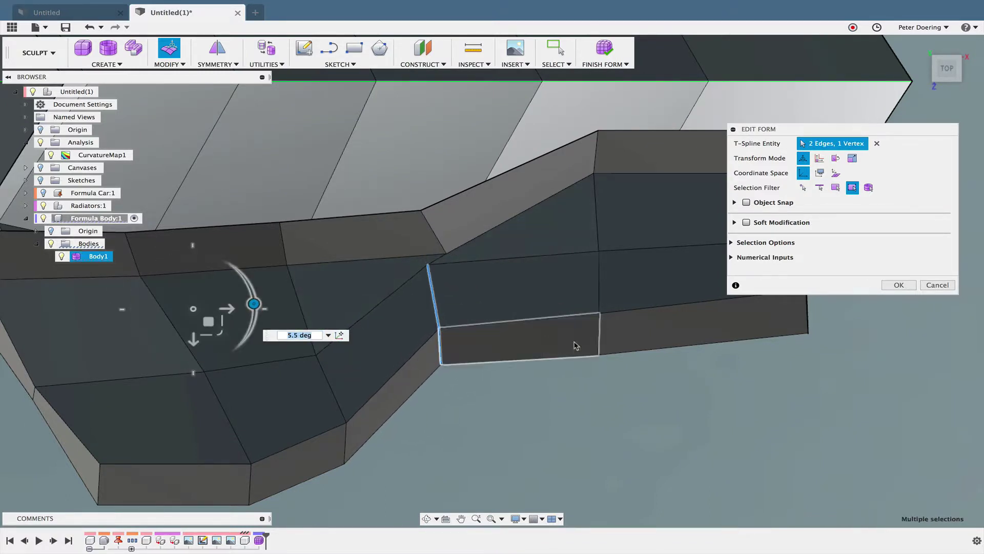
{"action": "left_click", "coordinate": [932, 286]}
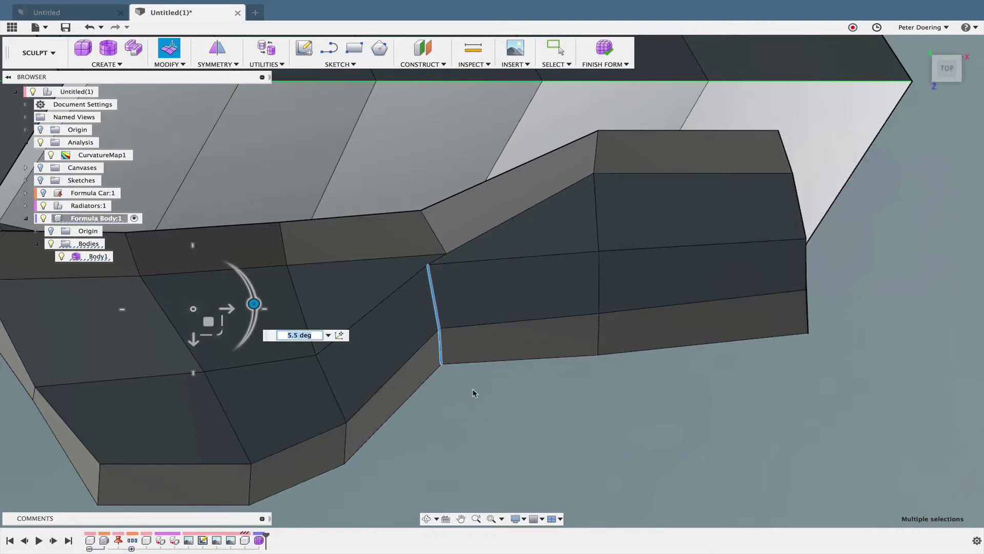
Orbit from the top view to an oblique overhead view of the side panel.
{"action": "middle_click_drag", "start_coordinate": [515, 401], "coordinate": [782, 226], "text": "shift"}
{"action": "left_click", "coordinate": [929, 76]}
{"action": "scroll", "coordinate": [521, 292], "scroll_direction": "up", "scroll_amount": 5}
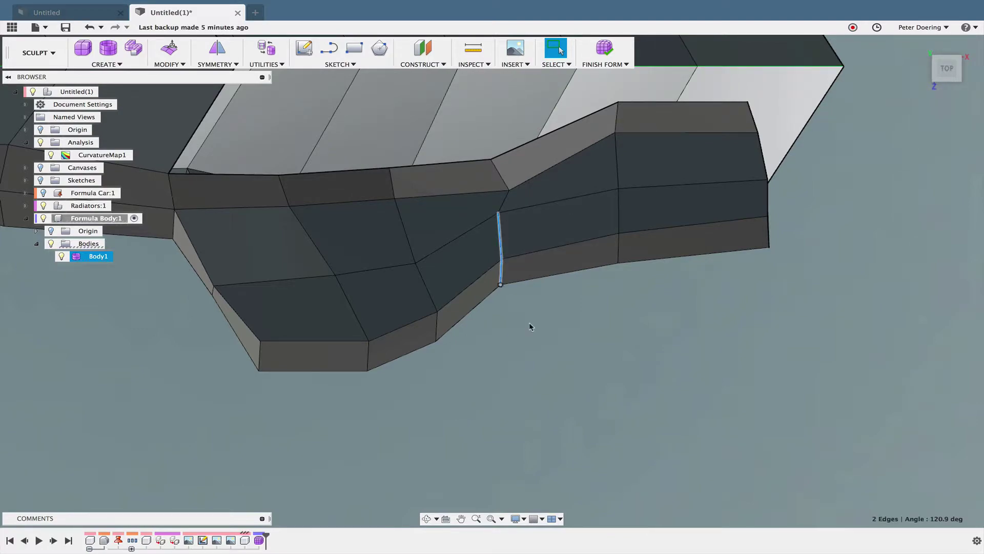
{"action": "middle_click_drag", "start_coordinate": [545, 348], "coordinate": [524, 339], "text": "shift"}
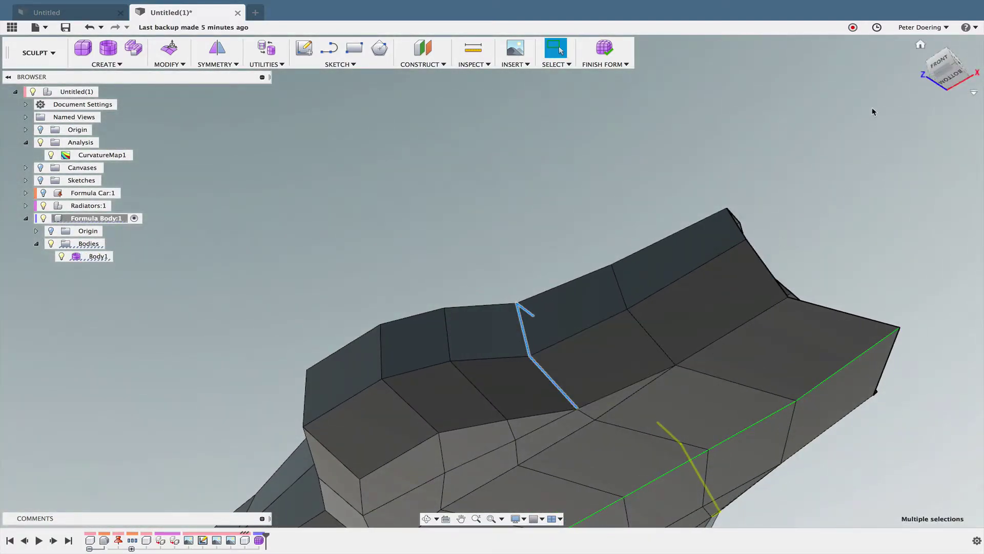
{"action": "middle_click_drag", "start_coordinate": [873, 112], "coordinate": [921, 259], "text": "shift"}
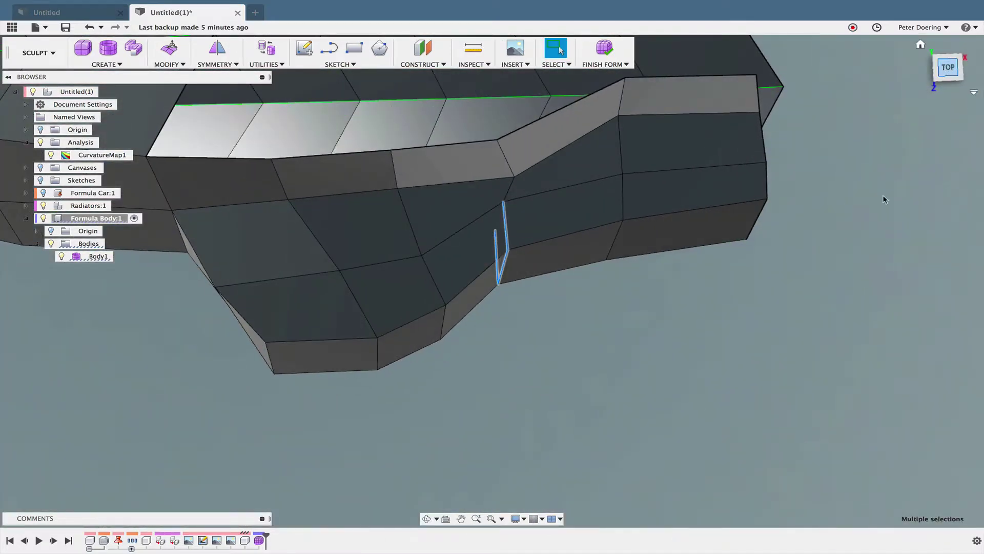
Rotate and shift the three kinked side edges with Edit Form to ease the kink, then commit.
{"action": "right_click", "coordinate": [644, 369]}
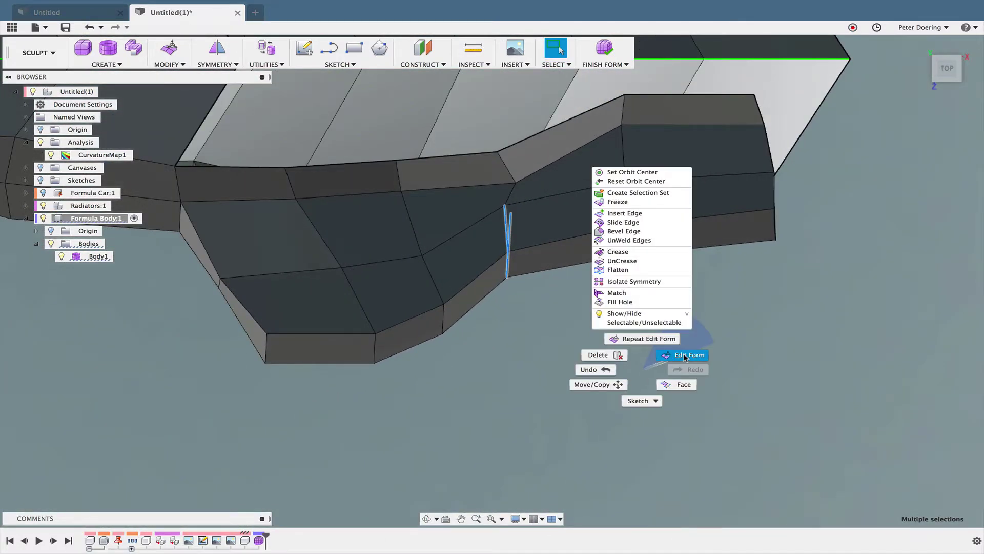
{"action": "left_click", "coordinate": [684, 355]}
{"action": "left_click_drag", "start_coordinate": [567, 235], "coordinate": [564, 220]}
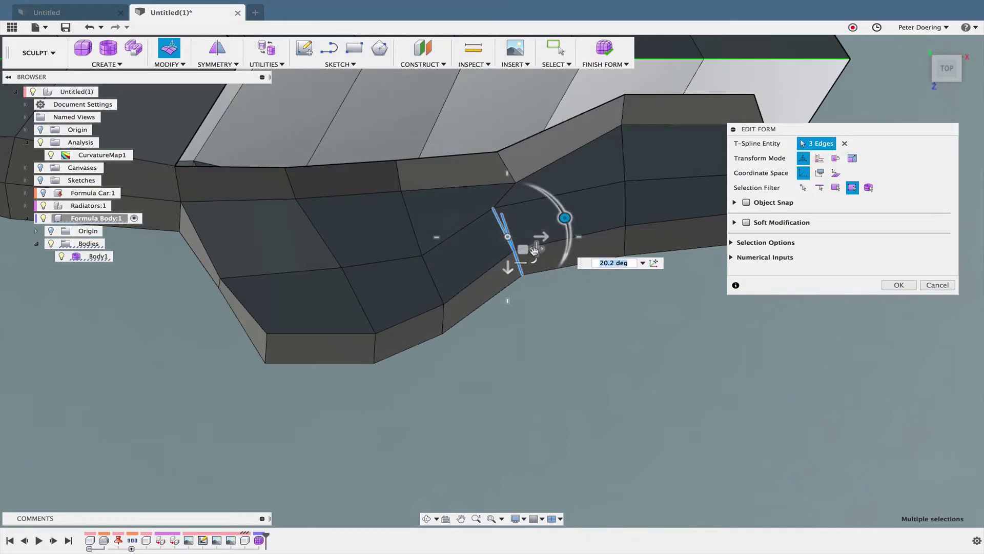
{"action": "left_click_drag", "start_coordinate": [534, 250], "coordinate": [559, 257]}
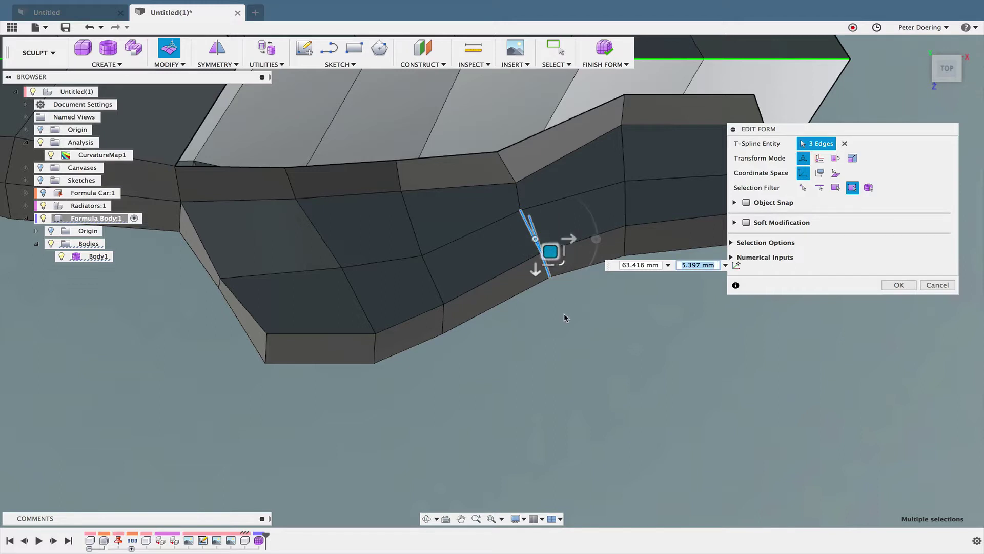
{"action": "left_click", "coordinate": [568, 308]}
{"action": "left_click", "coordinate": [899, 286]}
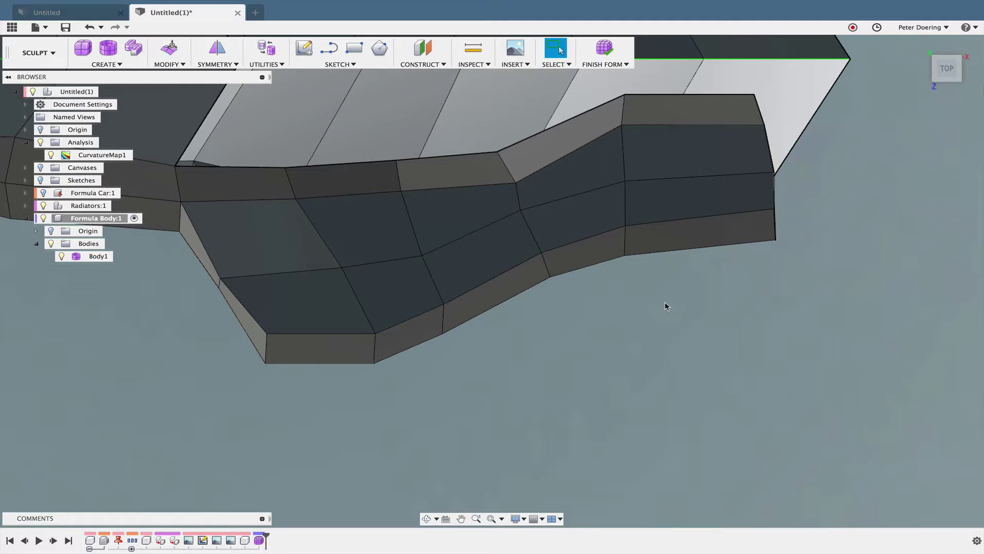
Reopen Edit Form and move the side panel's upper corner vertex to the right.
{"action": "middle_click_drag", "start_coordinate": [645, 340], "coordinate": [644, 404]}
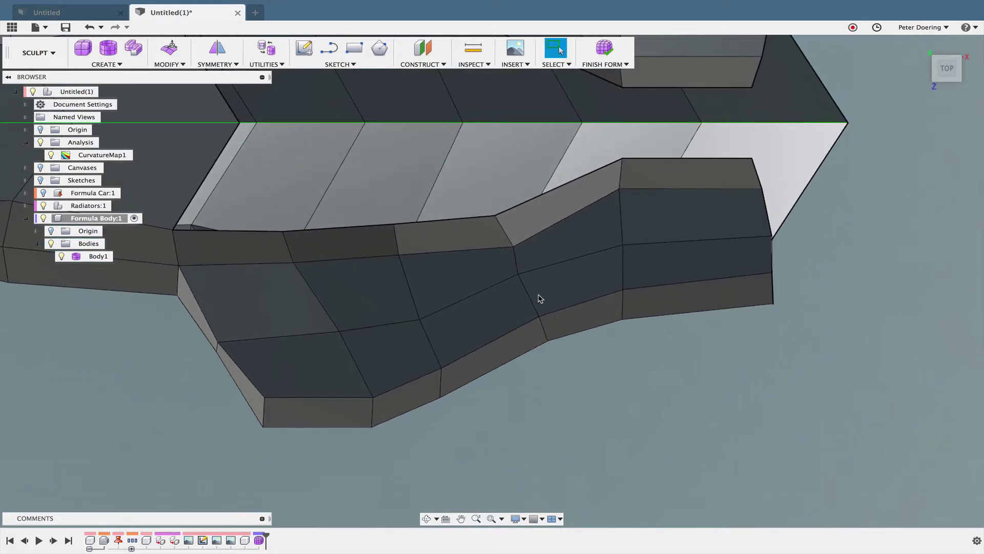
{"action": "right_click", "coordinate": [673, 372]}
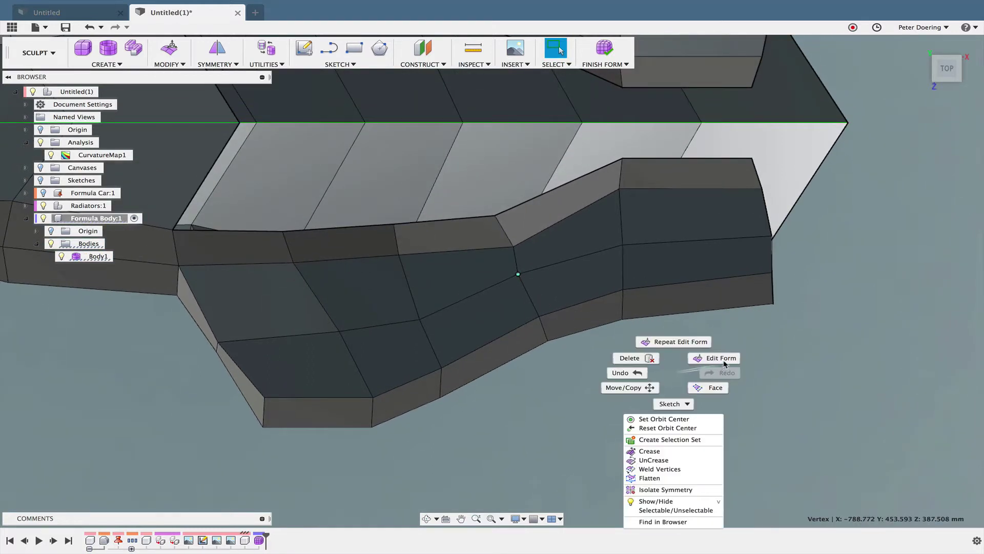
{"action": "left_click", "coordinate": [723, 359]}
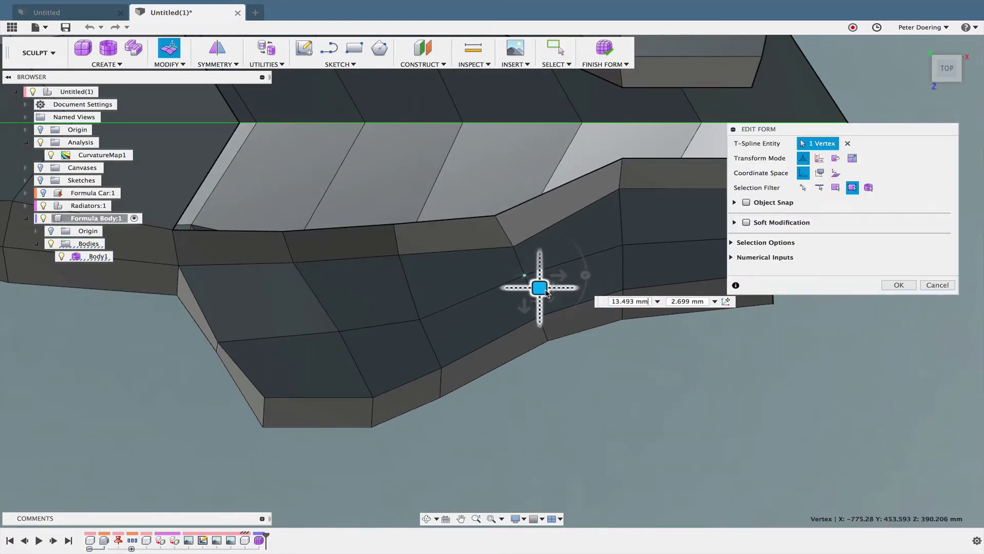
{"action": "middle_click_drag", "start_coordinate": [582, 341], "coordinate": [505, 357]}
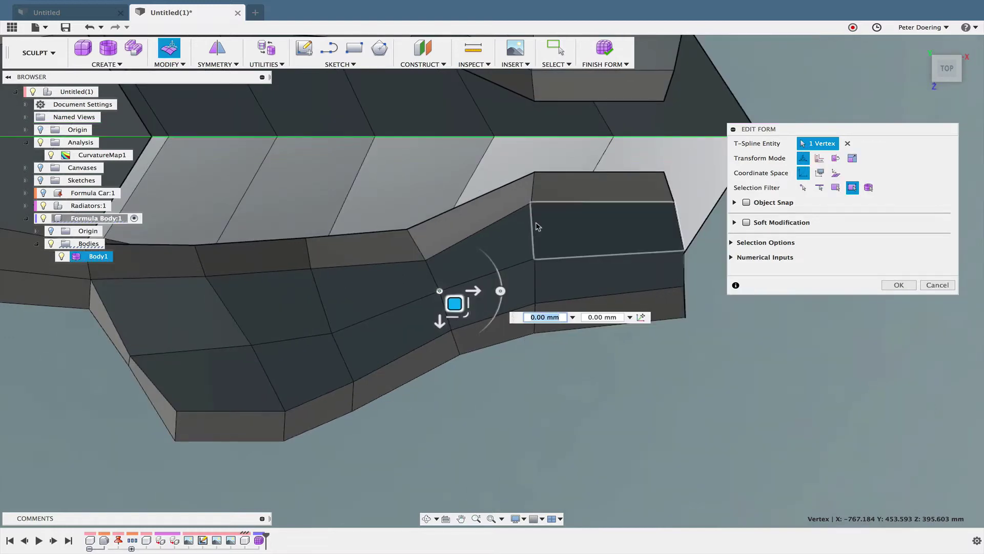
{"action": "left_click", "coordinate": [533, 203]}
{"action": "left_click_drag", "start_coordinate": [547, 217], "coordinate": [557, 217]}
Shift three panel vertices and the lower edge segment right, then switch to rotation.
{"action": "left_click", "coordinate": [535, 259], "text": "shift"}
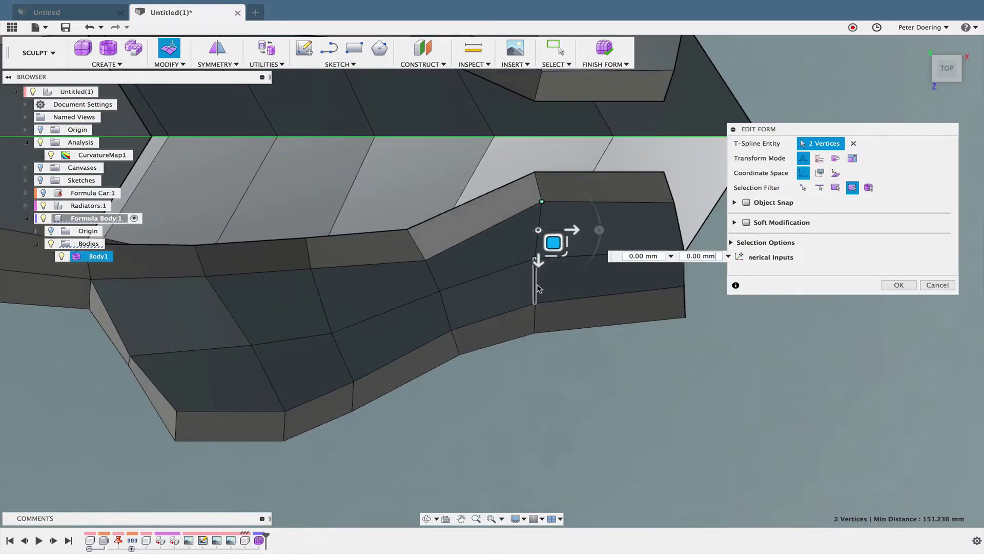
{"action": "left_click", "coordinate": [536, 299], "text": "shift"}
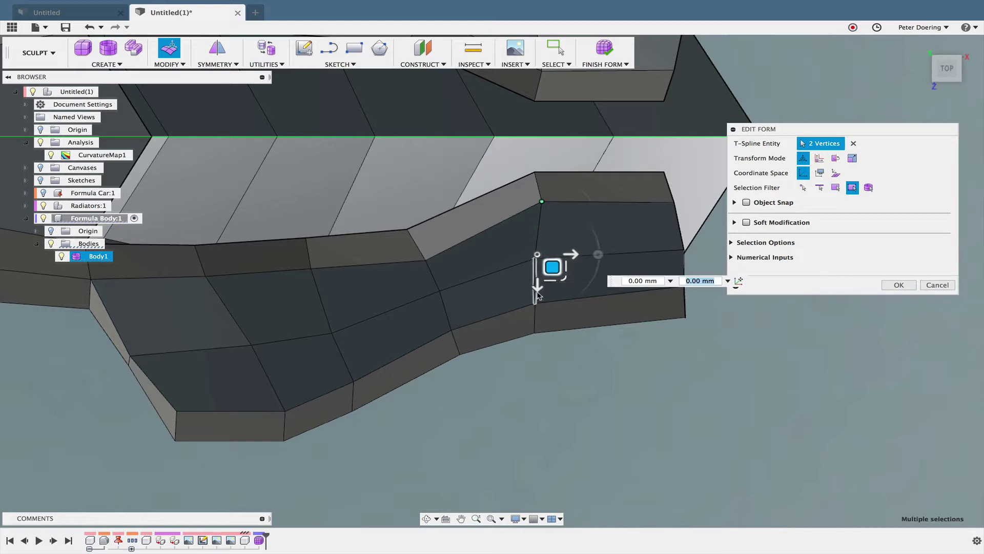
{"action": "left_click", "coordinate": [536, 319], "text": "shift"}
{"action": "left_click_drag", "start_coordinate": [574, 275], "coordinate": [574, 278]}
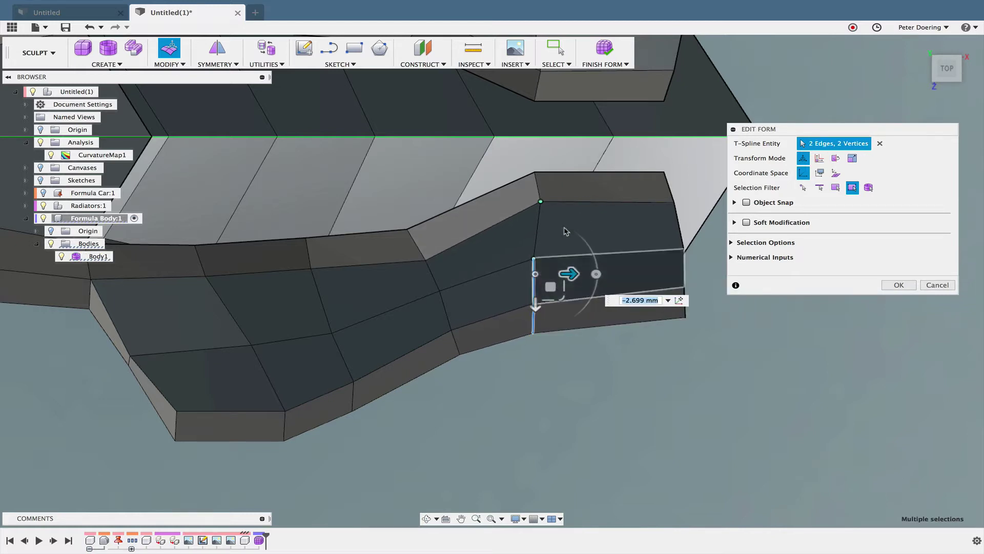
{"action": "left_click", "coordinate": [541, 203], "text": "shift"}
{"action": "left_click", "coordinate": [594, 297]}
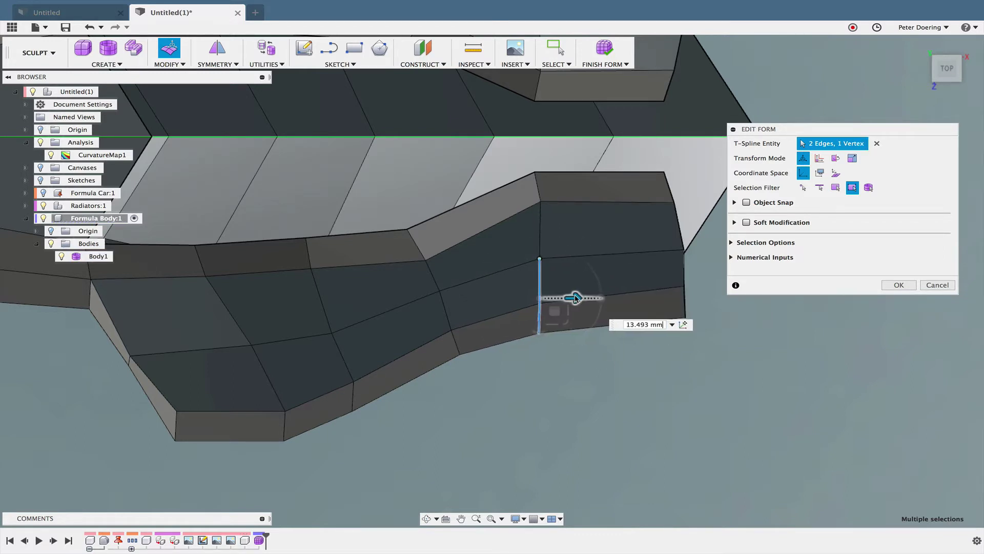
{"action": "middle_click_drag", "start_coordinate": [601, 341], "coordinate": [435, 279], "text": "shift"}
Move a vertex on the body's underside along one axis.
{"action": "scroll", "coordinate": [451, 328], "scroll_direction": "up", "scroll_amount": 6}
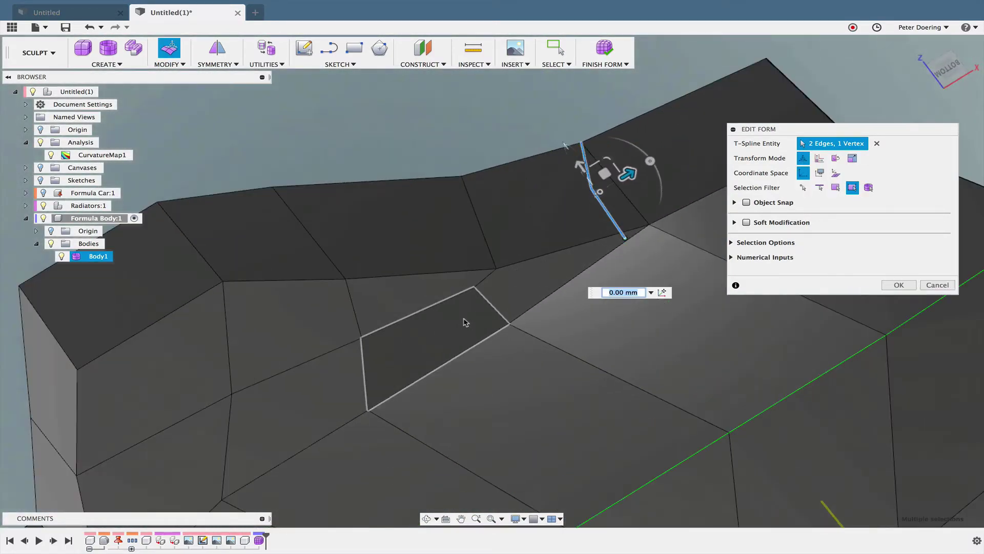
{"action": "middle_click_drag", "start_coordinate": [391, 325], "coordinate": [354, 290]}
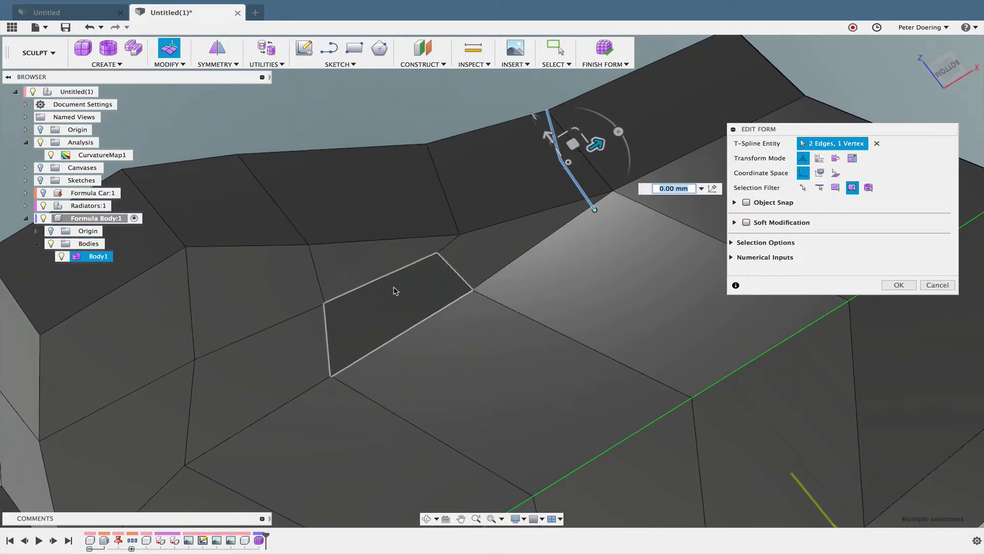
{"action": "left_click", "coordinate": [436, 256]}
{"action": "left_click", "coordinate": [436, 257]}
{"action": "left_click_drag", "start_coordinate": [468, 236], "coordinate": [400, 251]}
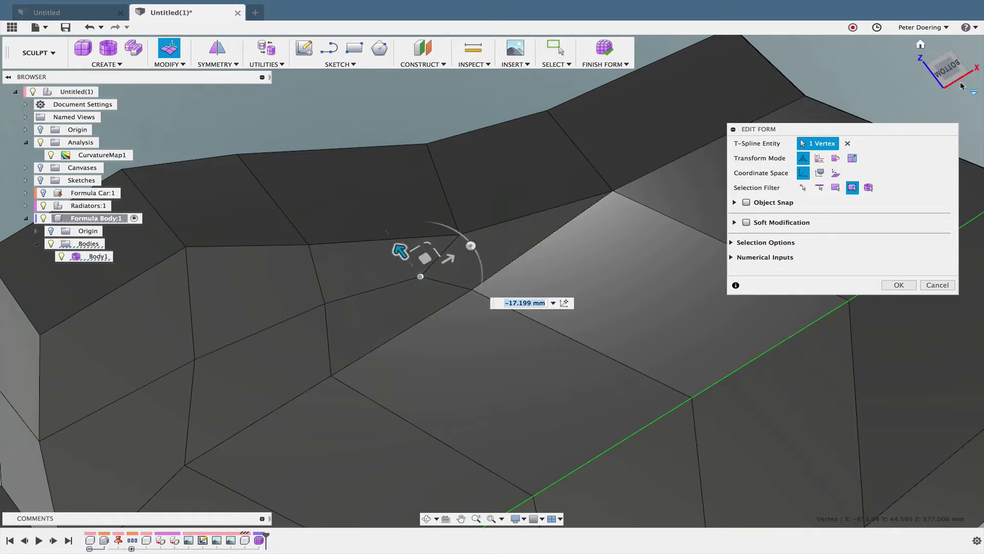
In a bottom view, push a face, edge and vertex down, then shift nearby vertices up-left.
{"action": "left_click", "coordinate": [946, 67]}
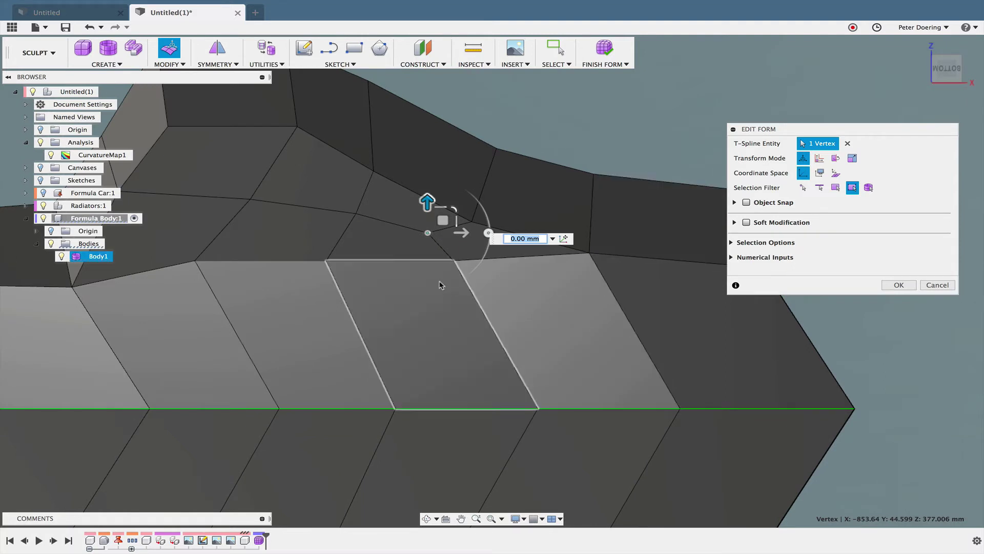
{"action": "left_click", "coordinate": [254, 268], "text": "shift"}
{"action": "left_click", "coordinate": [367, 263], "text": "shift"}
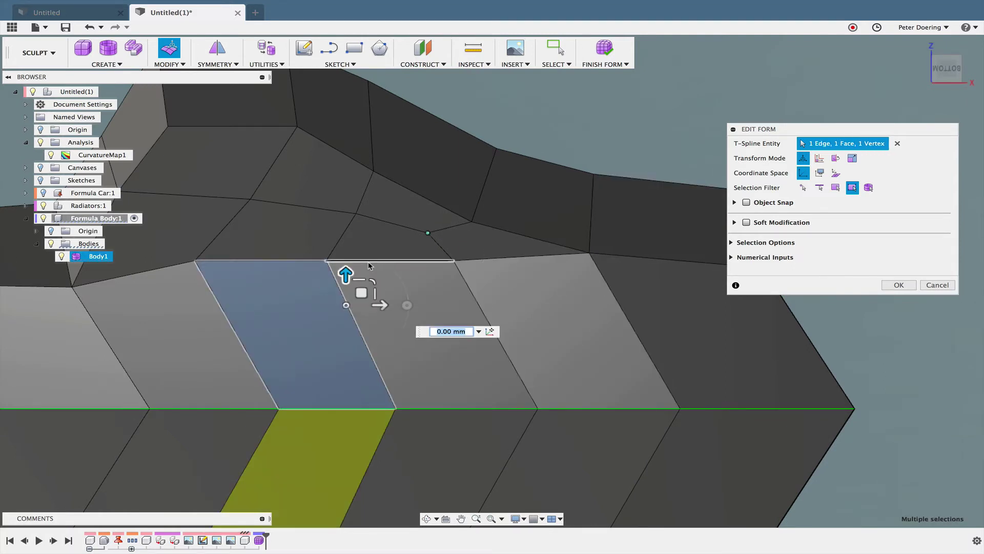
{"action": "left_click_drag", "start_coordinate": [345, 276], "coordinate": [279, 295]}
{"action": "left_click", "coordinate": [454, 287]}
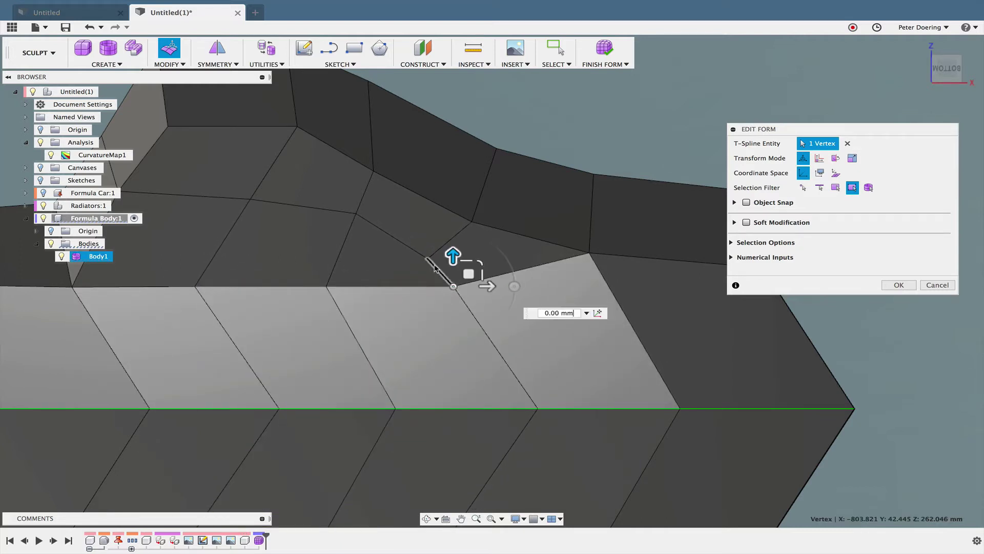
{"action": "left_click", "coordinate": [428, 261], "text": "shift"}
{"action": "left_click_drag", "start_coordinate": [455, 260], "coordinate": [448, 253]}
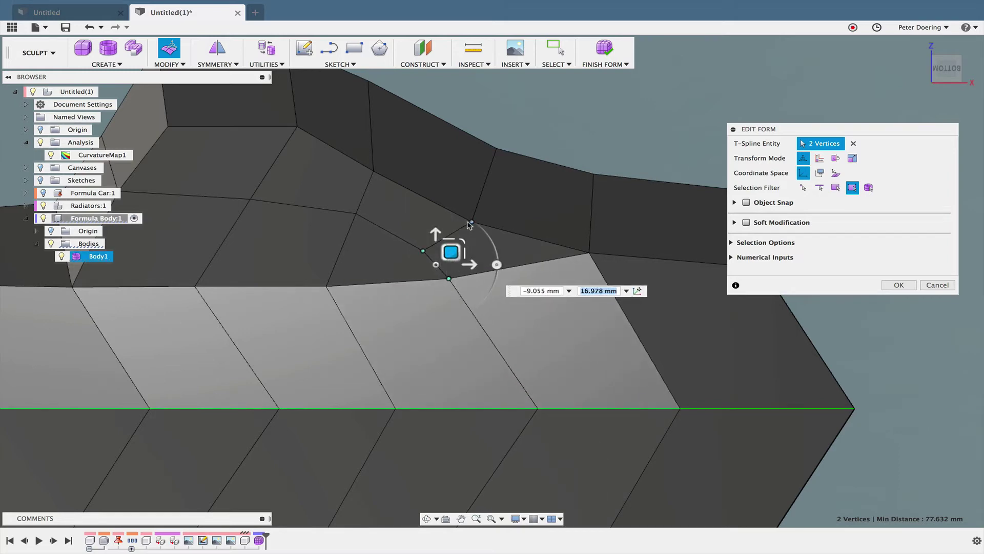
{"action": "left_click", "coordinate": [486, 211]}
{"action": "left_click_drag", "start_coordinate": [486, 212], "coordinate": [482, 204]}
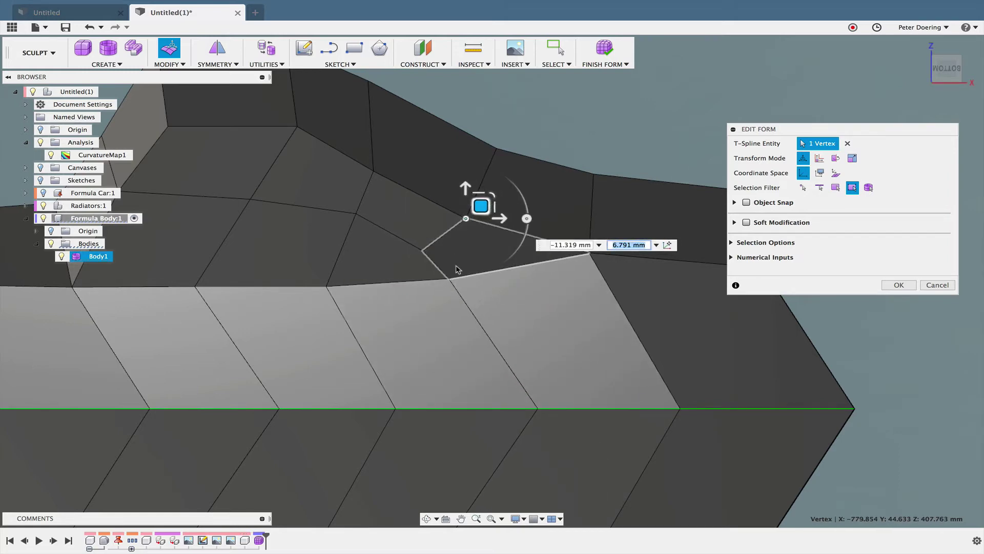
Slide the underside centre-line edges and centre-line vertex along the body.
{"action": "scroll", "coordinate": [575, 306], "scroll_direction": "down", "scroll_amount": 5}
{"action": "middle_click_drag", "start_coordinate": [577, 308], "coordinate": [598, 304], "text": "shift"}
{"action": "left_click", "coordinate": [597, 315], "text": "shift"}
{"action": "left_click", "coordinate": [531, 313], "text": "shift"}
{"action": "left_click", "coordinate": [461, 315], "text": "shift"}
{"action": "left_click", "coordinate": [382, 317], "text": "shift"}
{"action": "left_click", "coordinate": [357, 318], "text": "shift"}
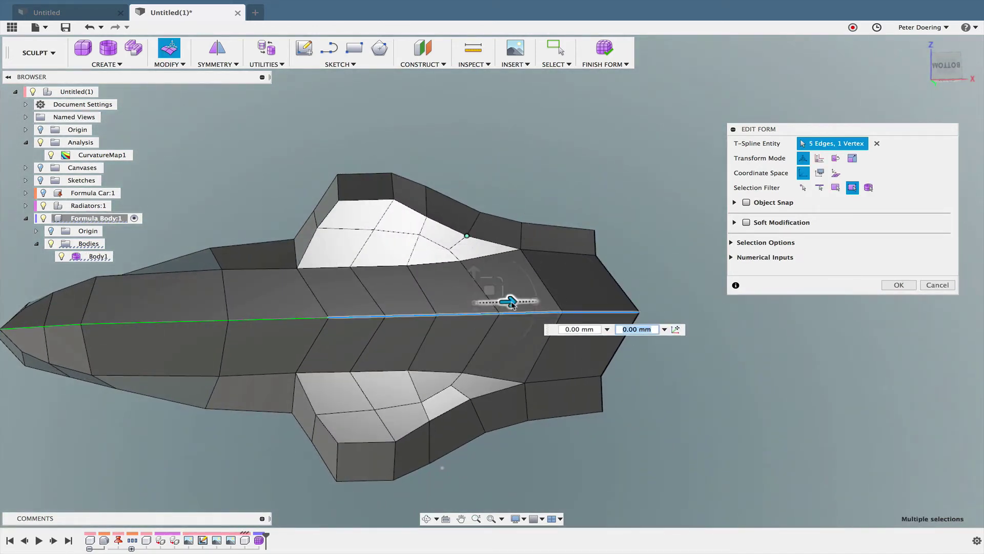
{"action": "left_click_drag", "start_coordinate": [511, 304], "coordinate": [478, 309]}
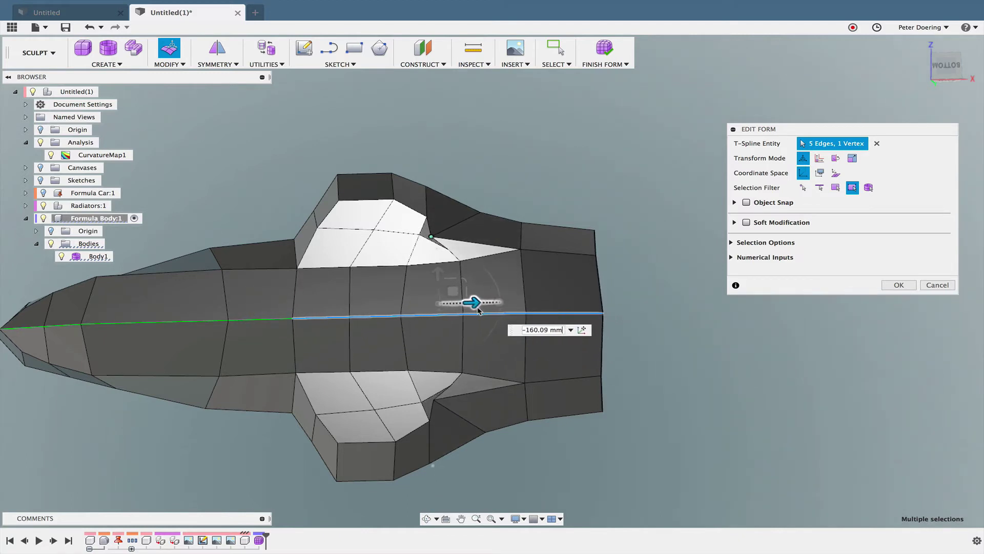
{"action": "left_click", "coordinate": [419, 318]}
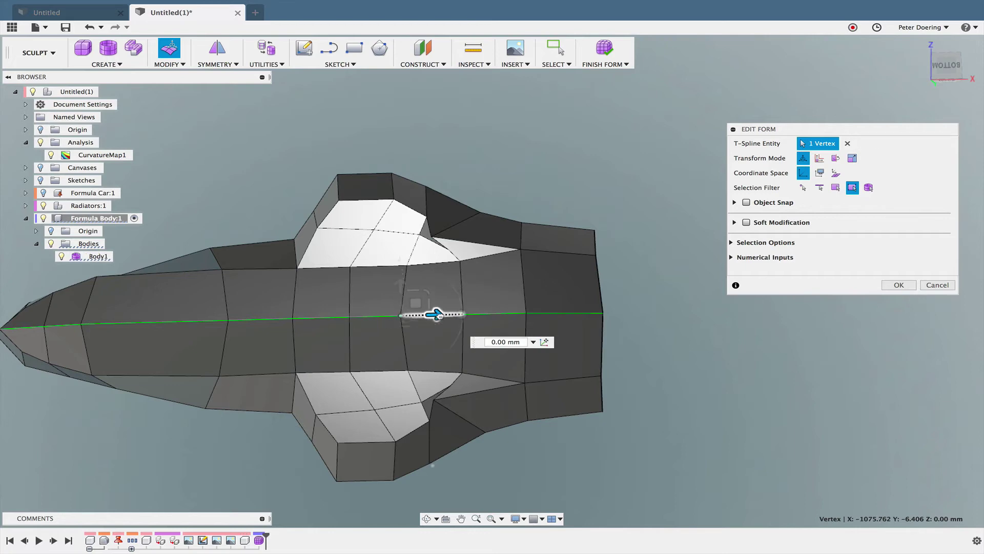
{"action": "left_click_drag", "start_coordinate": [442, 315], "coordinate": [439, 314]}
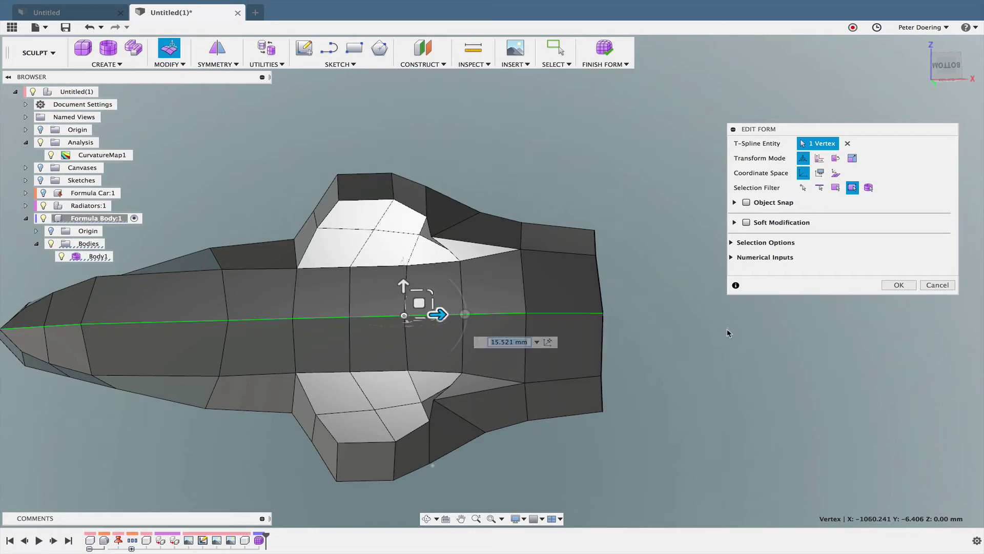
Move the vertex near the triangular face up and right, then commit the form edits.
{"action": "middle_click_drag", "start_coordinate": [727, 331], "coordinate": [730, 340], "text": "shift"}
{"action": "scroll", "coordinate": [444, 270], "scroll_direction": "up", "scroll_amount": 3}
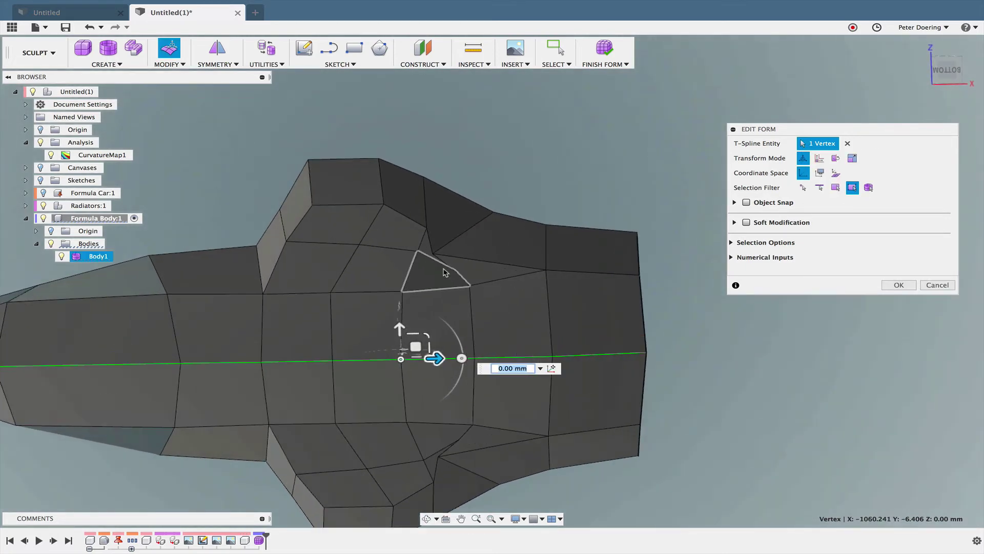
{"action": "scroll", "coordinate": [445, 273], "scroll_direction": "up", "scroll_amount": 3}
{"action": "left_click", "coordinate": [416, 234]}
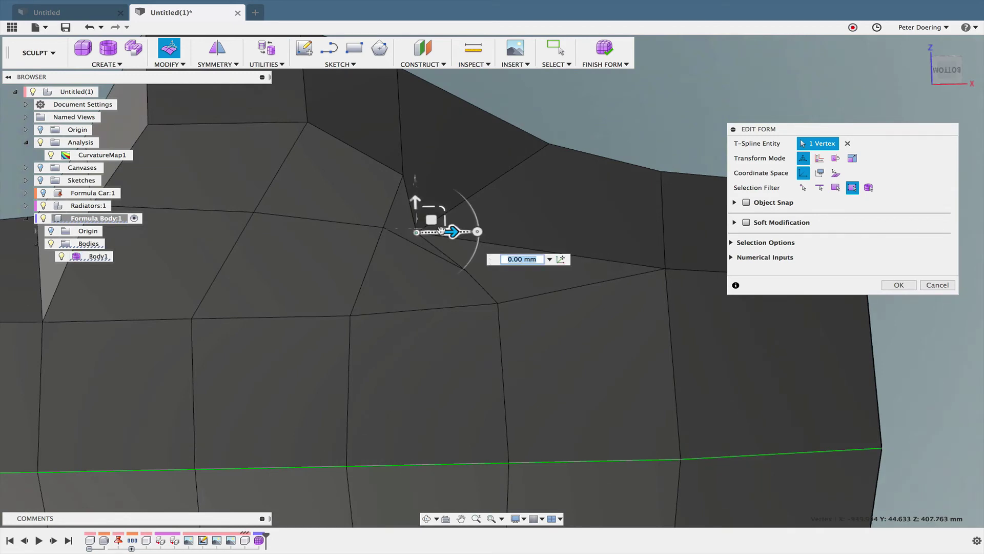
{"action": "left_click_drag", "start_coordinate": [435, 224], "coordinate": [512, 215]}
{"action": "scroll", "coordinate": [445, 269], "scroll_direction": "down", "scroll_amount": 5}
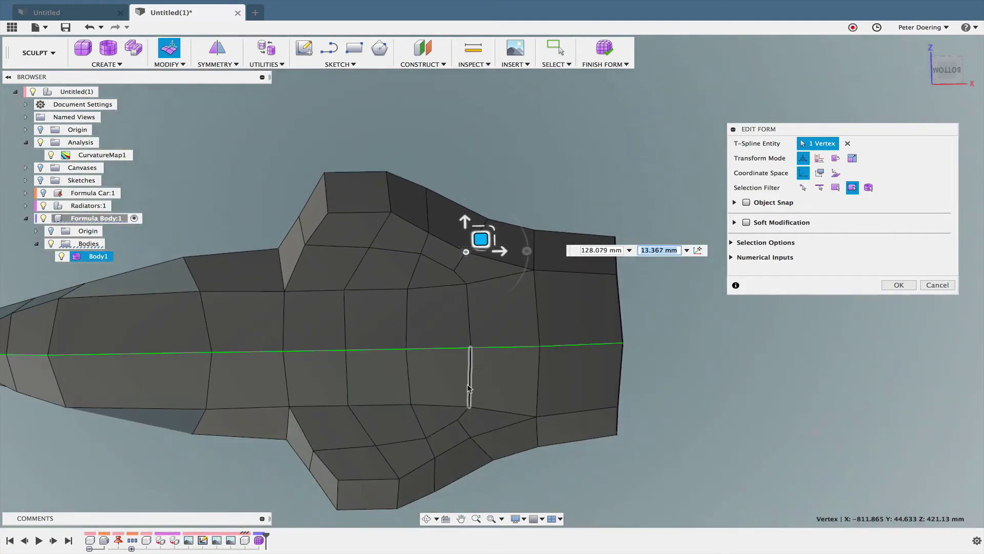
{"action": "middle_click_drag", "start_coordinate": [462, 396], "coordinate": [476, 446], "text": "shift"}
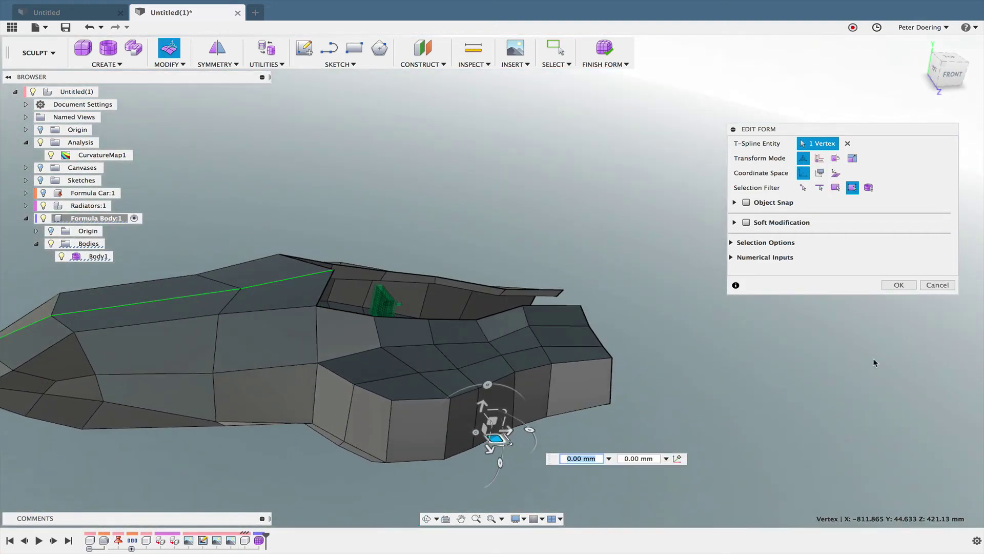
{"action": "left_click", "coordinate": [899, 285]}
Orbit from a top-front view around to the rear to inspect the body.
{"action": "middle_click_drag", "start_coordinate": [548, 448], "coordinate": [709, 308], "text": "shift"}
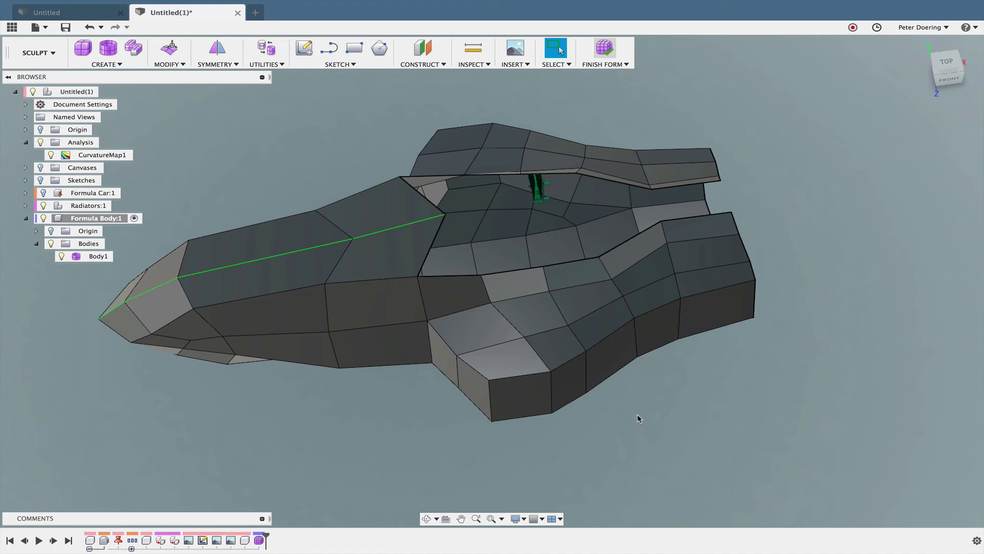
{"action": "middle_click_drag", "start_coordinate": [633, 419], "coordinate": [841, 171], "text": "shift"}
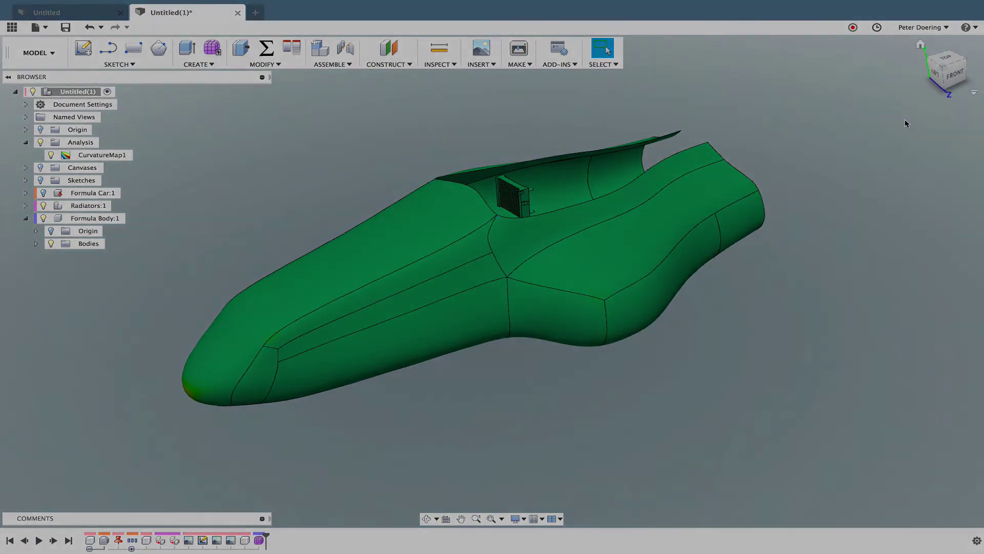